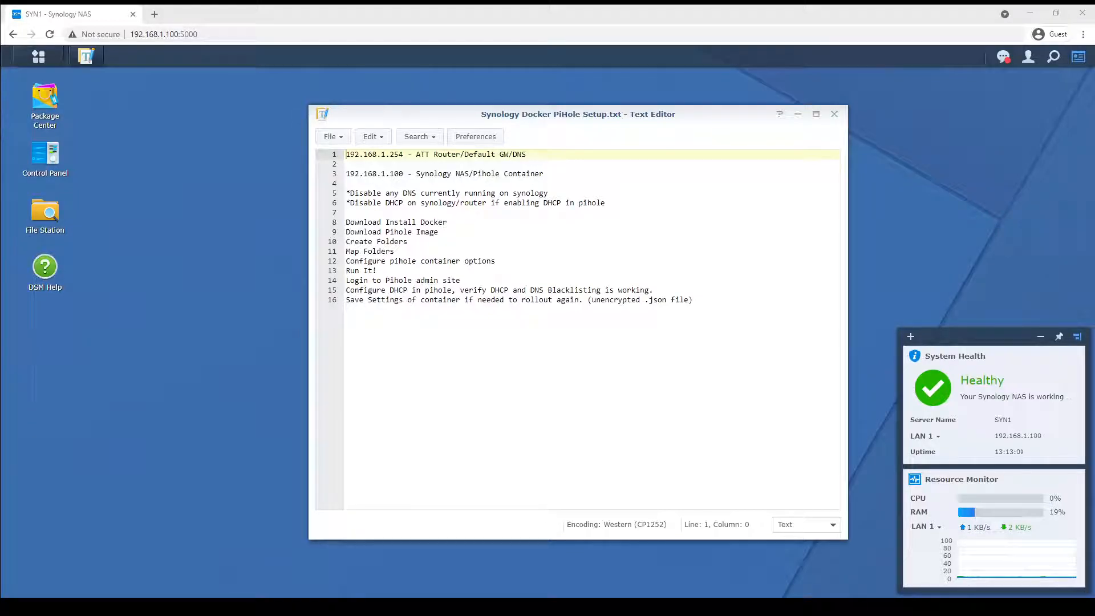
Read through the Pi-hole setup notes, covering the router and NAS IP addresses and the setup checklist.
left_click(349, 155)
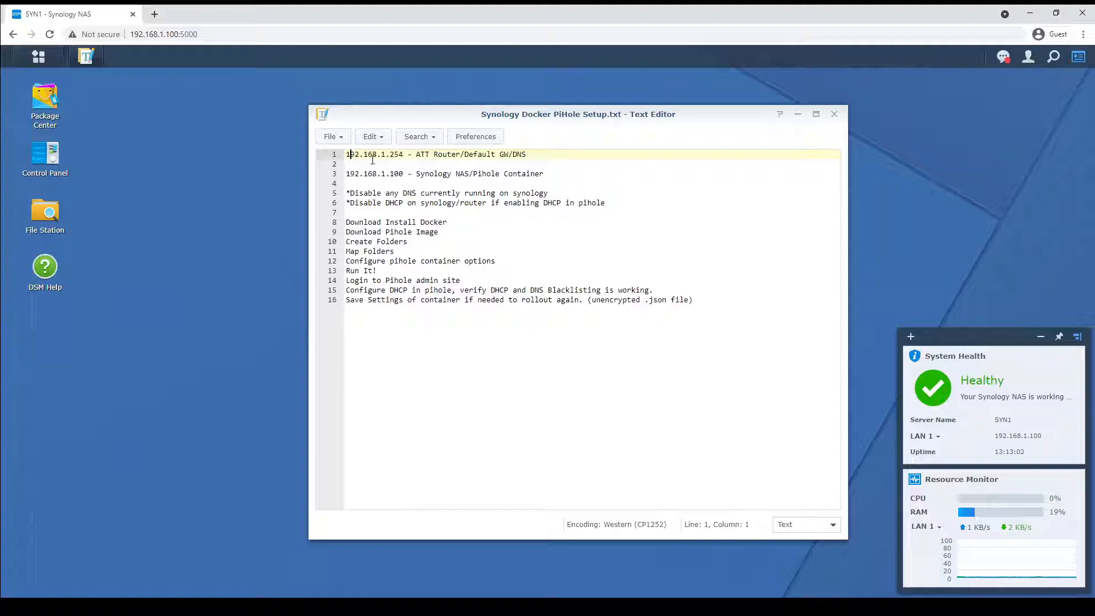
left_click_drag(381, 154, 457, 154)
left_click(523, 155)
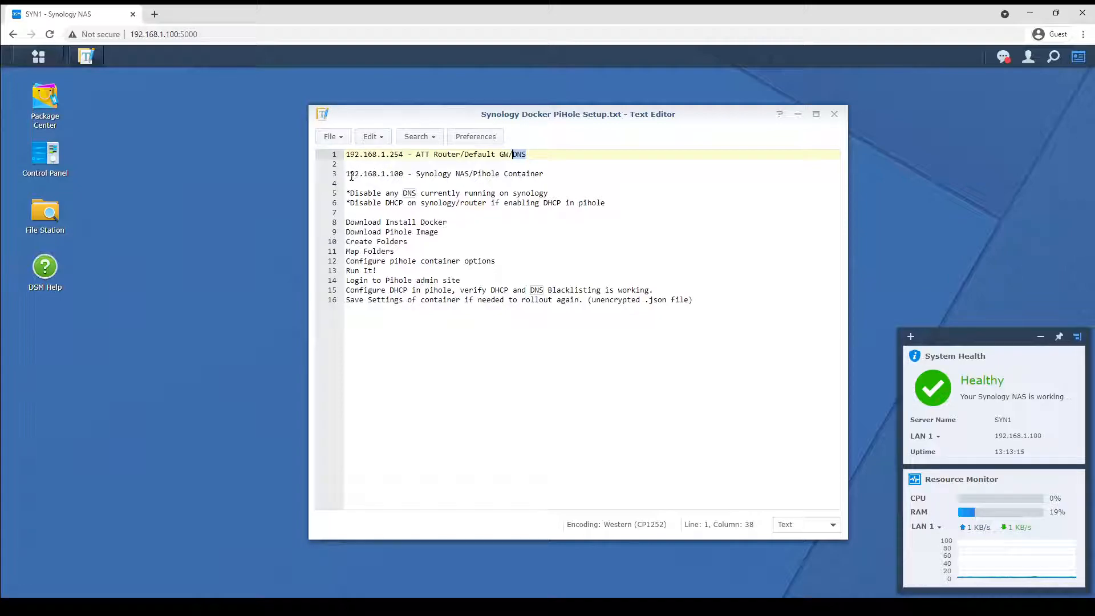
left_click_drag(385, 173, 404, 174)
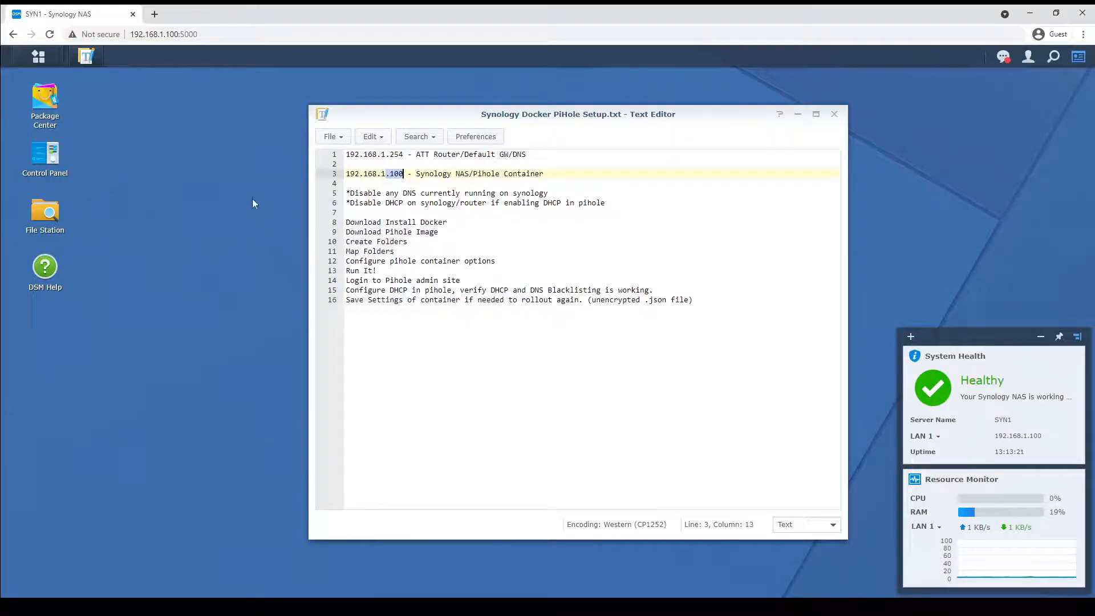
left_click_drag(346, 193, 576, 192)
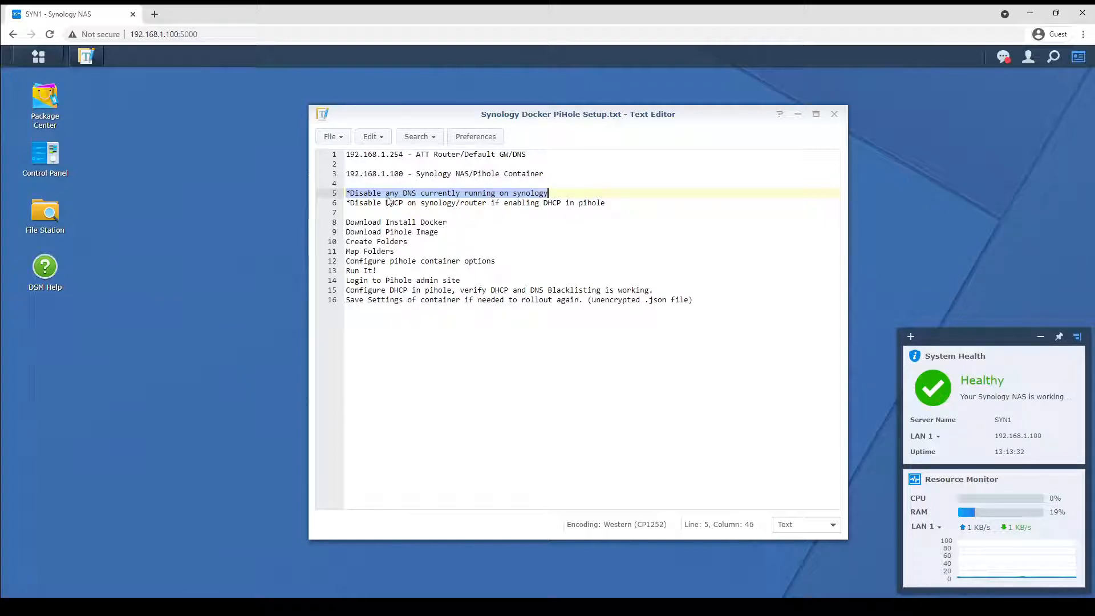
left_click(348, 204)
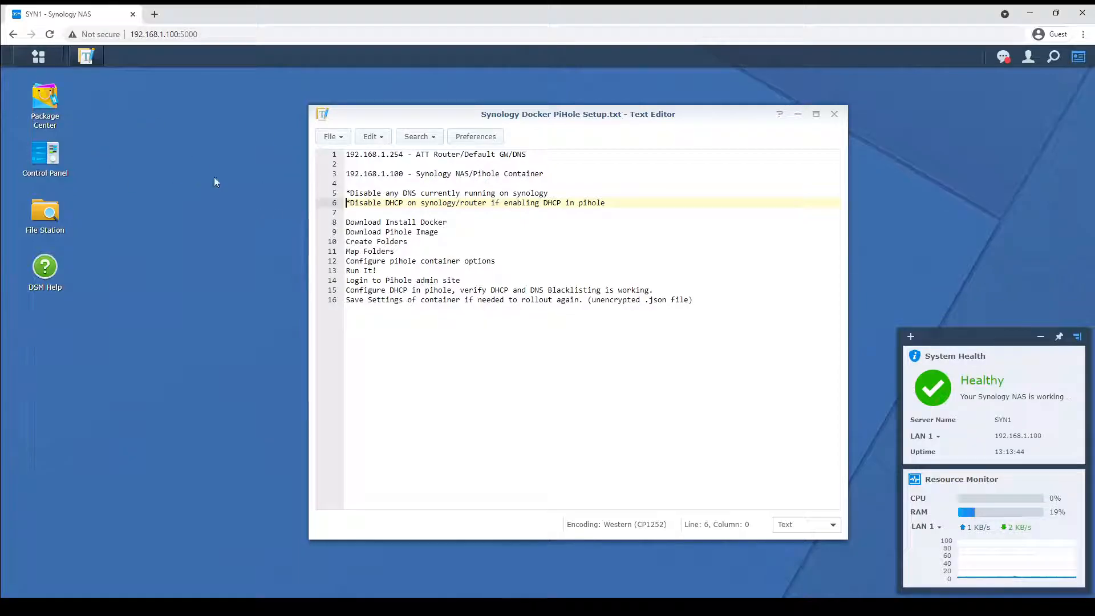
left_click_drag(521, 119, 605, 101)
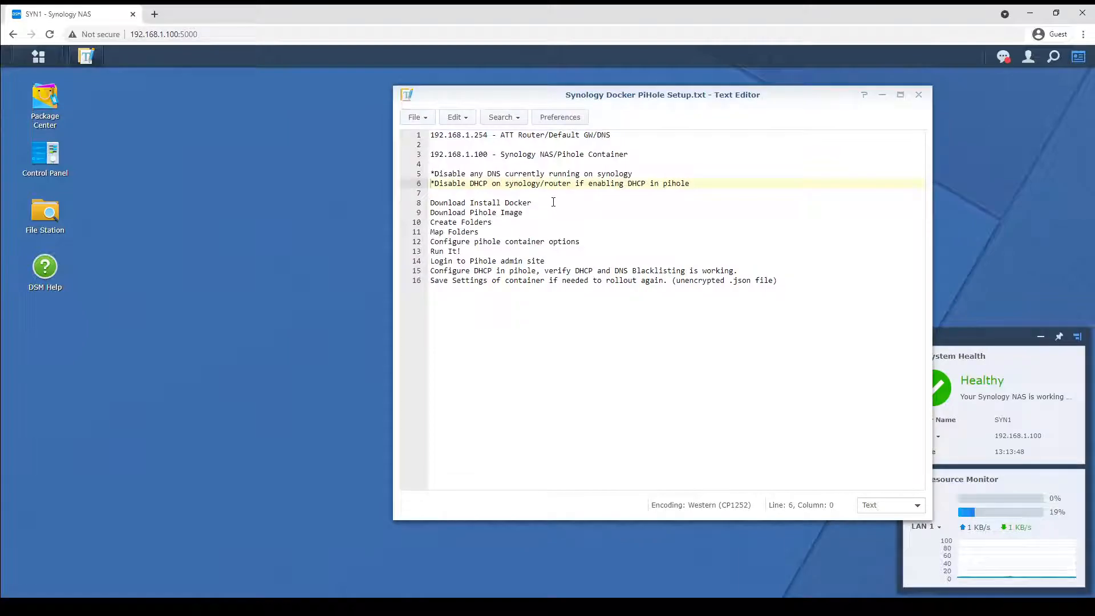
left_click(447, 202)
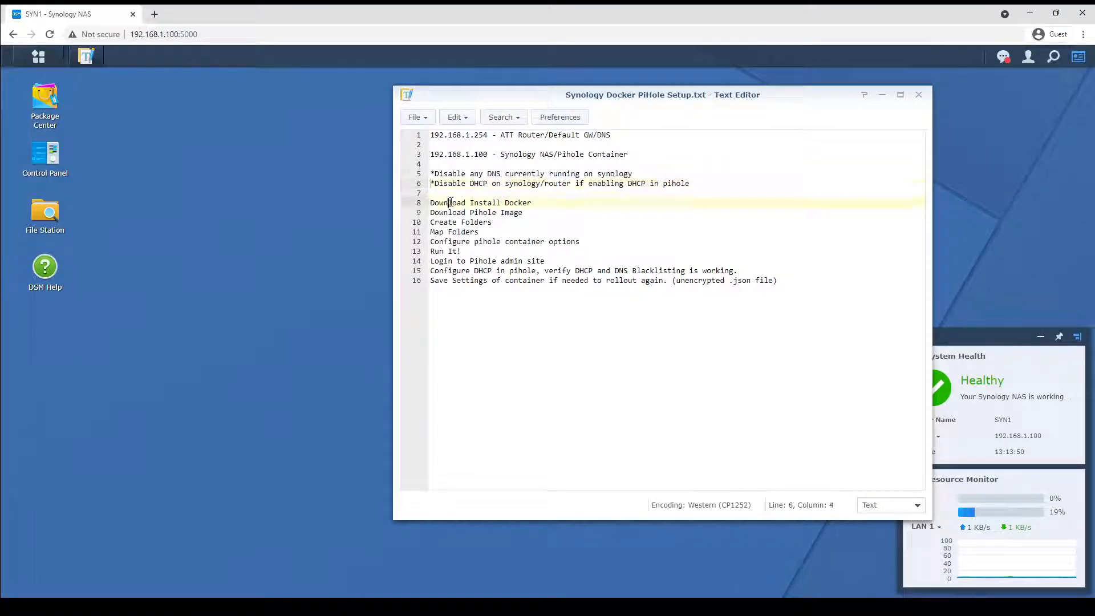
left_click(439, 212)
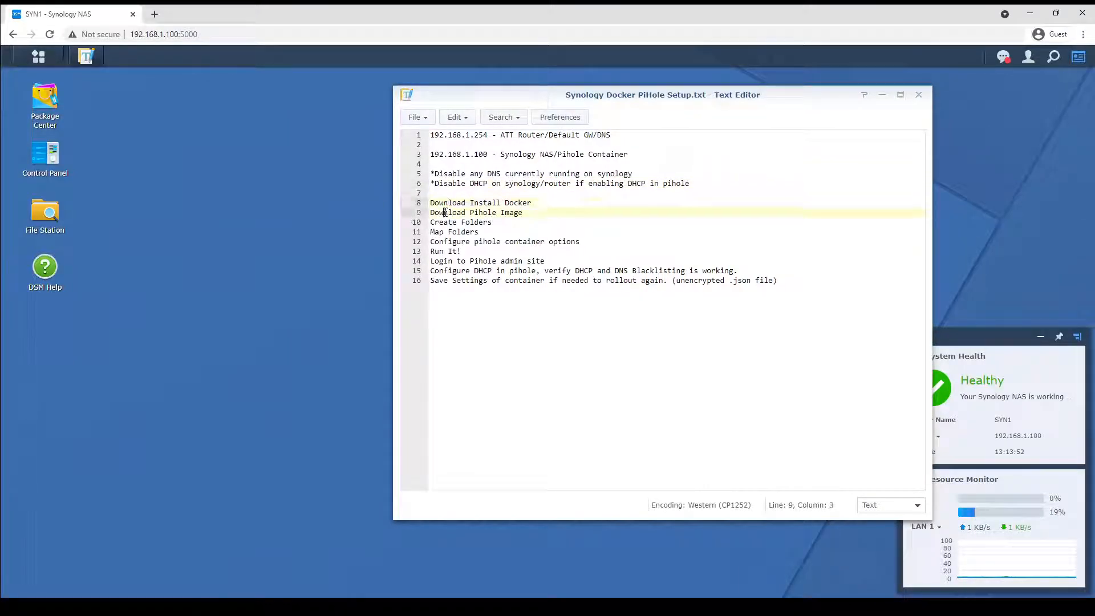
left_click(465, 222)
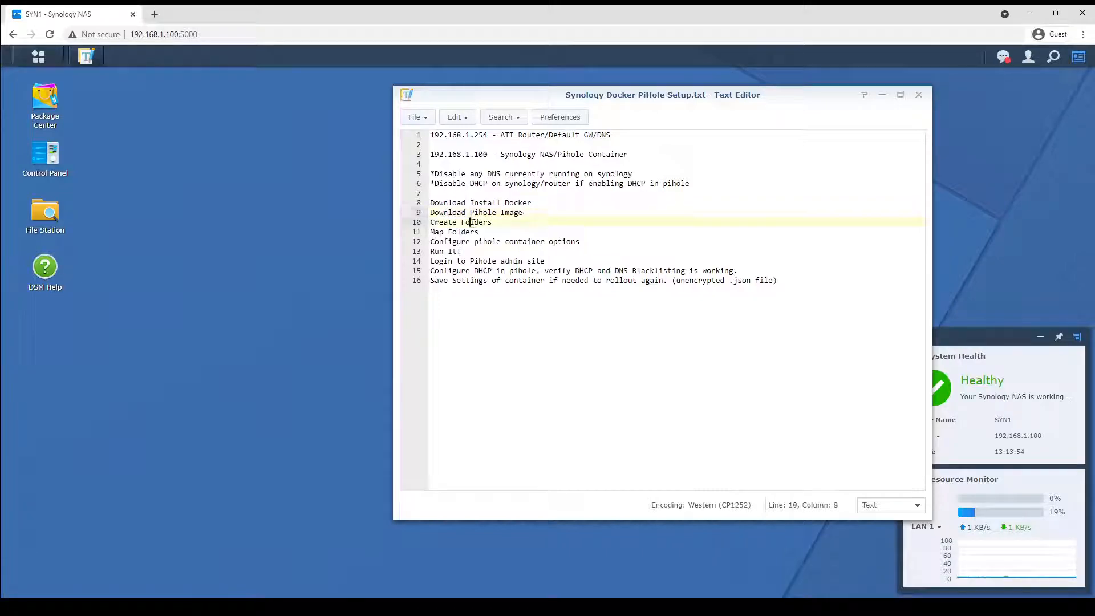
left_click(452, 232)
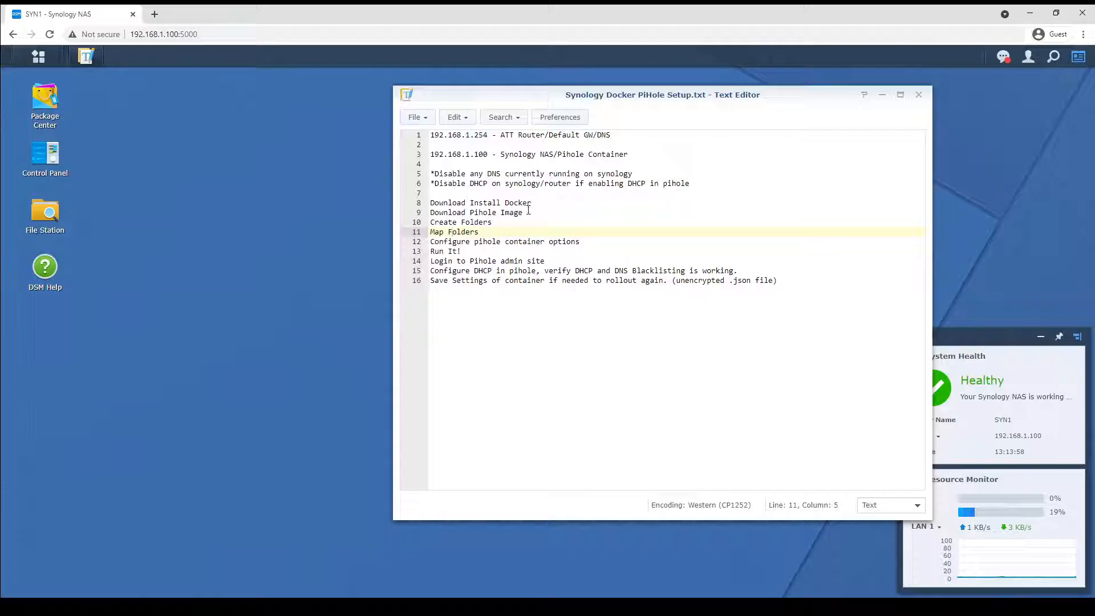
left_click(475, 244)
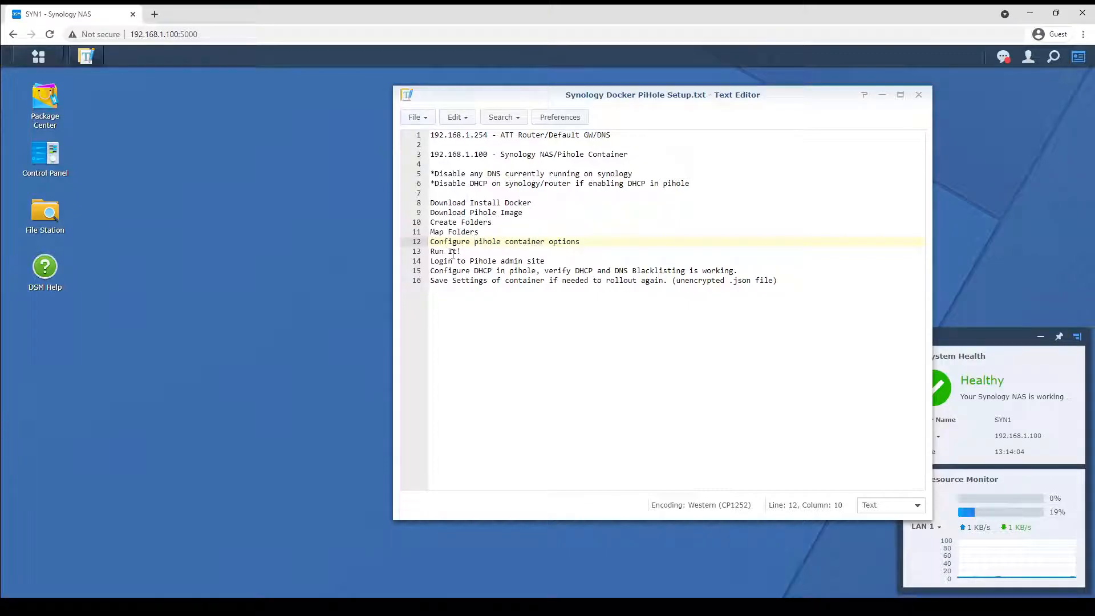
left_click(471, 271)
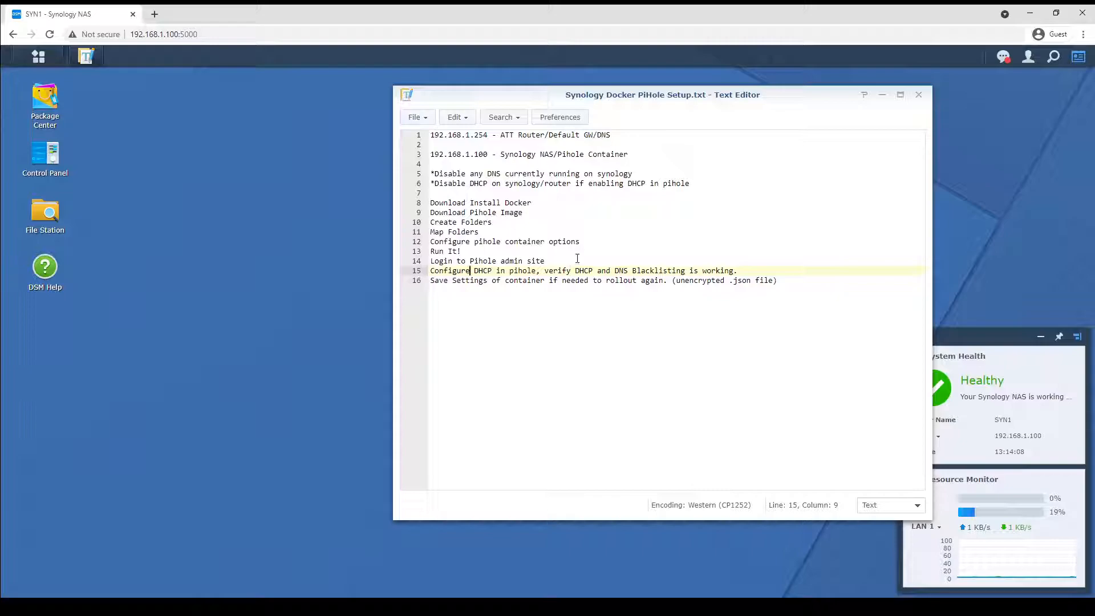
left_click(483, 281)
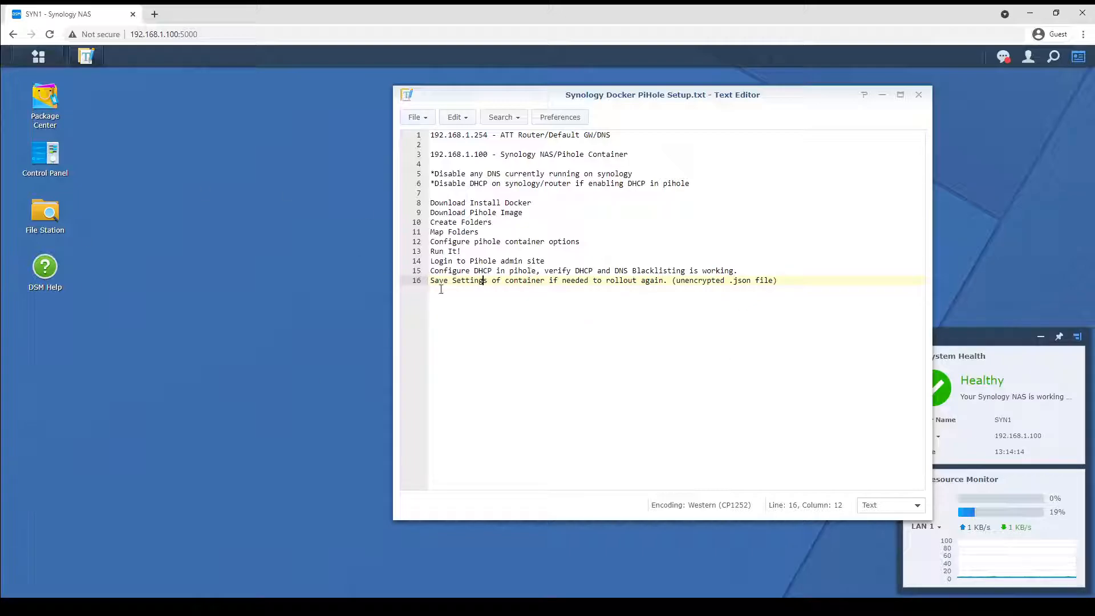
left_click(467, 280)
Open the Docker package from Package Center by searching for docker.
left_click(38, 57)
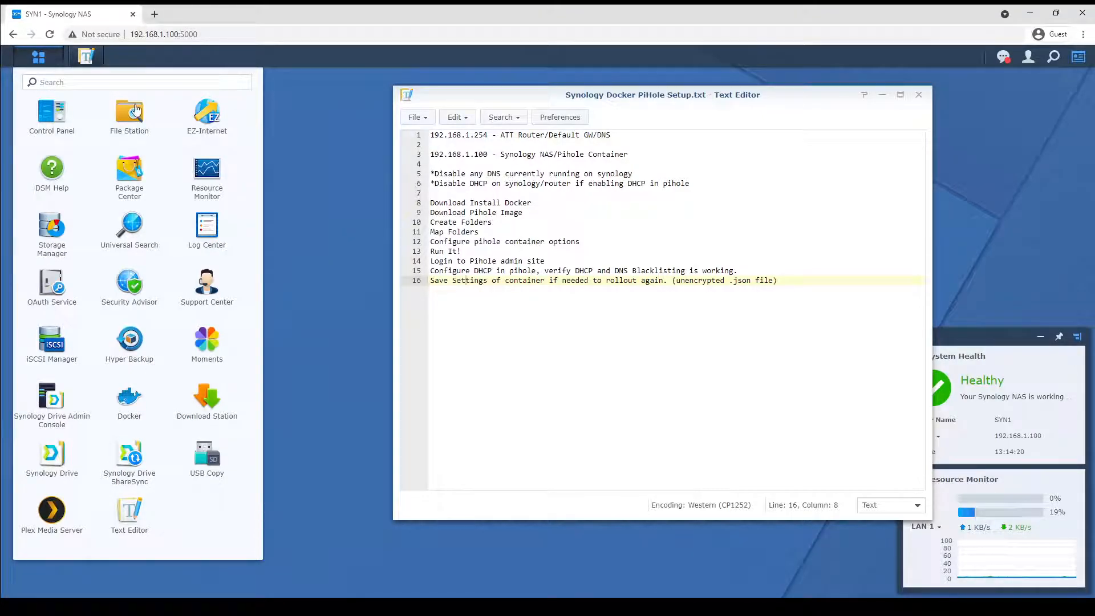
left_click(126, 171)
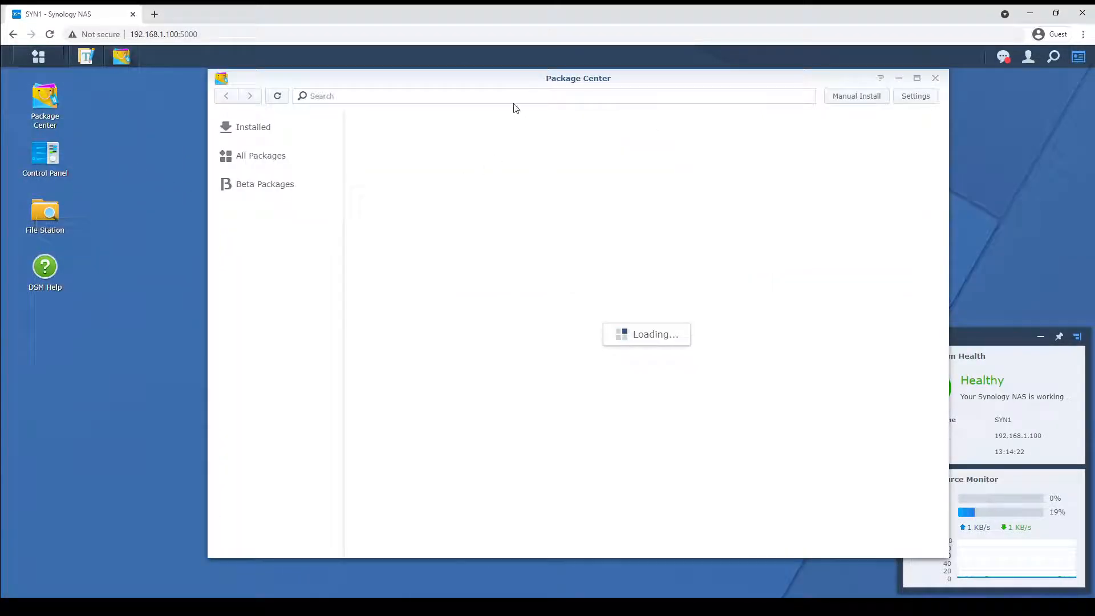
left_click(519, 97)
type("docker")
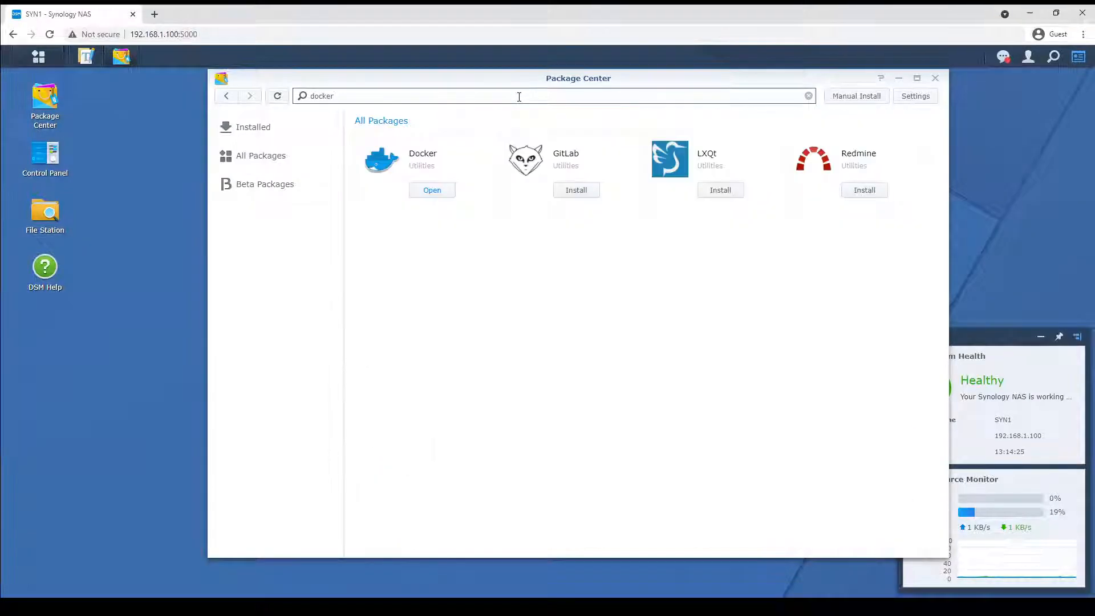
left_click(432, 190)
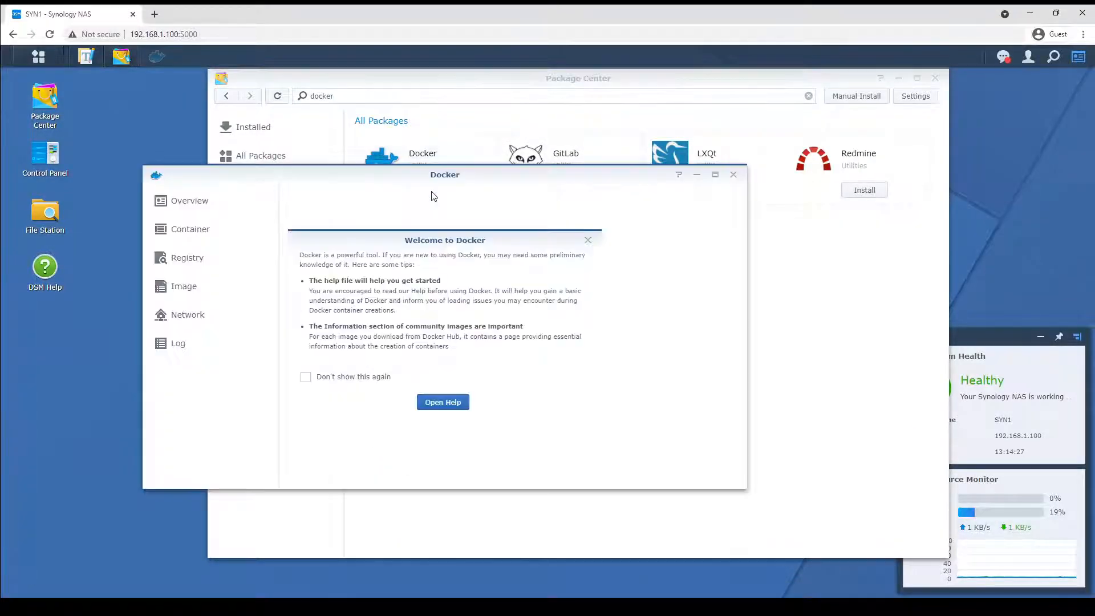
Dismiss the Docker welcome dialog and search the Docker registry for pihole.
left_click(589, 241)
left_click(201, 241)
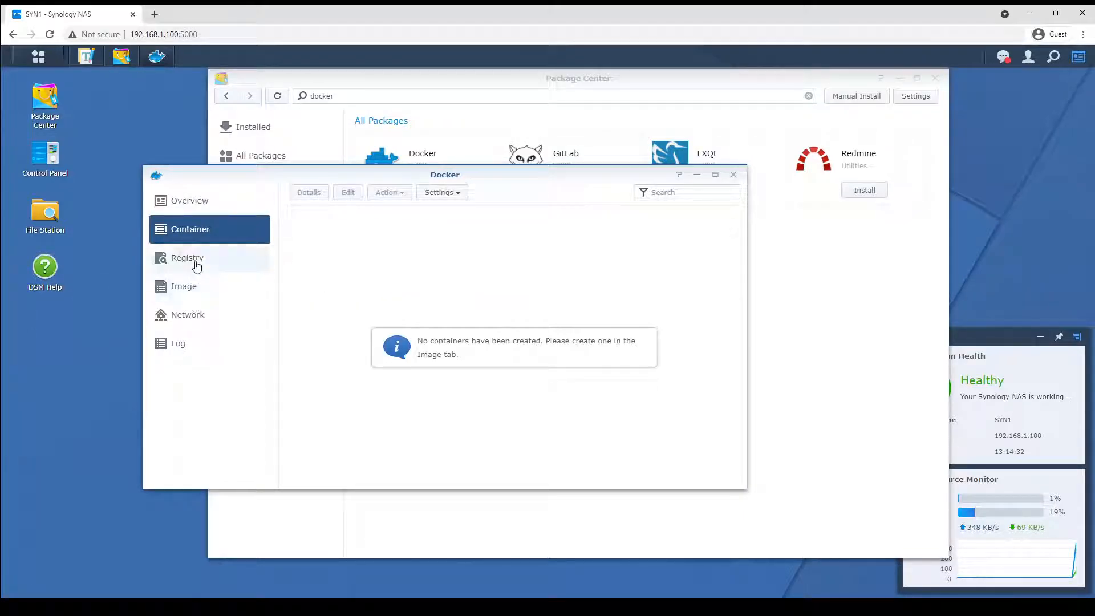
left_click(194, 261)
left_click(477, 194)
type("pihole")
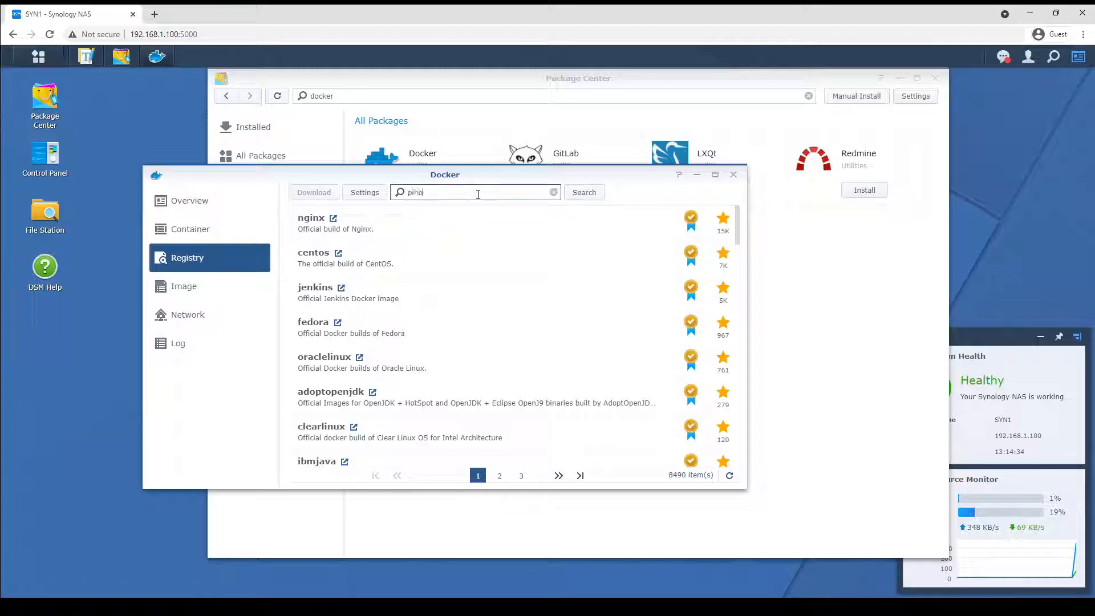
key("Return")
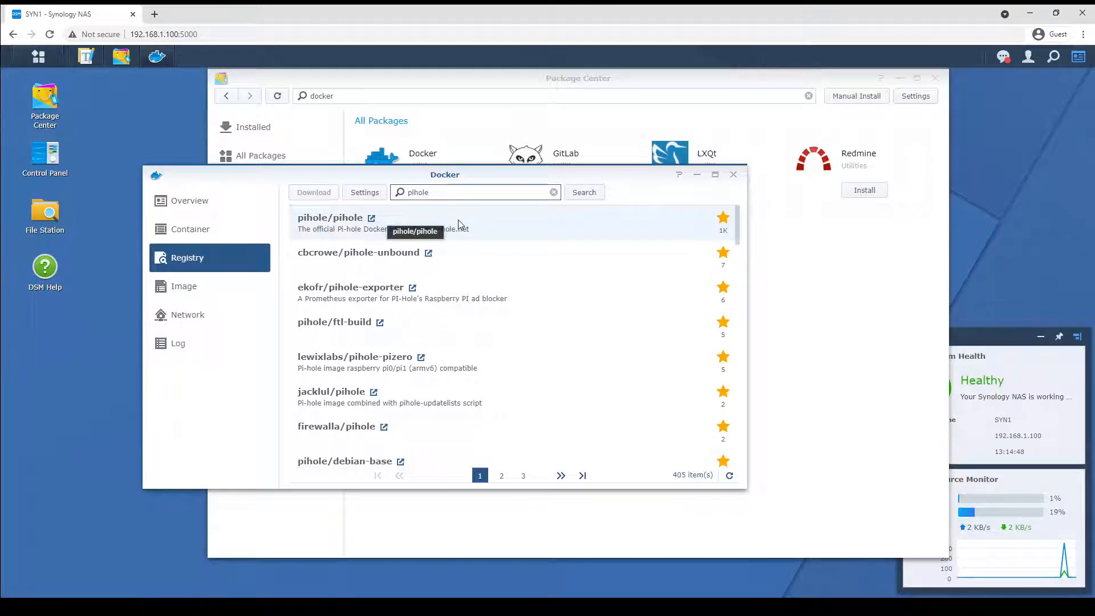
Launch the pihole/pihole:latest image to open the Create Container wizard with its container name.
left_click(178, 286)
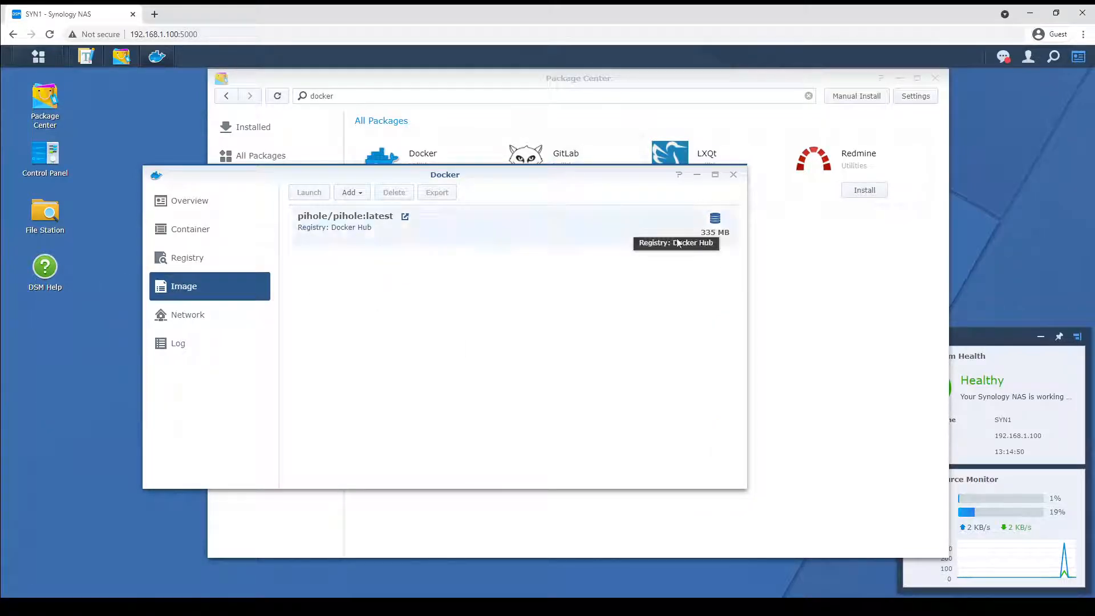
left_click(468, 232)
double_click(466, 230)
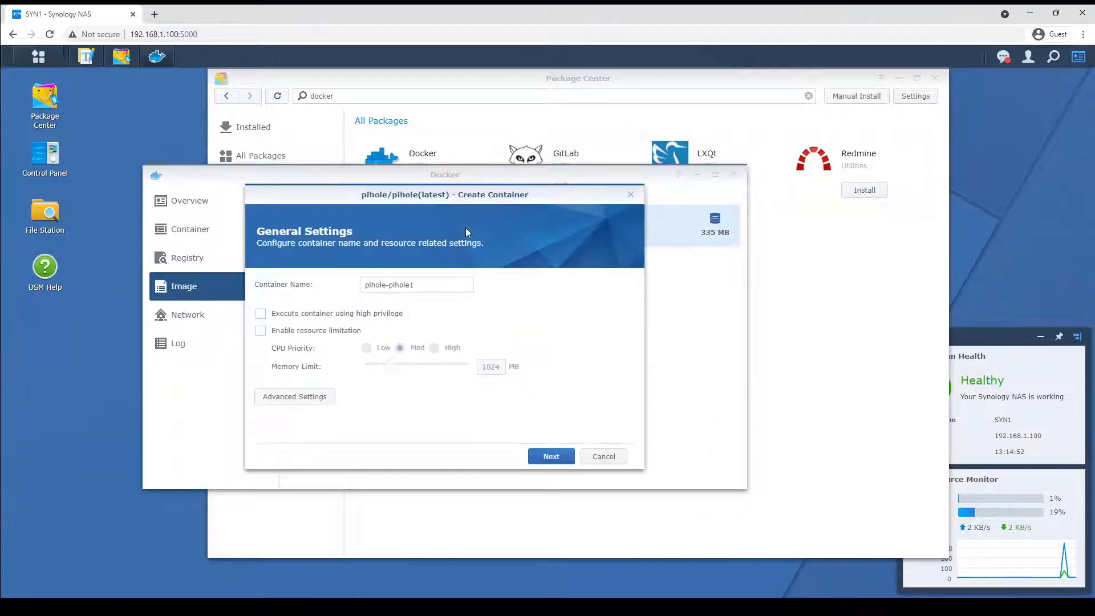
left_click_drag(389, 196, 456, 184)
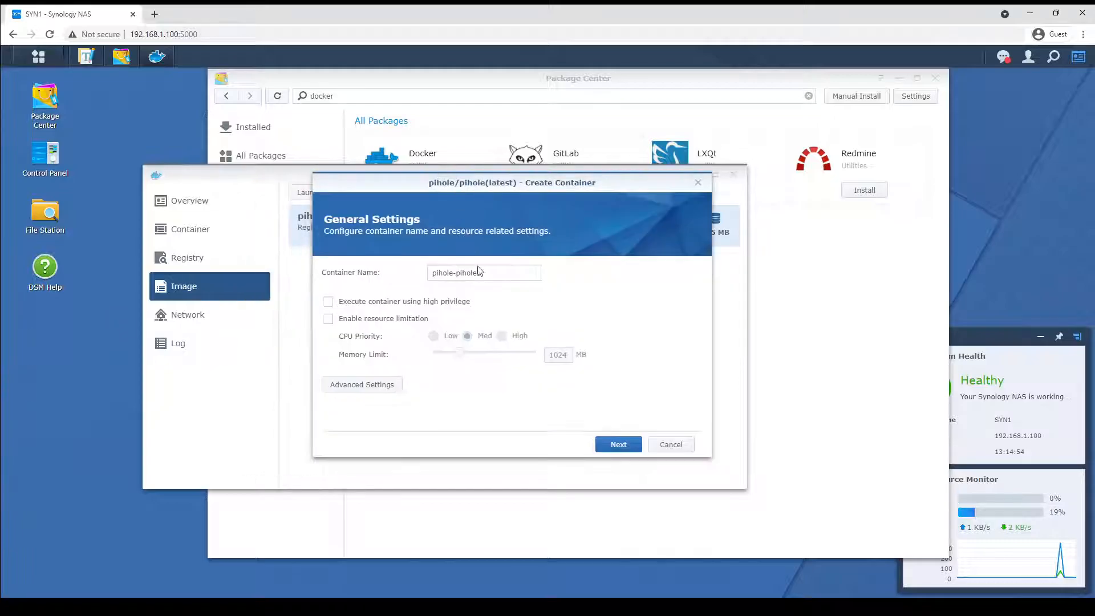
left_click(456, 273)
double_click(458, 274)
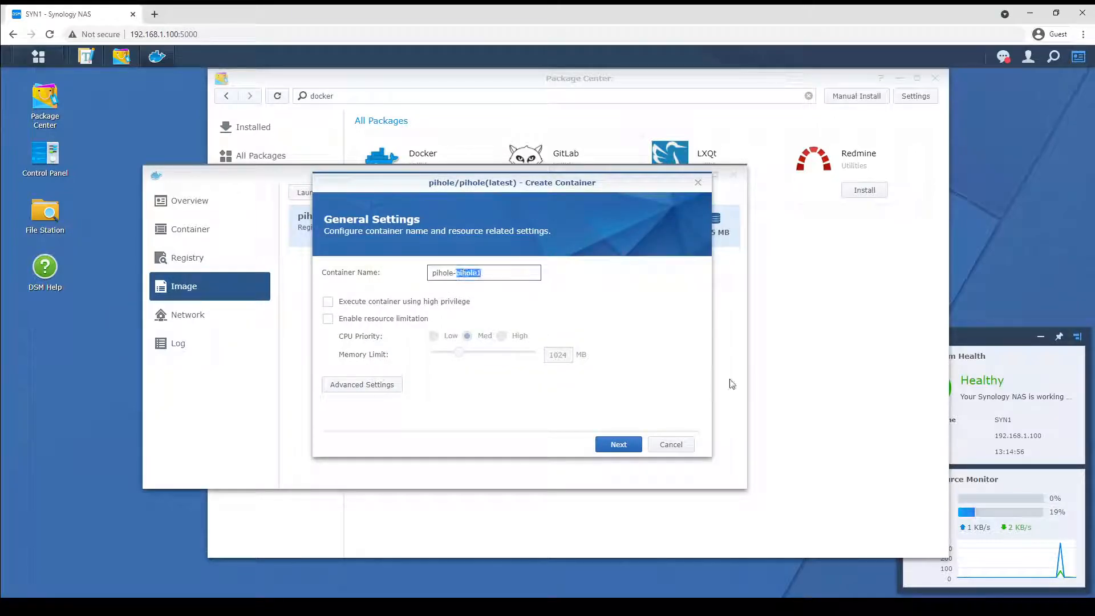
Open File Station and create a folder named pihole inside the docker shared folder.
left_click(47, 215)
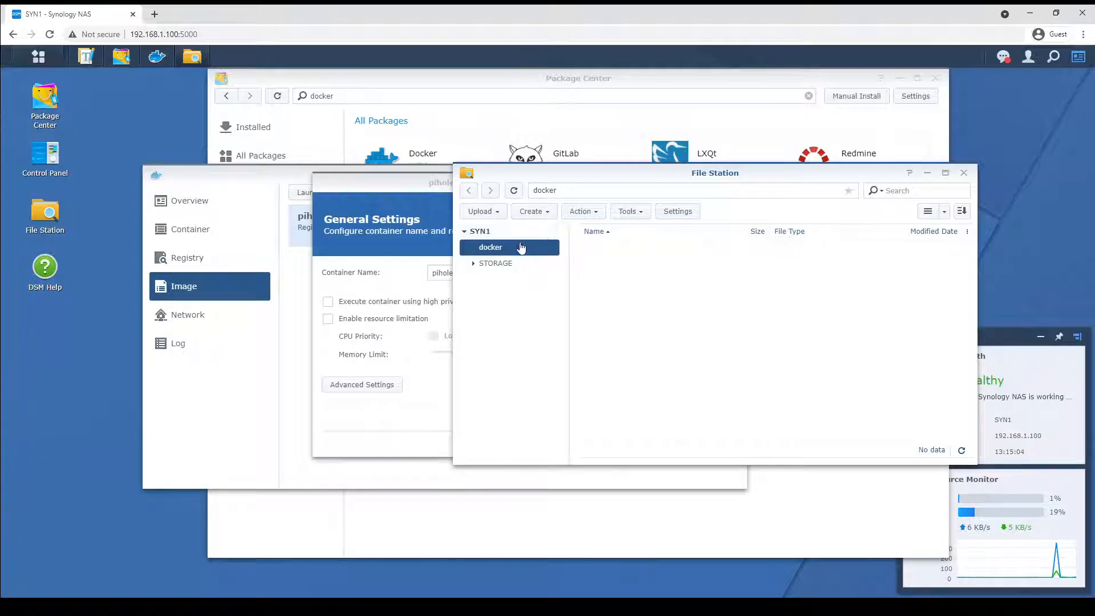
right_click(602, 254)
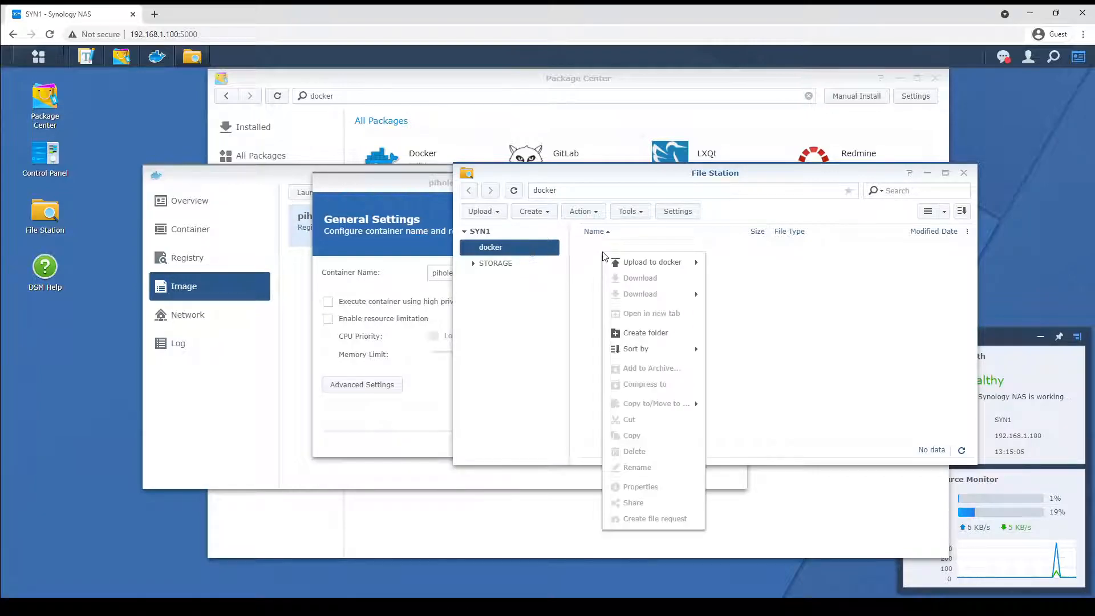
left_click(655, 333)
type("pihole")
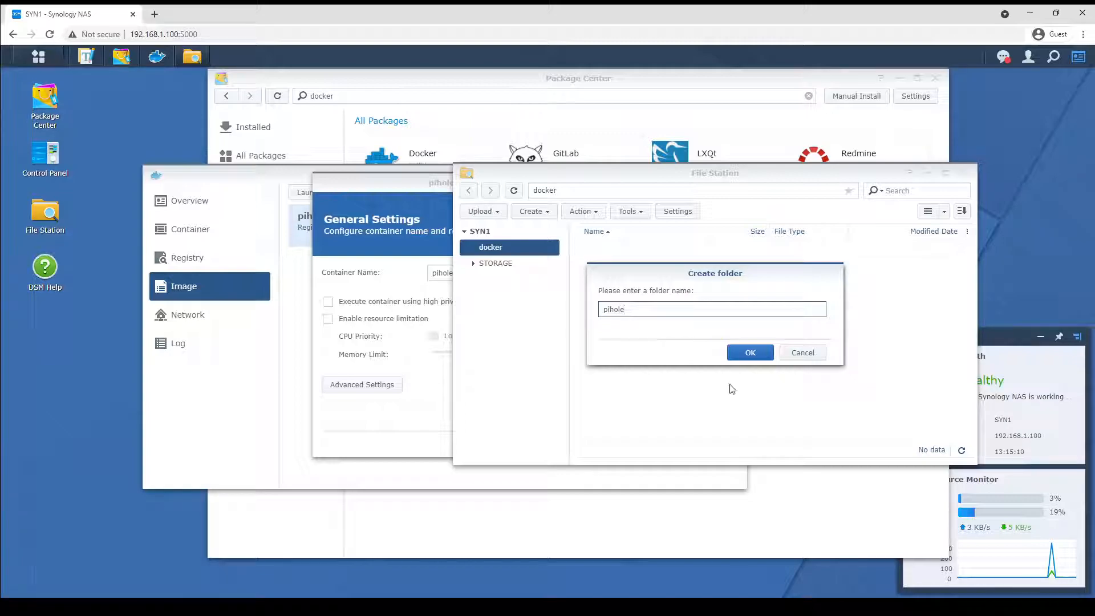
left_click(749, 352)
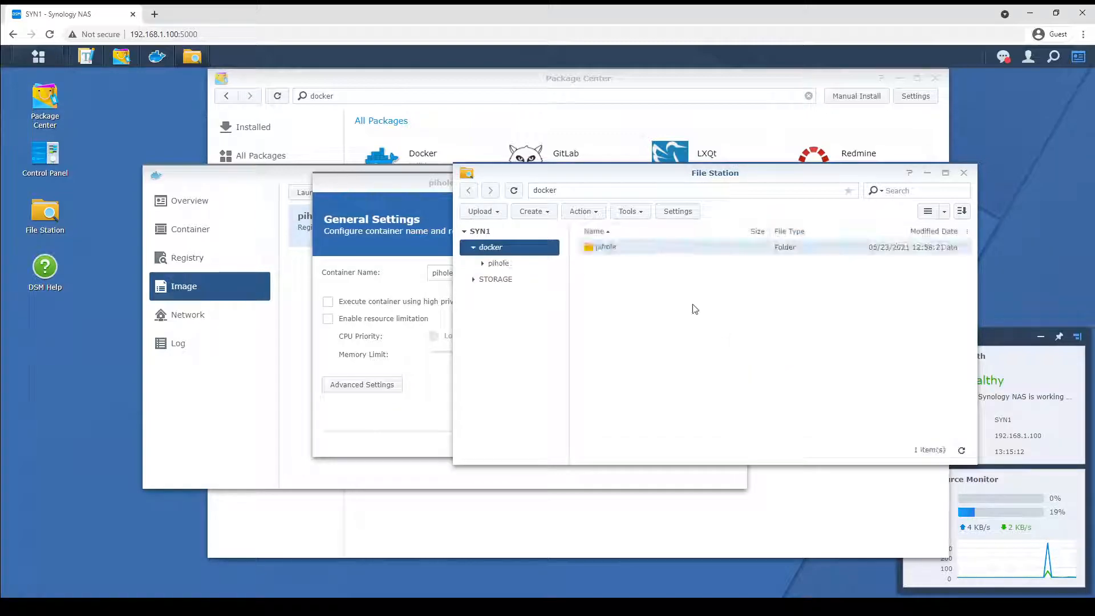
Open the pihole folder and create a subfolder named etc inside it.
right_click(596, 273)
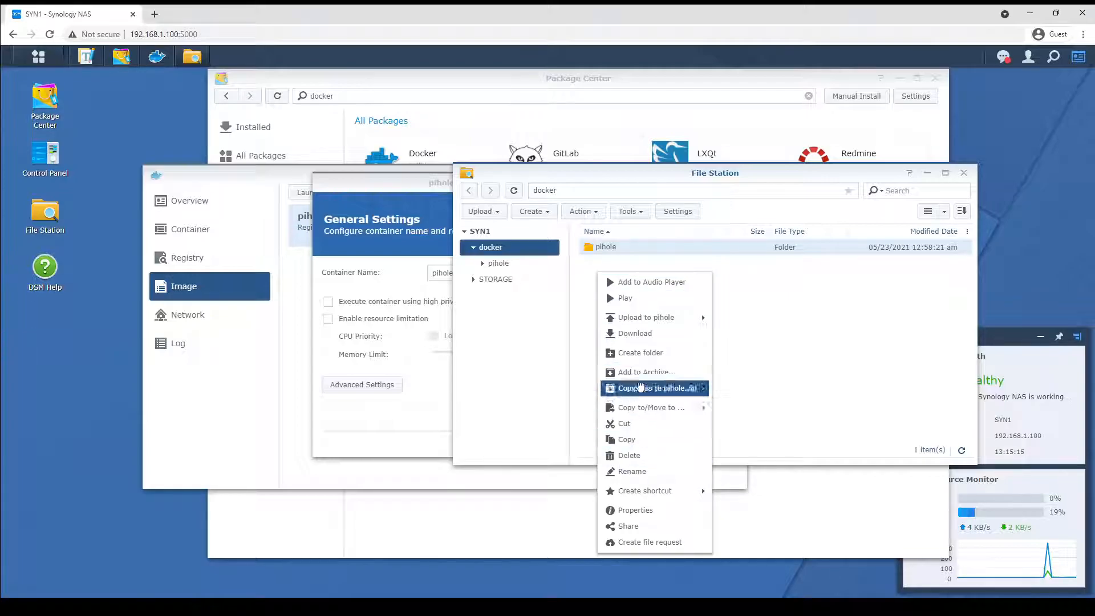
left_click(617, 246)
double_click(618, 247)
right_click(616, 274)
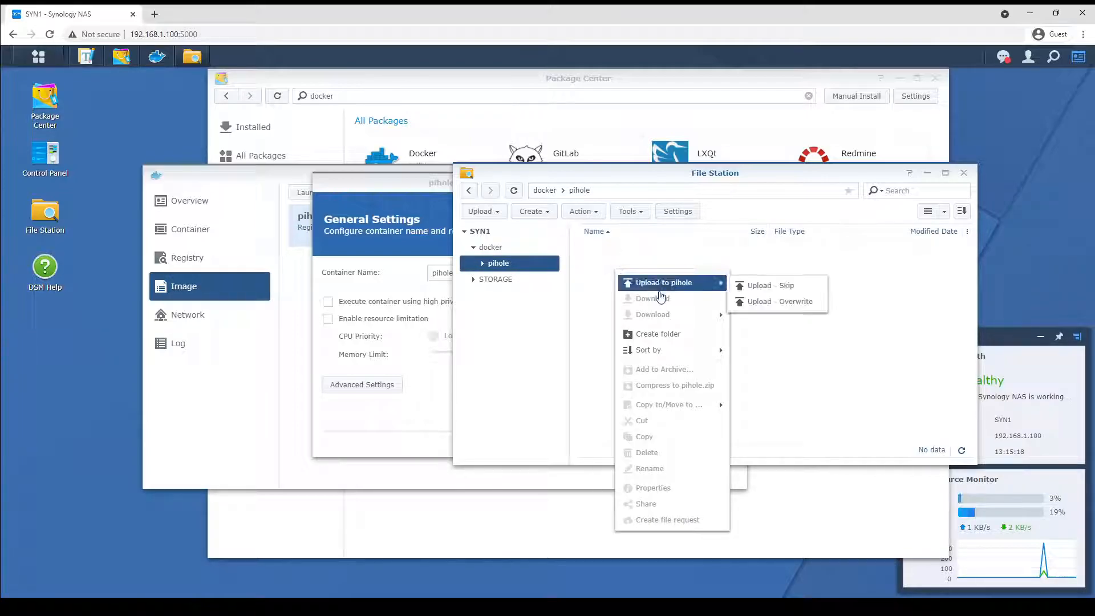
left_click(663, 333)
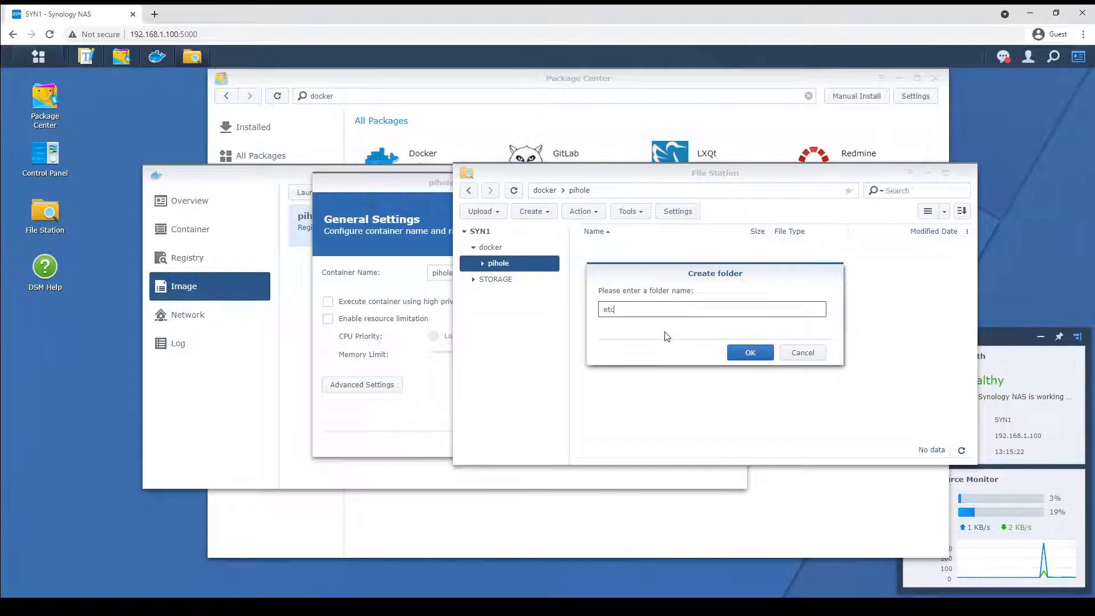
left_click(744, 352)
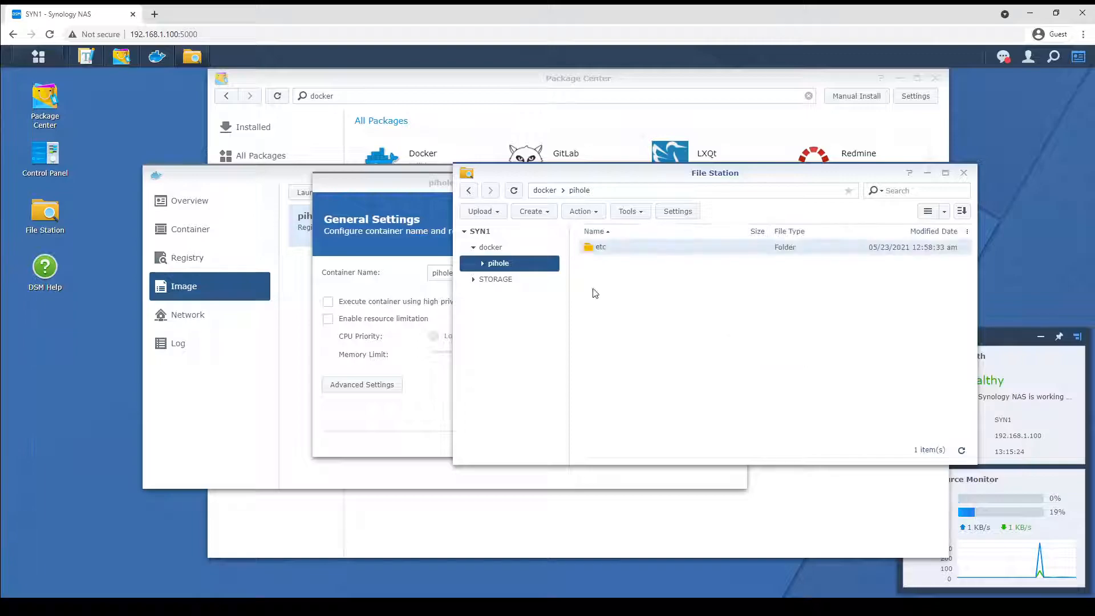
Open the etc folder and create a subfolder named pihole inside it.
double_click(599, 247)
right_click(617, 284)
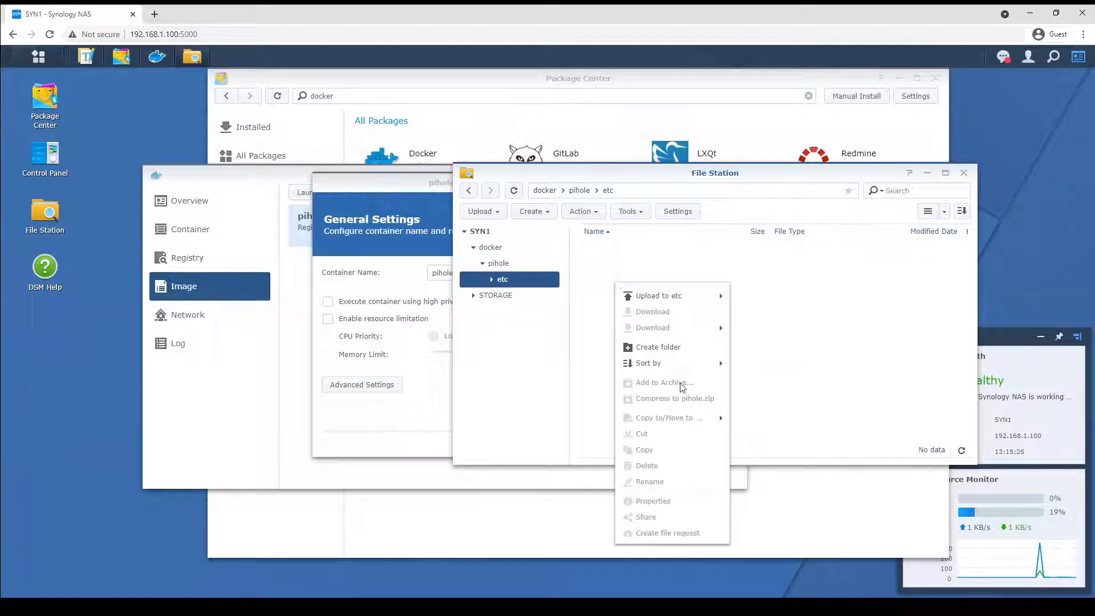
left_click(671, 348)
type("pihole")
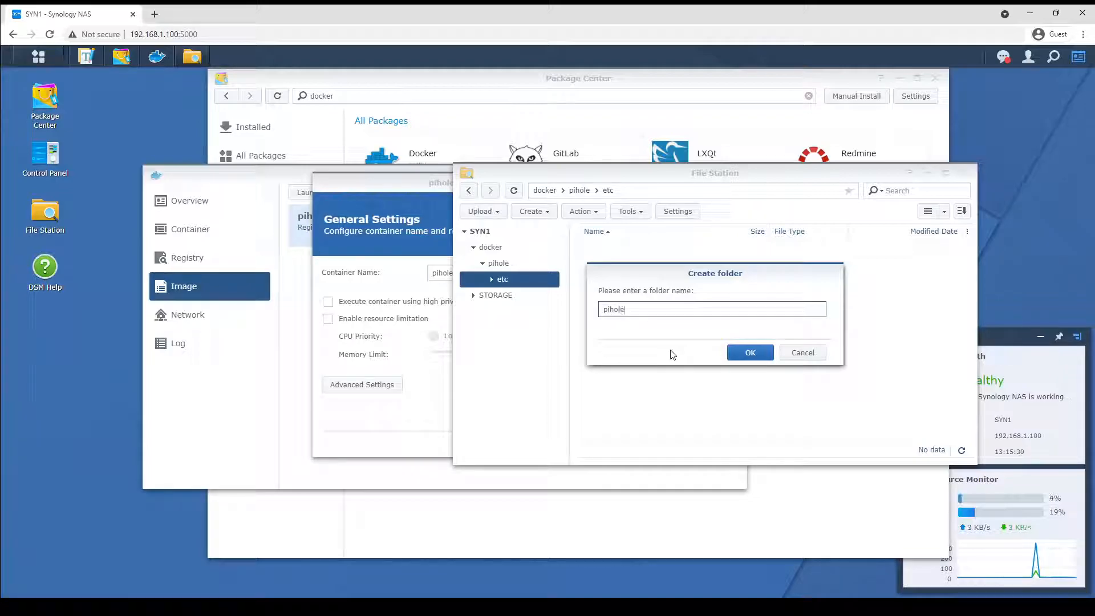
left_click(750, 353)
right_click(603, 289)
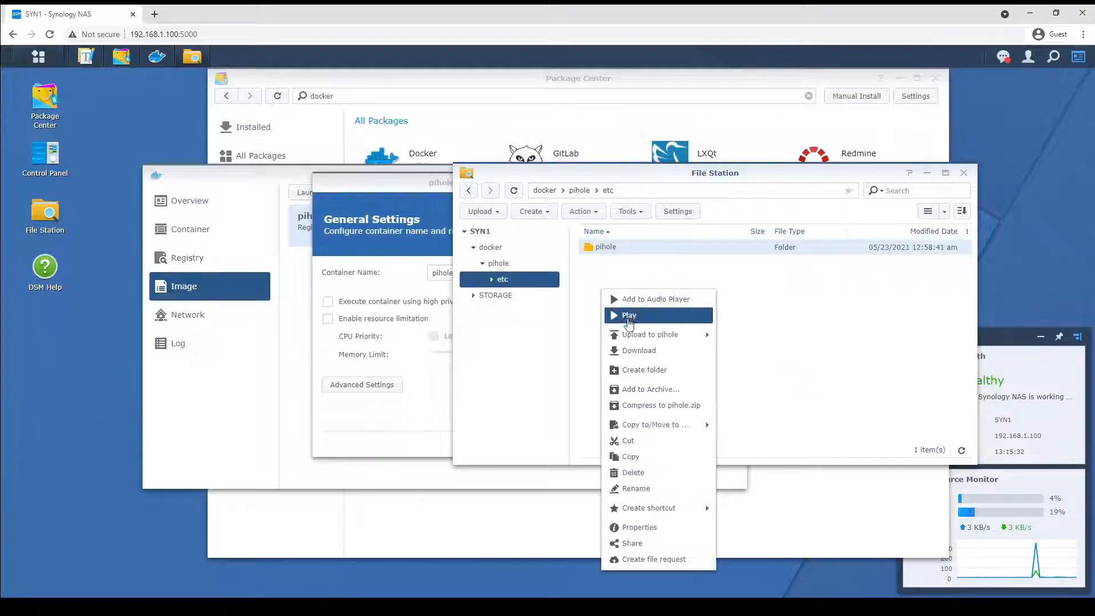
Create a subfolder named dnsmasq.d inside the etc folder.
left_click(640, 371)
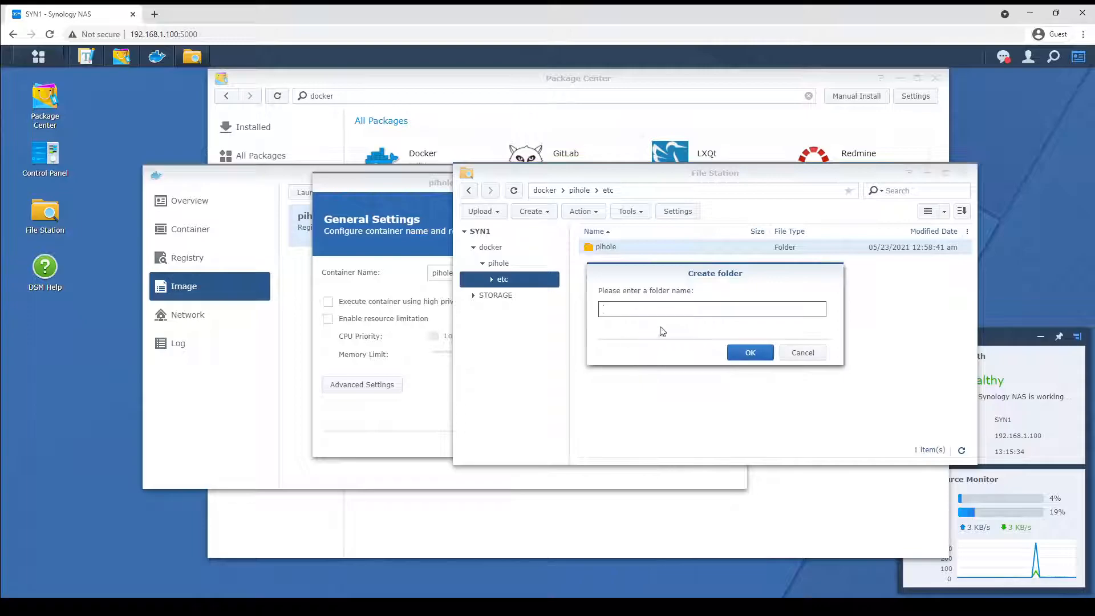
type("dnsma")
left_click(742, 353)
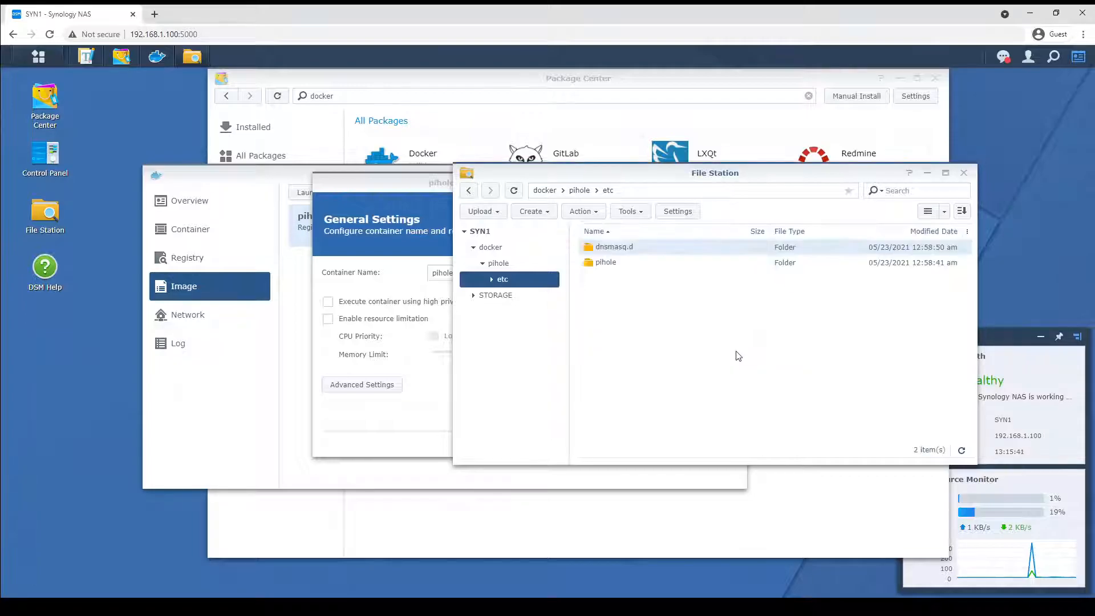
left_click(627, 264)
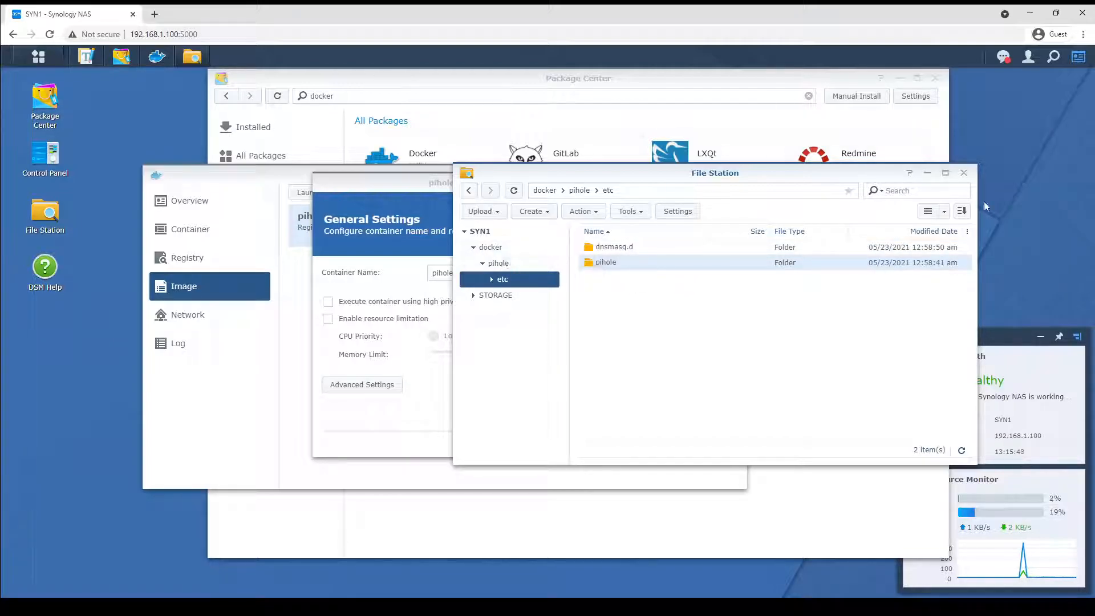
Minimize File Station and shorten the container name to pihole.
left_click(928, 178)
left_click(503, 275)
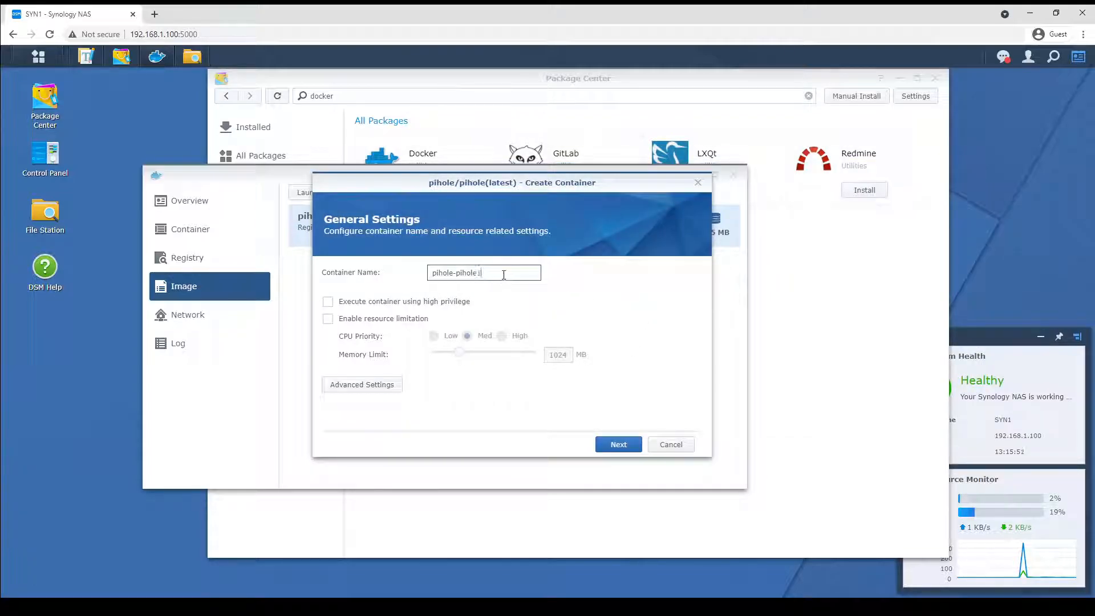
key("BackSpace")
key("BackSpace")
key("BackSpace")
key("BackSpace")
key("BackSpace")
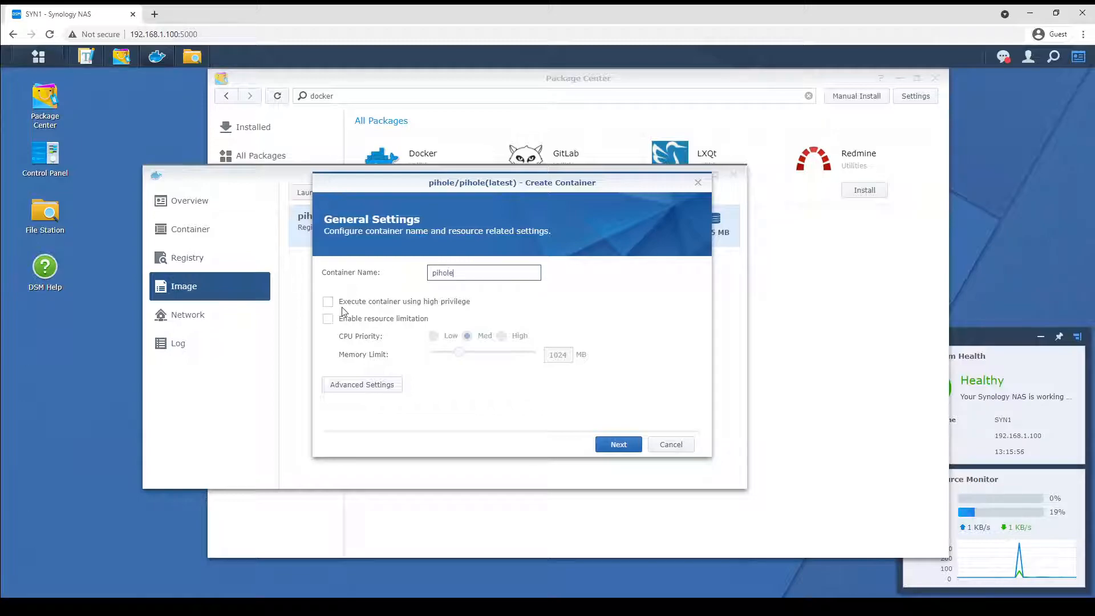
Enable executing the container with high privilege and open the advanced settings.
left_click(328, 302)
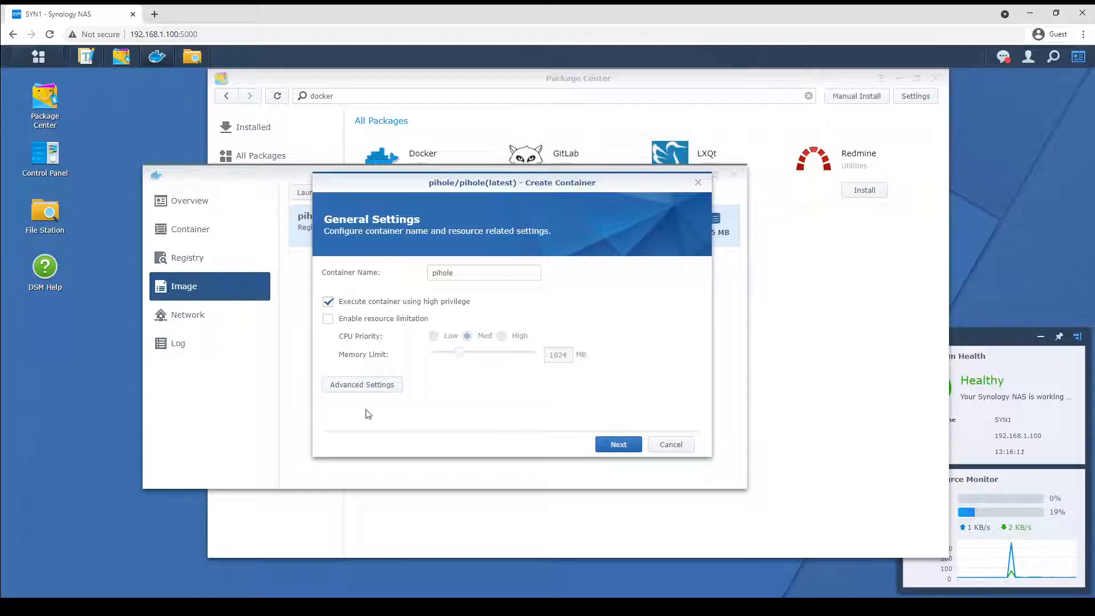
left_click(360, 386)
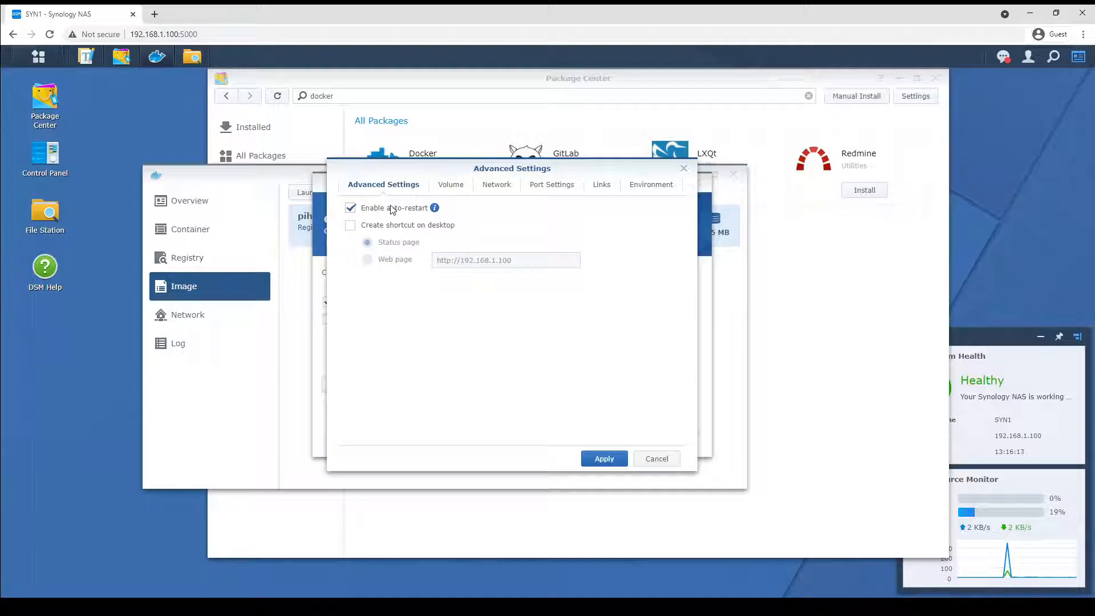
left_click(445, 188)
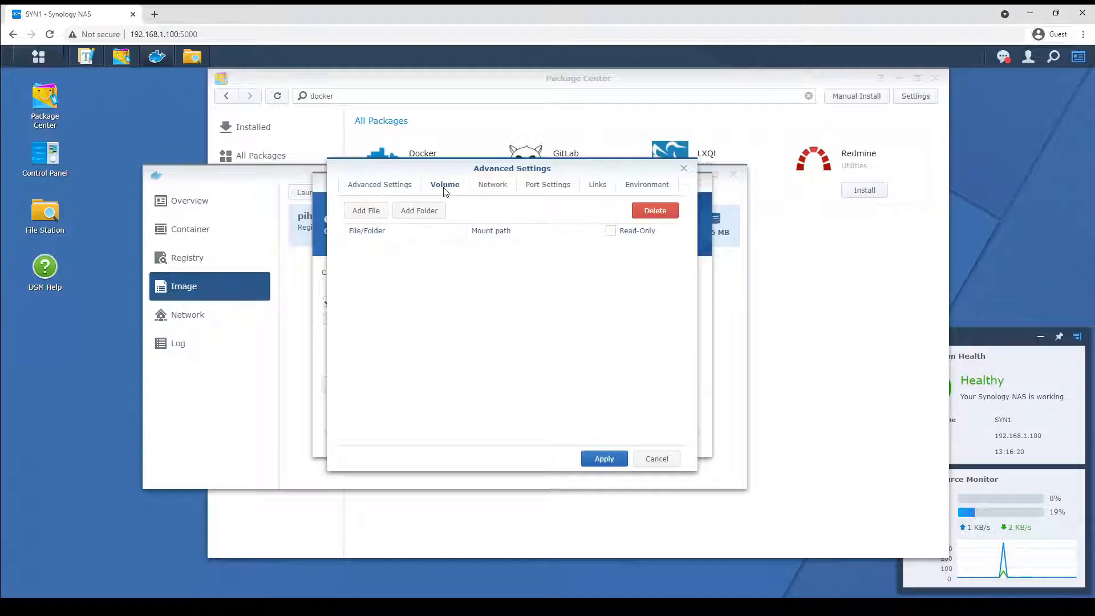
left_click(415, 213)
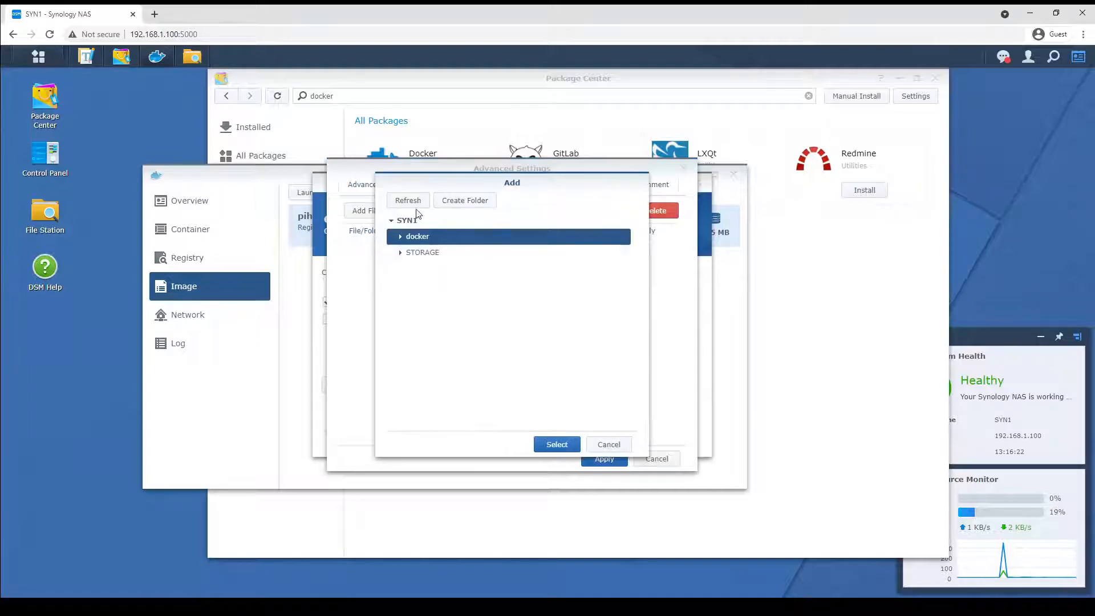
double_click(413, 237)
double_click(426, 252)
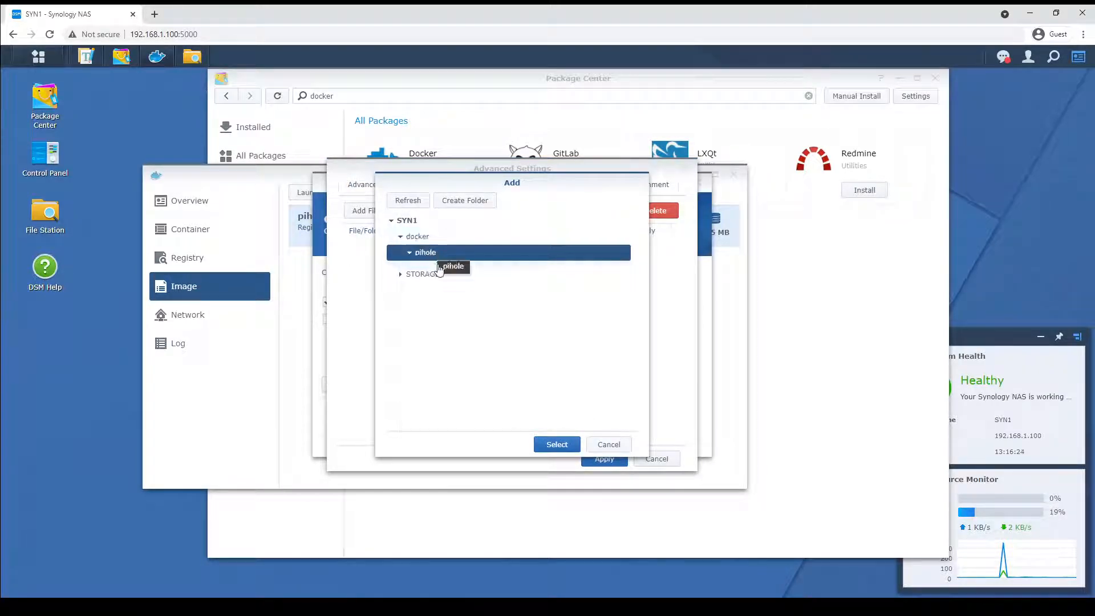
left_click(438, 272)
left_click(557, 444)
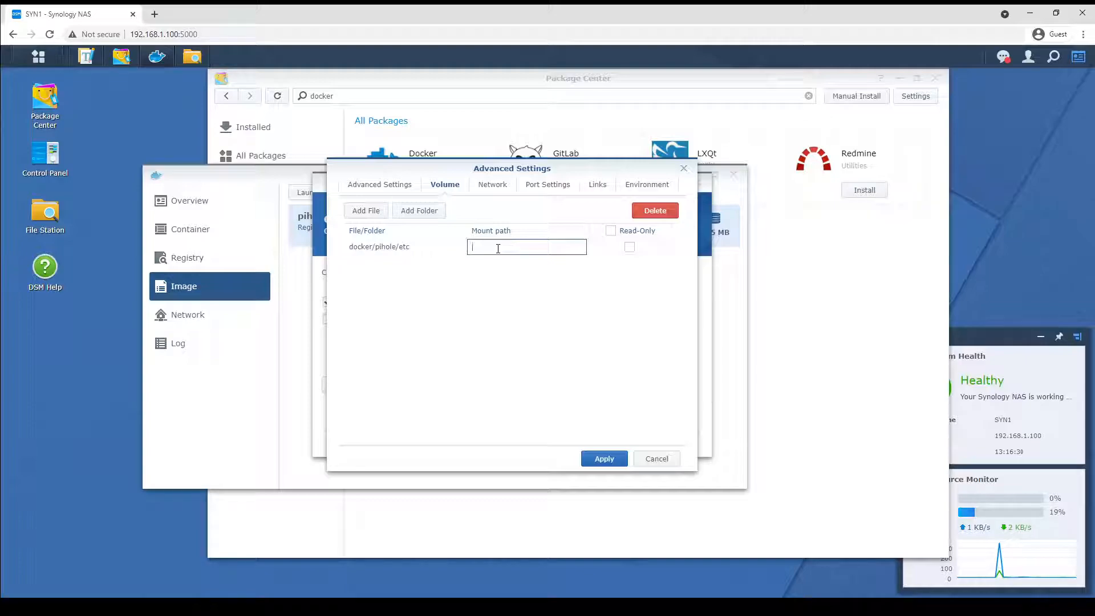
left_click(416, 246)
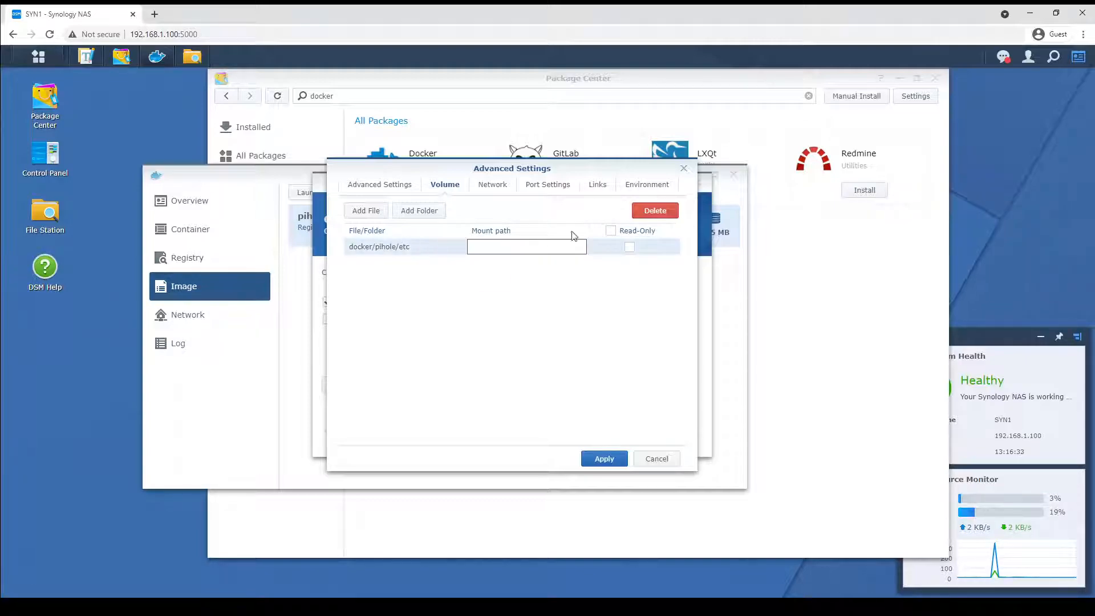
left_click(647, 211)
Add the docker/pihole/etc/dnsmasq.d folder as a volume with mount path /etc/dnsmasq.d/.
left_click(399, 216)
left_click(412, 238)
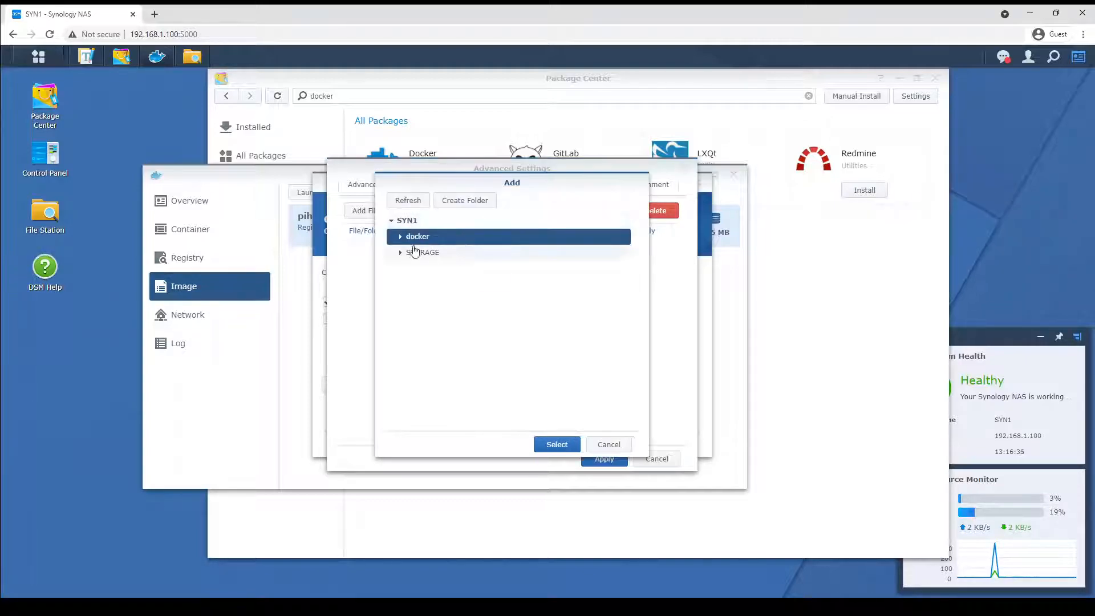
double_click(410, 239)
double_click(423, 252)
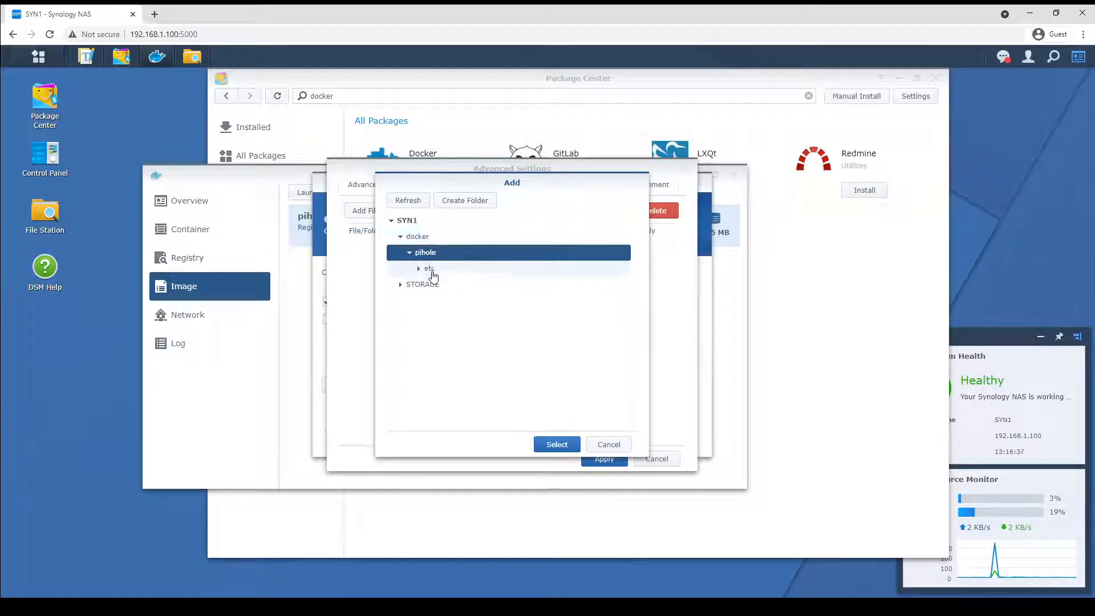
left_click(432, 272)
double_click(433, 272)
left_click(442, 284)
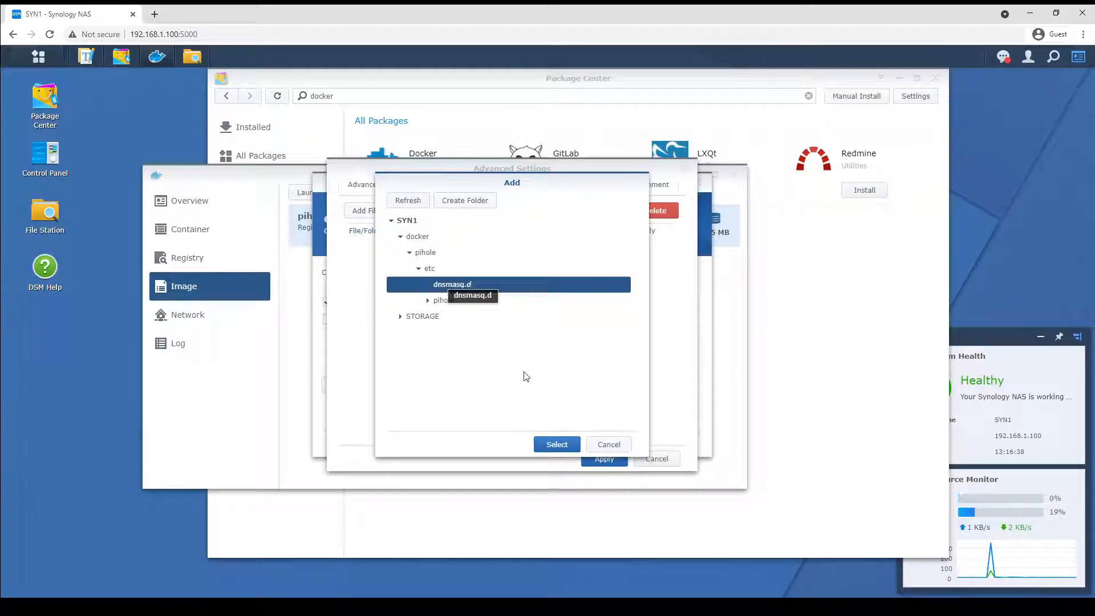
left_click(557, 444)
left_click(414, 215)
left_click(482, 281)
left_click(528, 247)
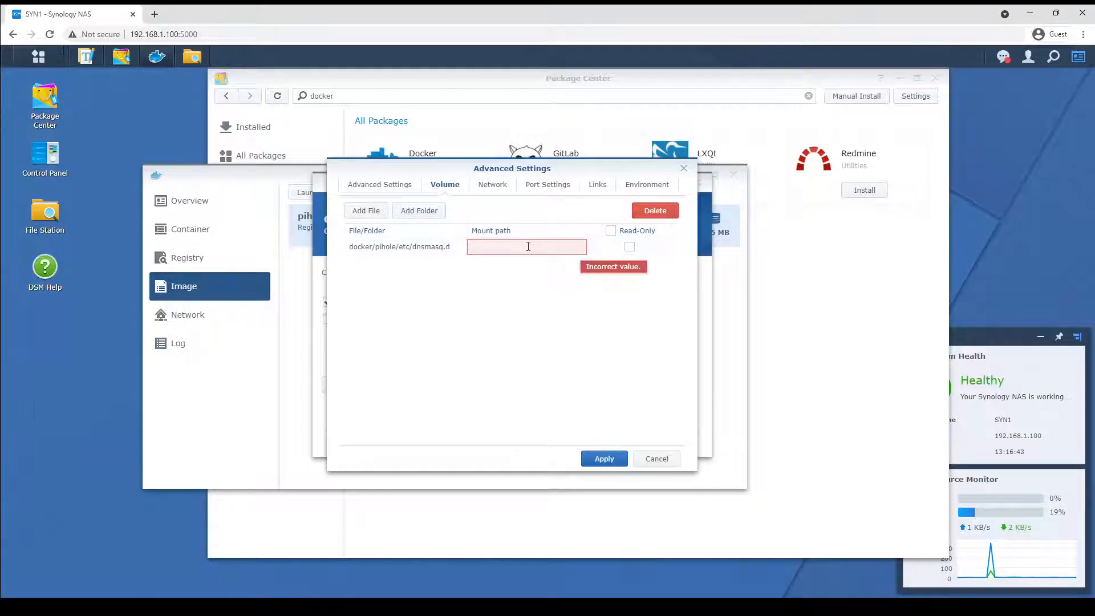
type("/etc/dnsmasq.d/")
Add the docker/pihole/etc/pihole folder as a volume with mount path /etc/pihole/.
left_click(424, 211)
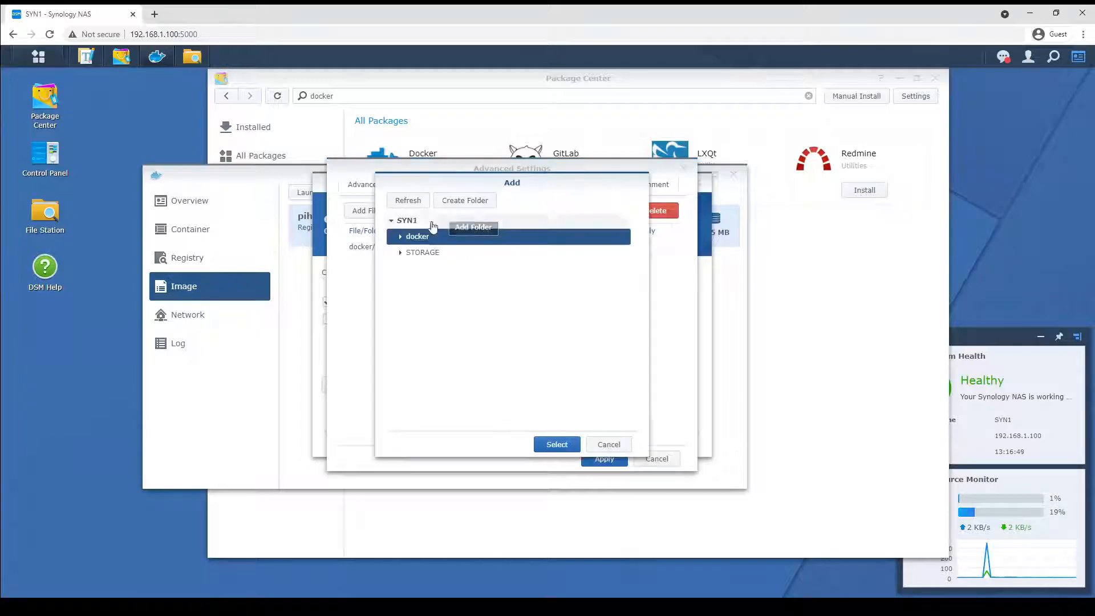
left_click(430, 258)
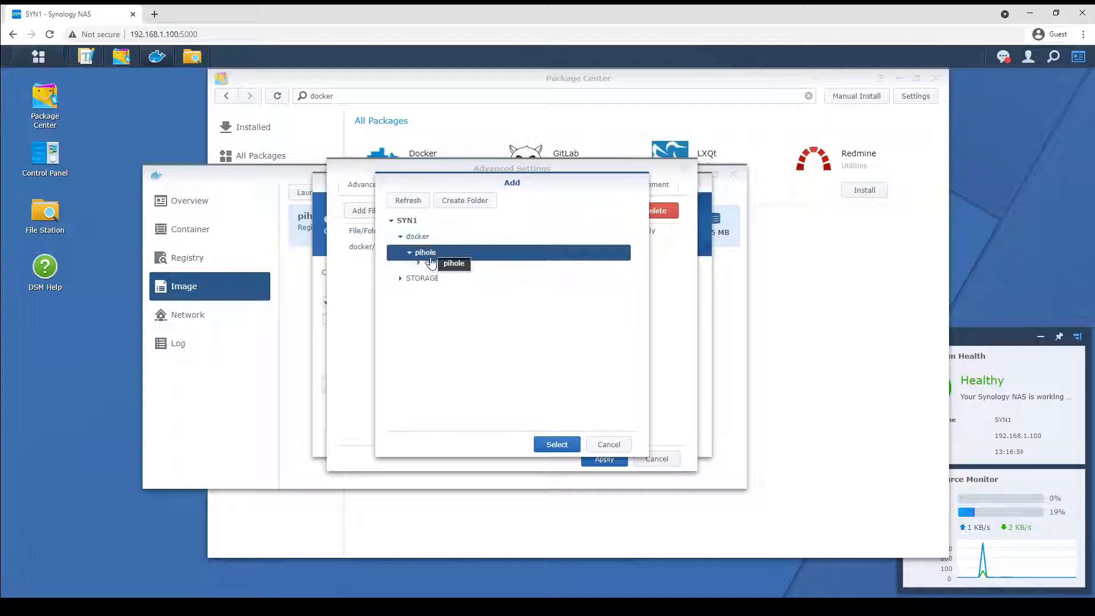
left_click(432, 269)
left_click(448, 301)
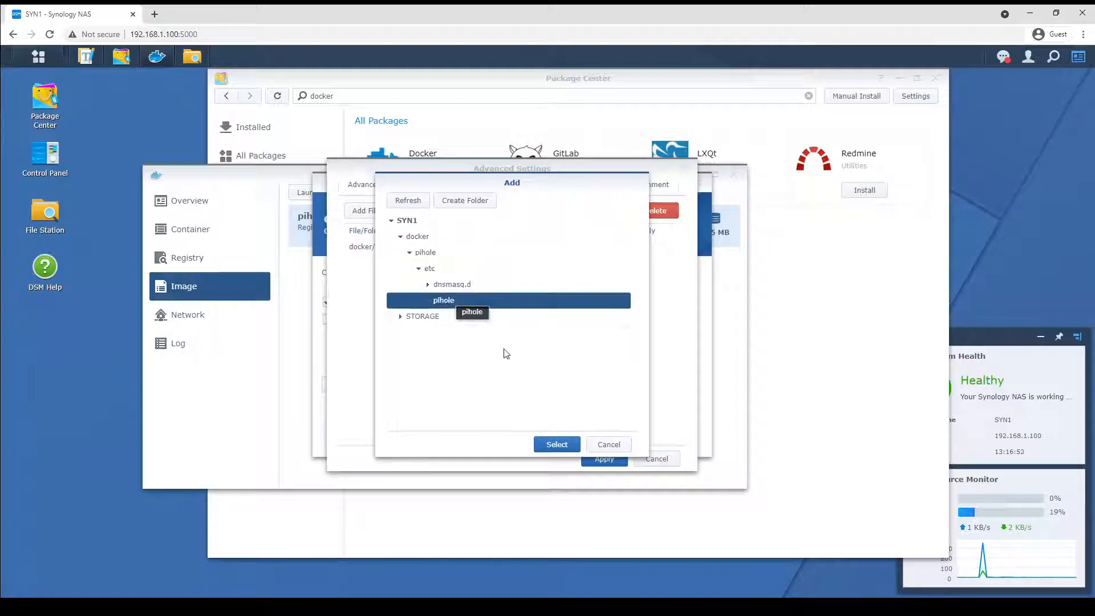
left_click(553, 445)
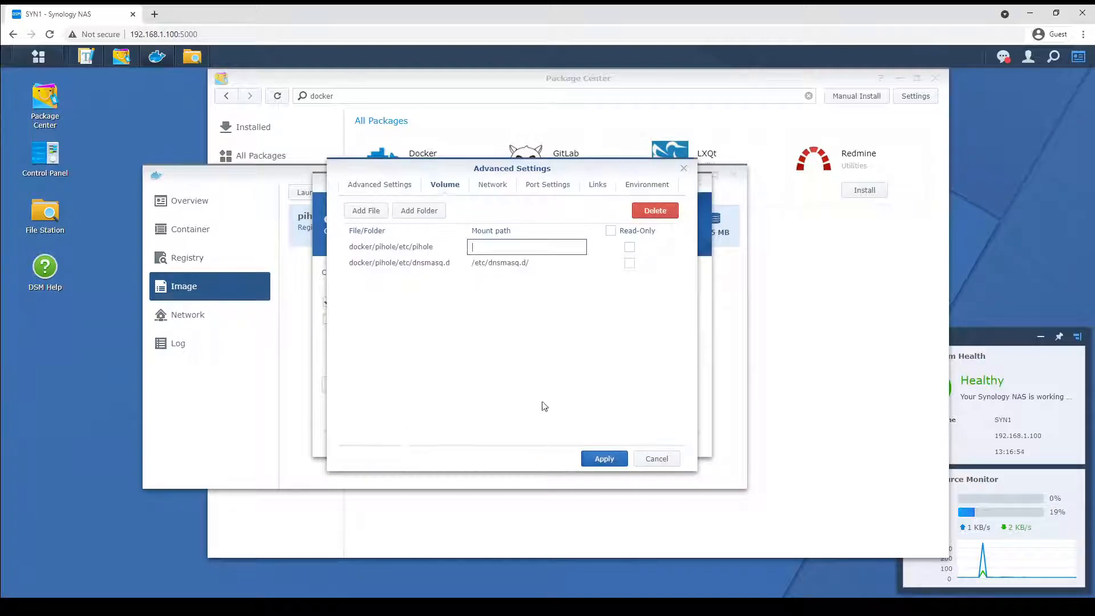
left_click(522, 249)
type("/etc/pihole/")
Set the container to use the same network as Docker Host and review the port and link settings.
left_click(494, 187)
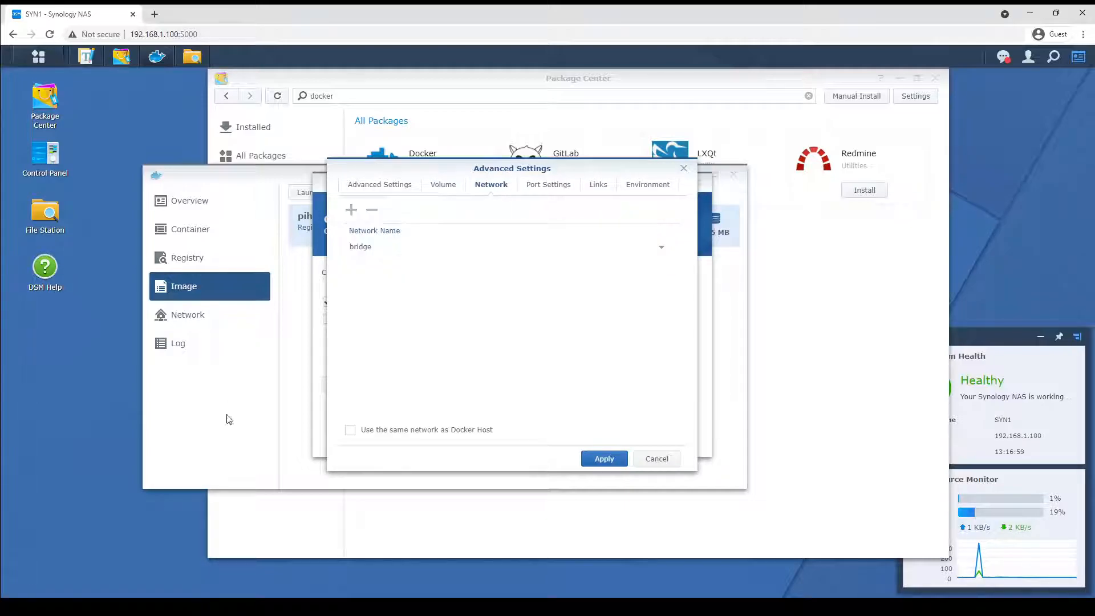
left_click(403, 435)
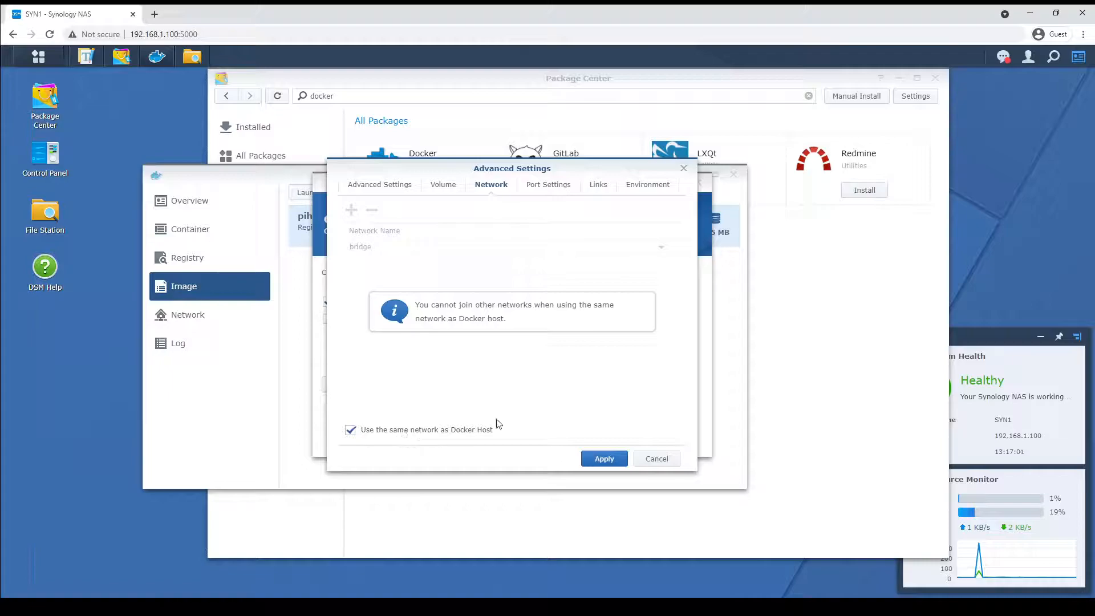
left_click(552, 188)
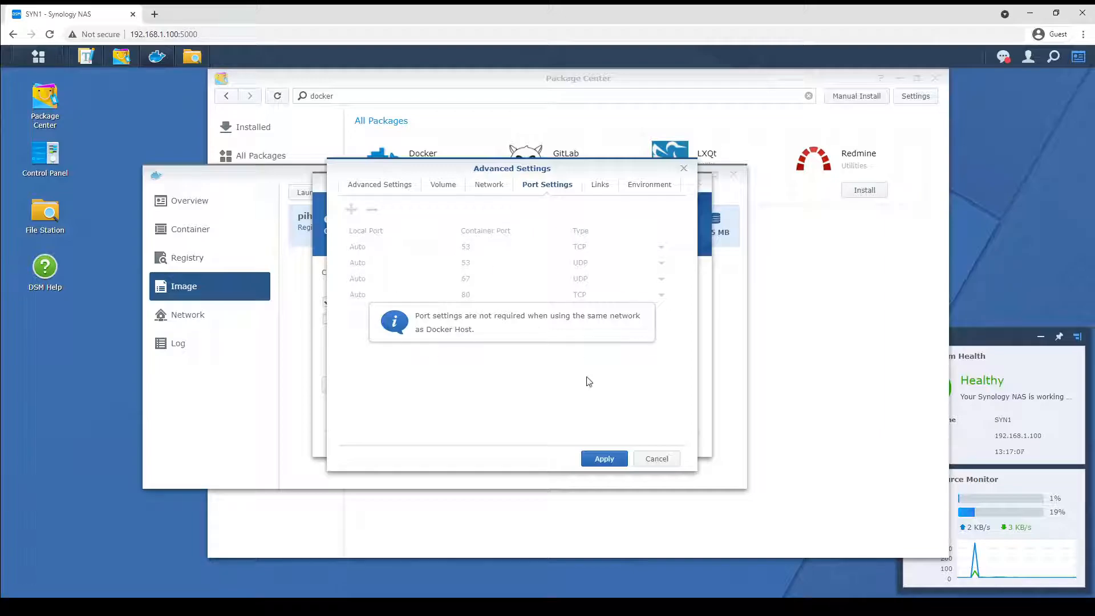
left_click(600, 186)
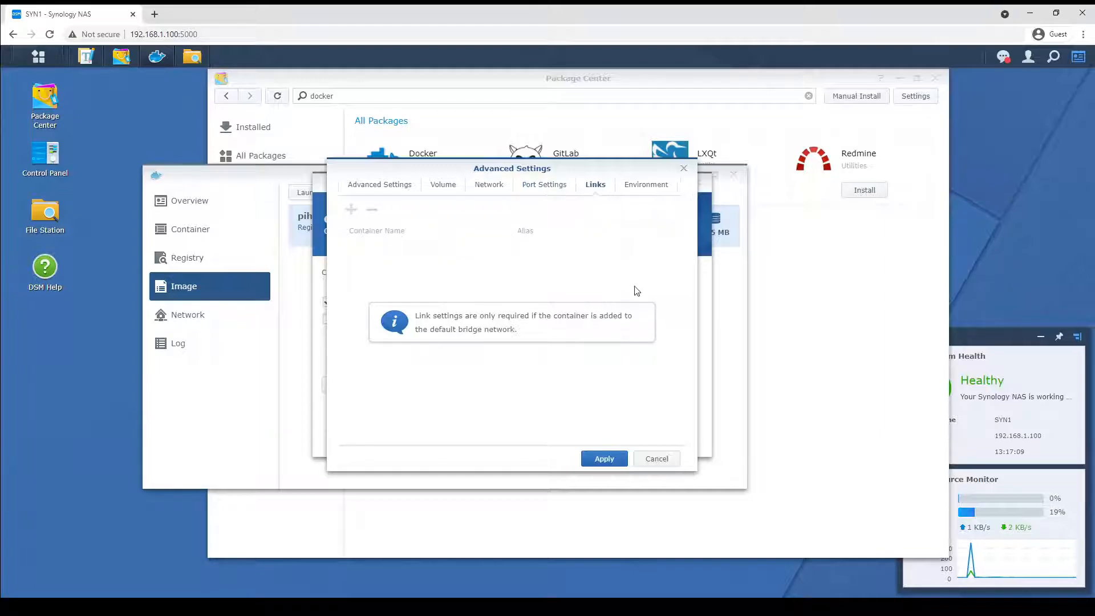
Set the ServerIP environment variable to 192.168.1.100.
left_click(653, 187)
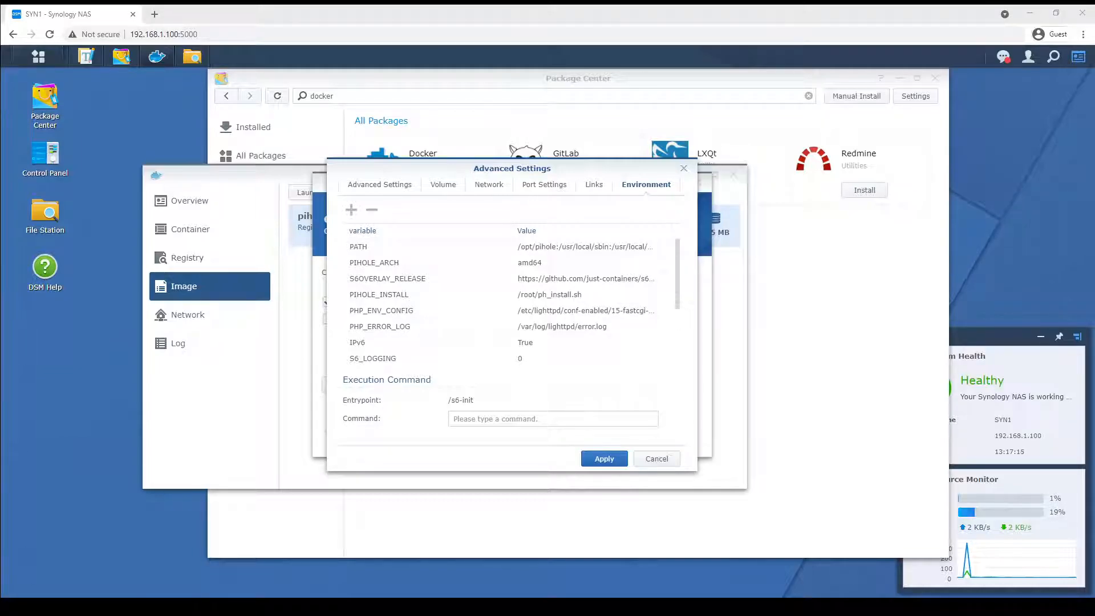
scroll(565, 303, "down", 3)
left_click(566, 309)
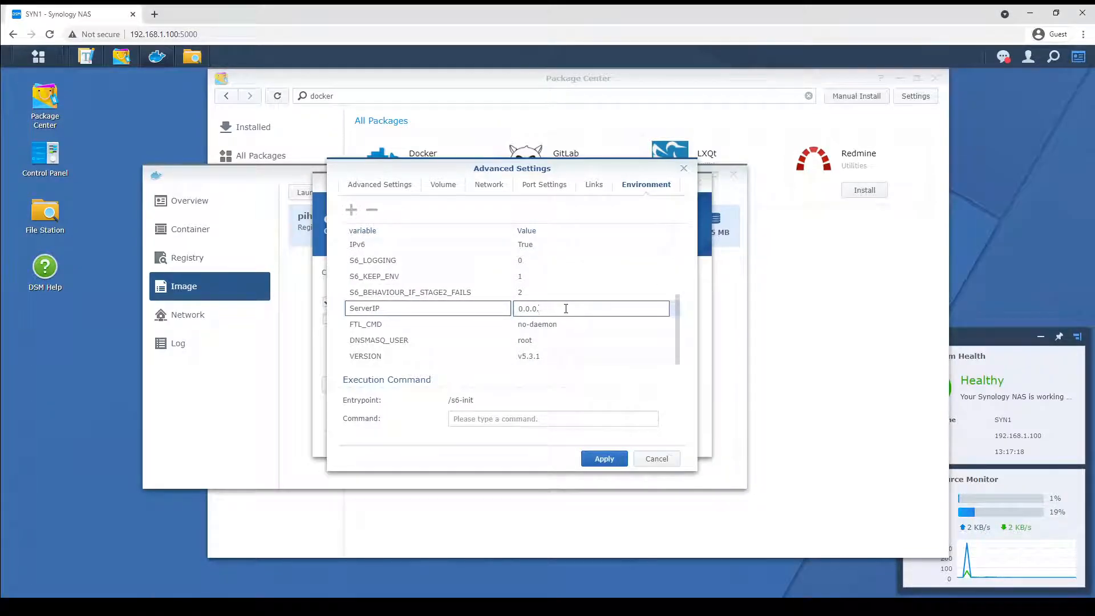
type("192.168.1.100")
left_click(575, 277)
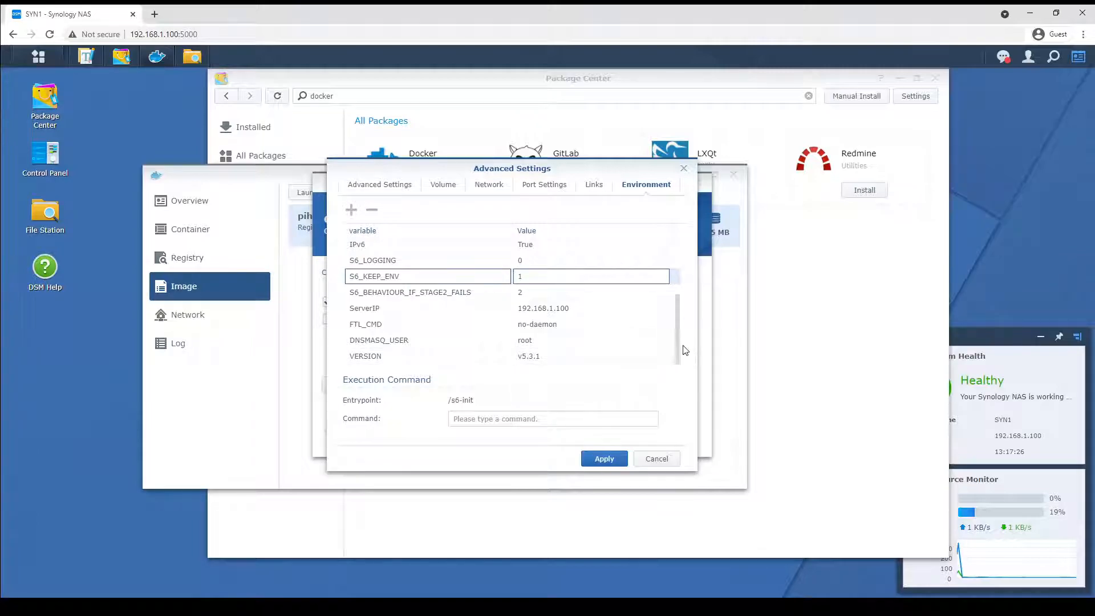
Add an environment variable DNSMASQ_LISTENING with the value local.
left_click_drag(676, 347, 686, 283)
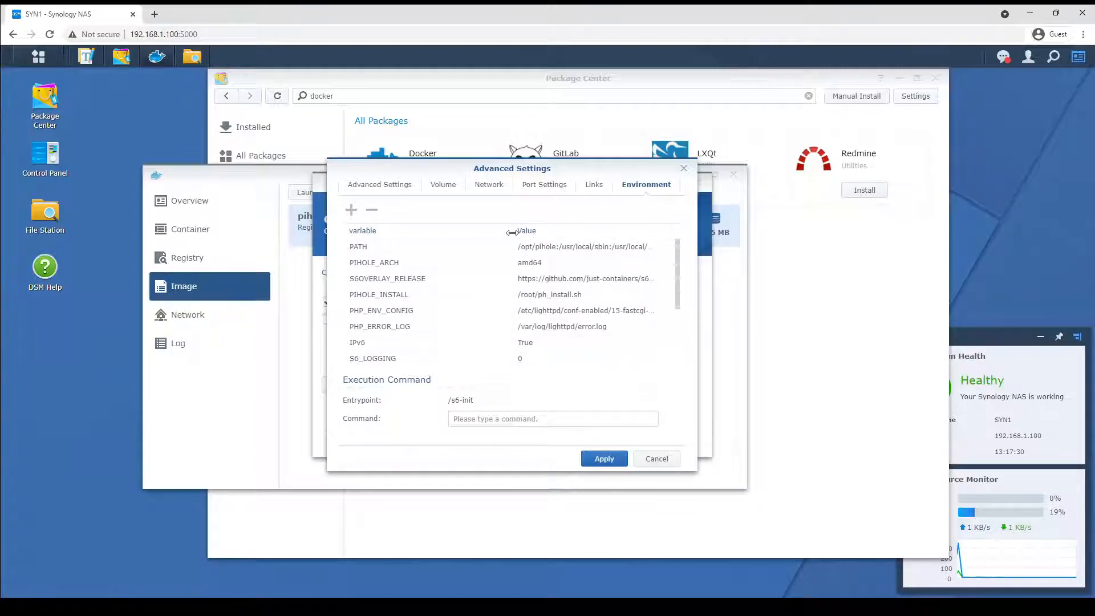
left_click(352, 211)
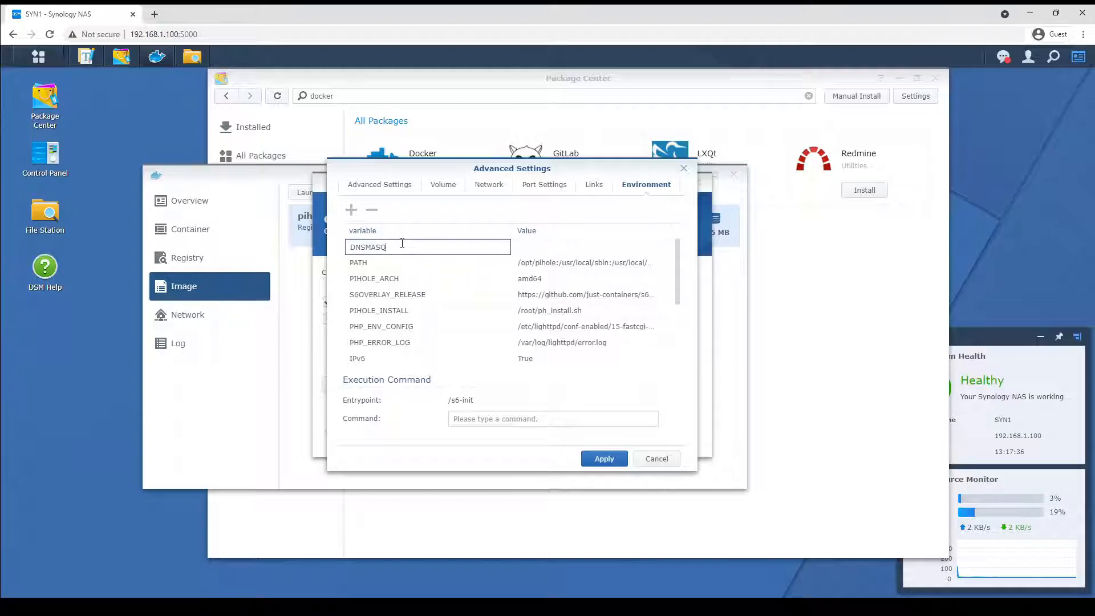
type("DNSMASQ_LISTENING")
key("Tab")
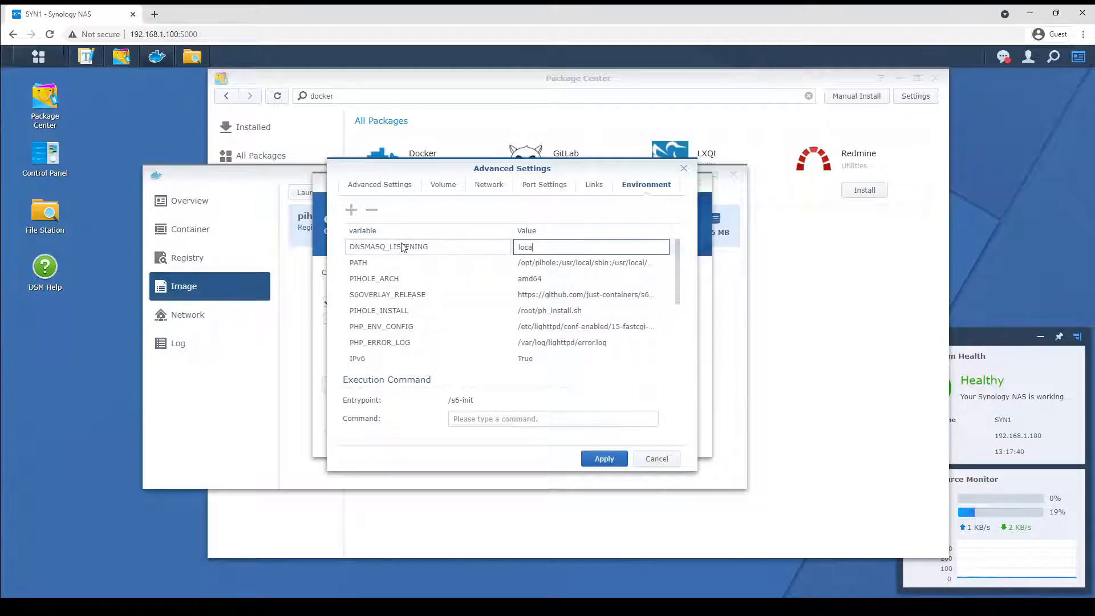
left_click(403, 263)
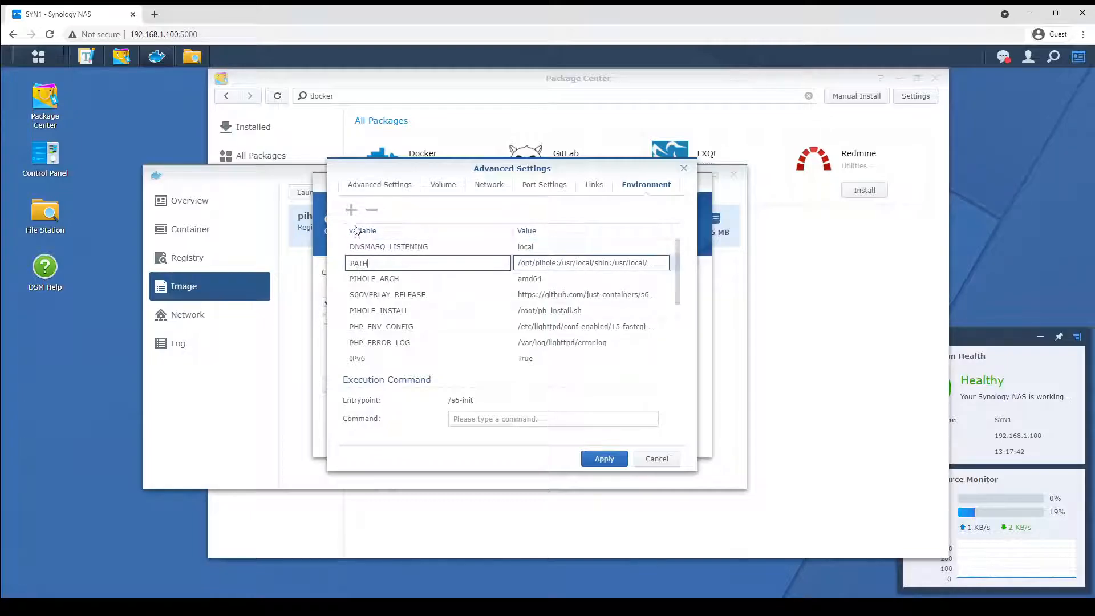
Add an environment variable WEB_PORT with the value 8080.
left_click(351, 210)
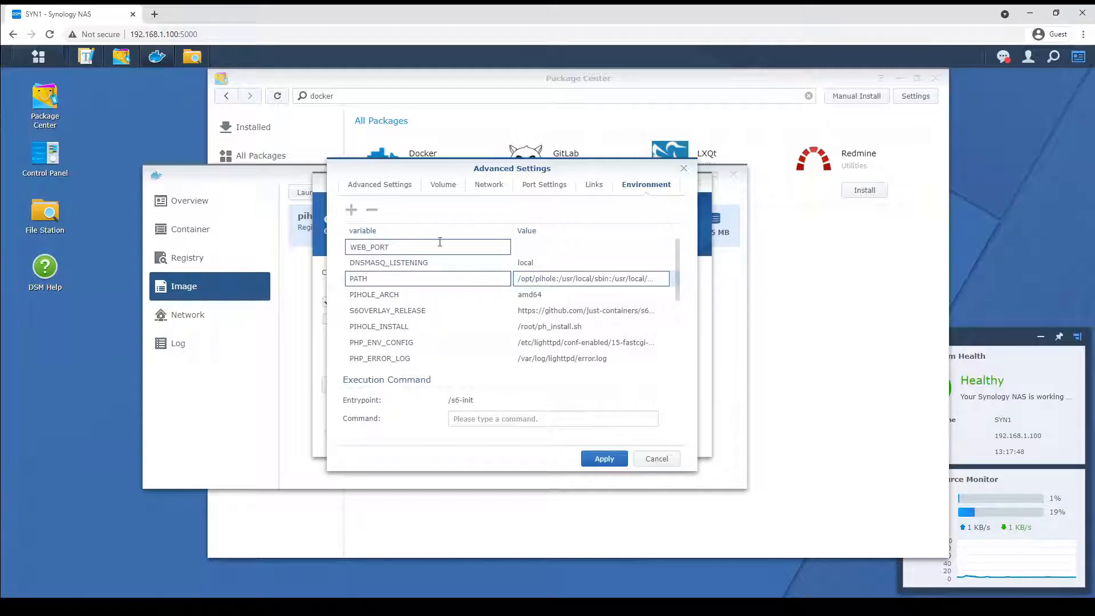
left_click(572, 246)
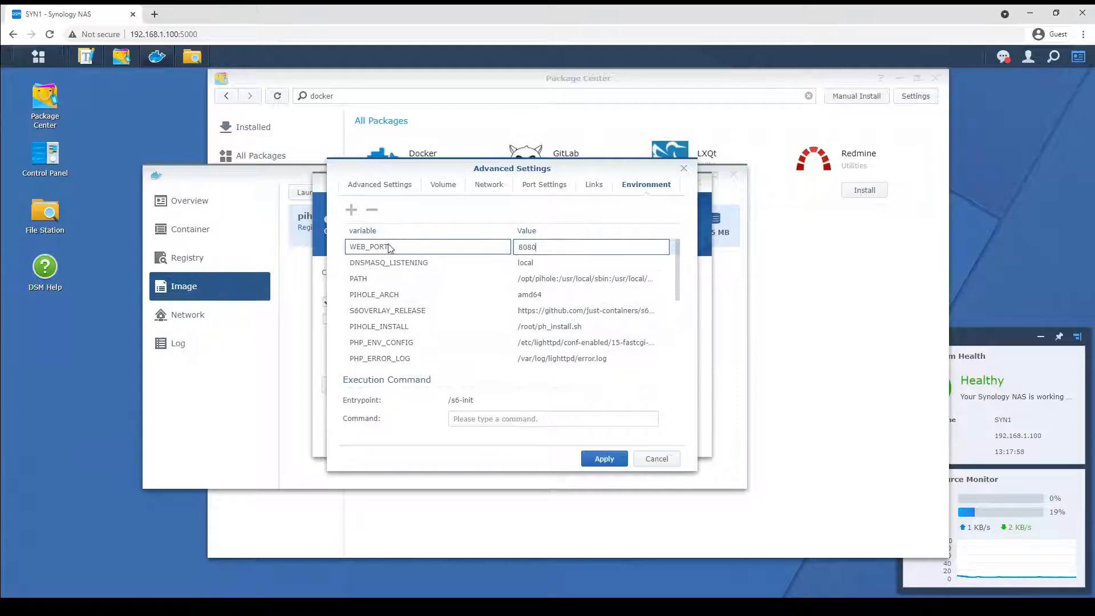
Add a WEBPASSWORD environment variable and enter the web admin password as its value.
left_click(351, 210)
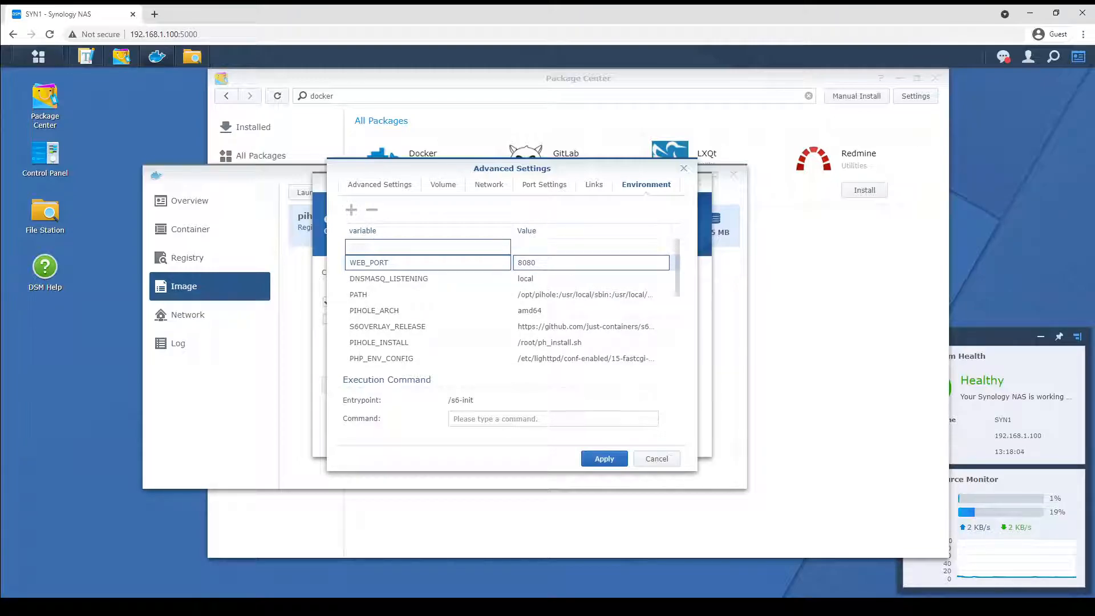
left_click(406, 246)
left_click(568, 248)
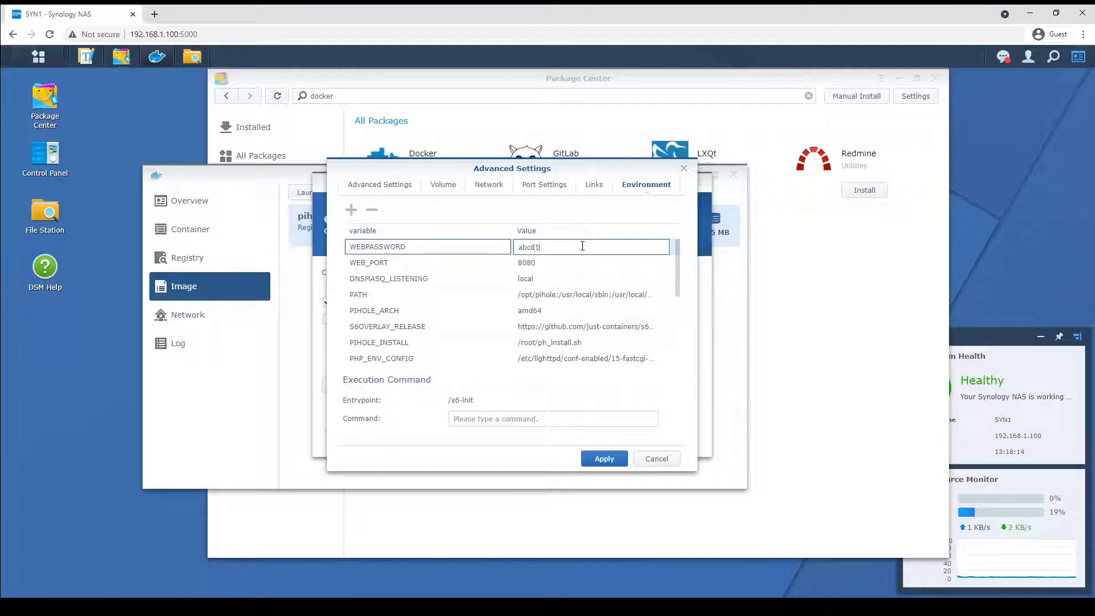
Enter the web admin password as the WEBPASSWORD value and apply the advanced settings.
type("abcd1234")
left_click(600, 458)
left_click(609, 438)
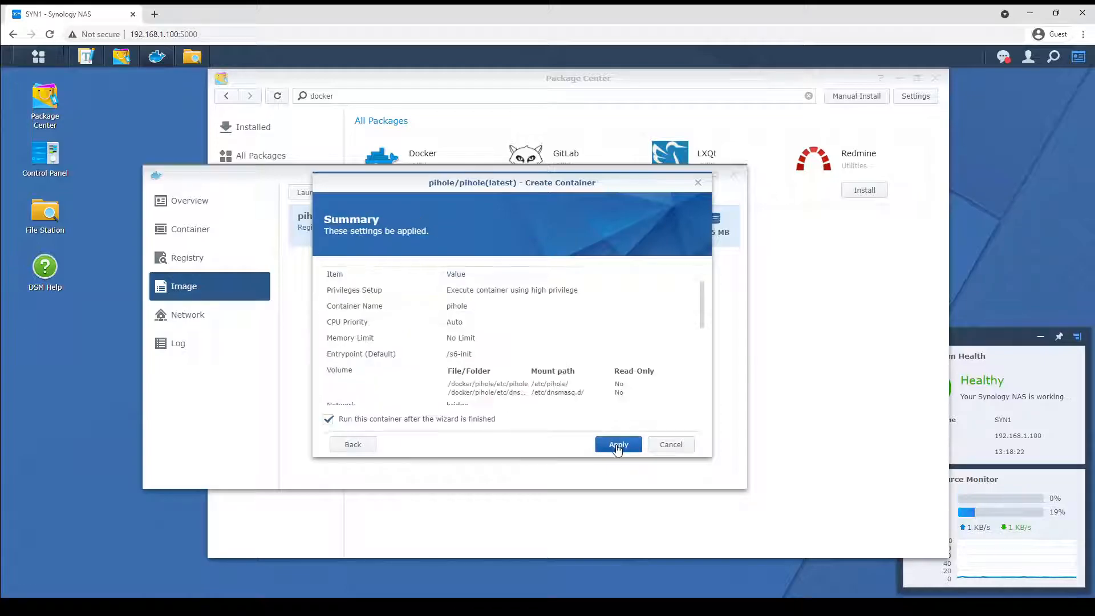
Review the container summary and apply it to create and run the pihole container.
scroll(642, 341, "down", 3)
scroll(641, 340, "down", 3)
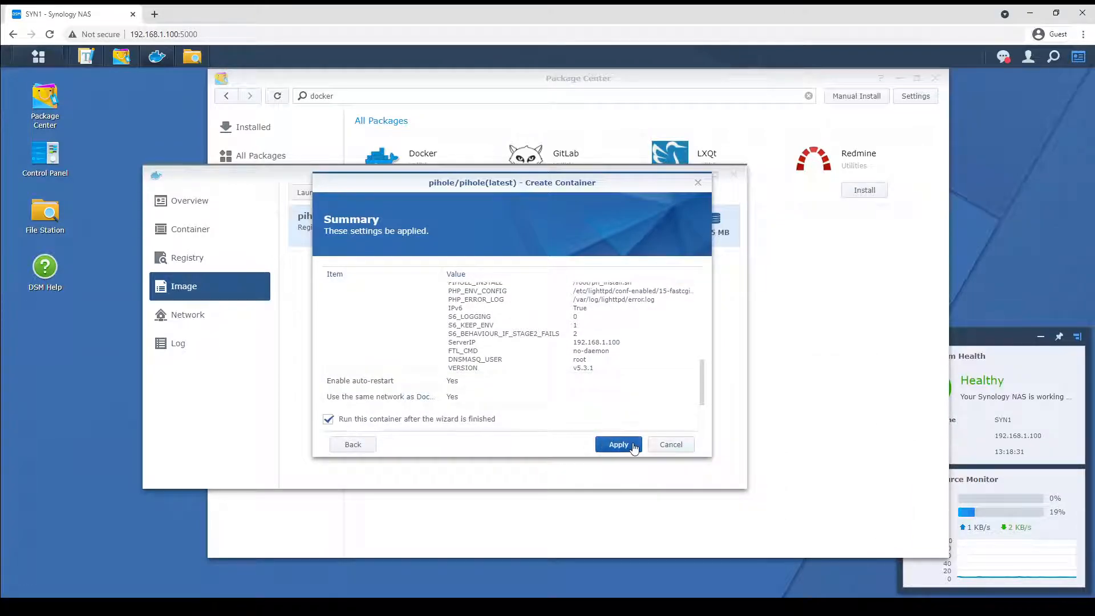
left_click(627, 445)
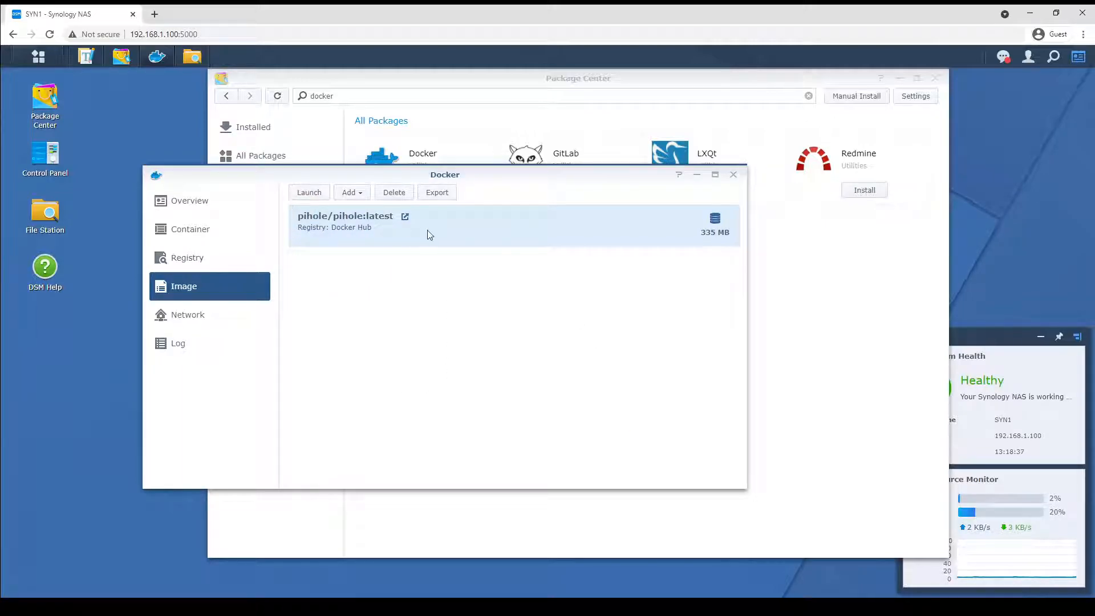
Open the pihole container's details and inspect its processes and startup log.
left_click(190, 228)
left_click(306, 235)
left_click(309, 193)
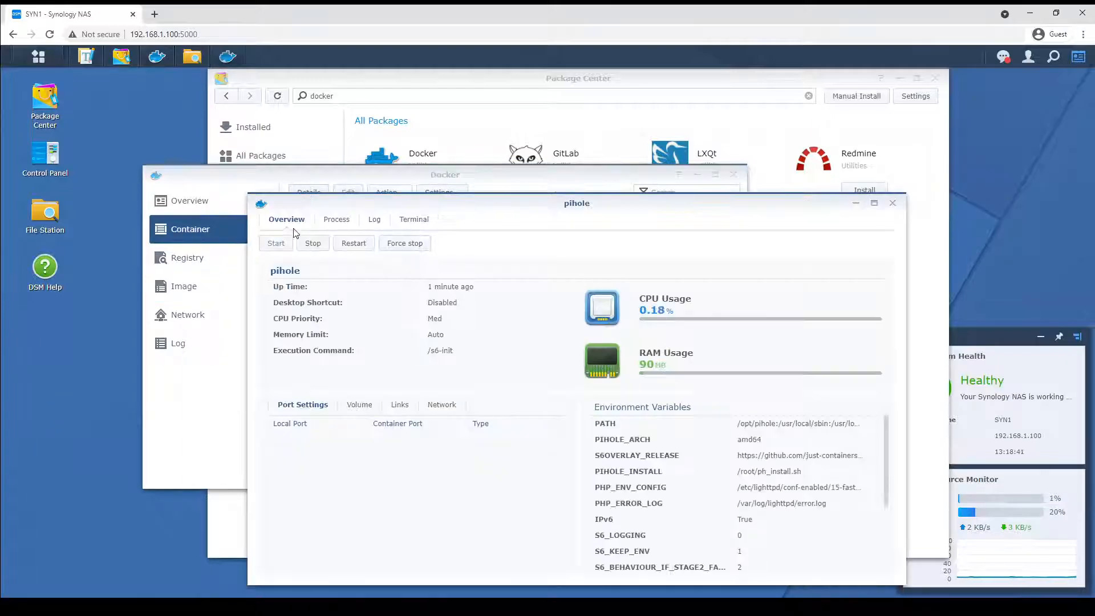
left_click(334, 219)
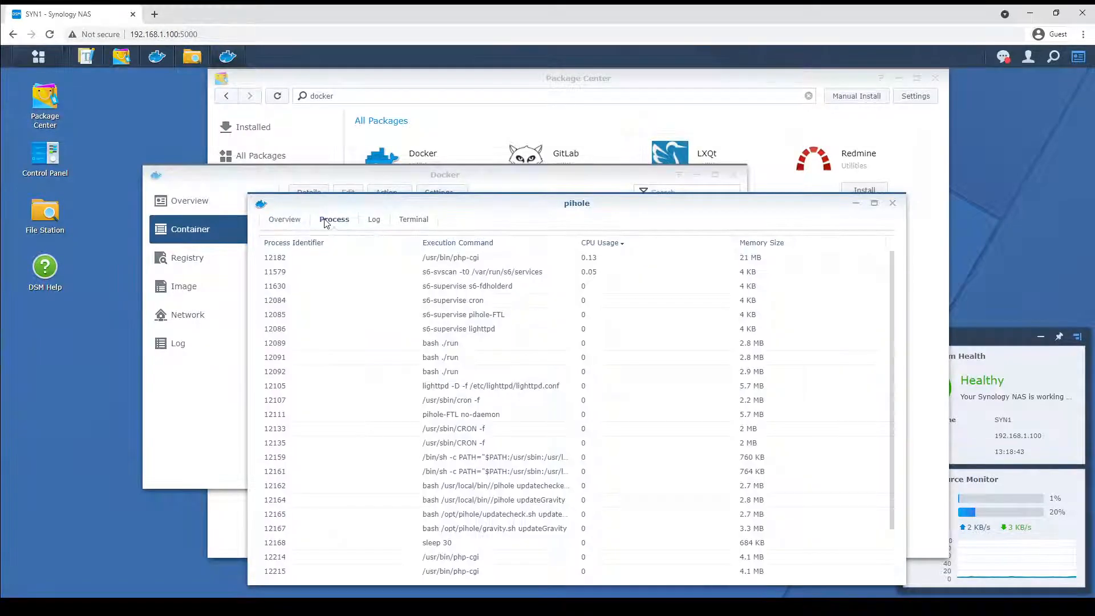
left_click(372, 220)
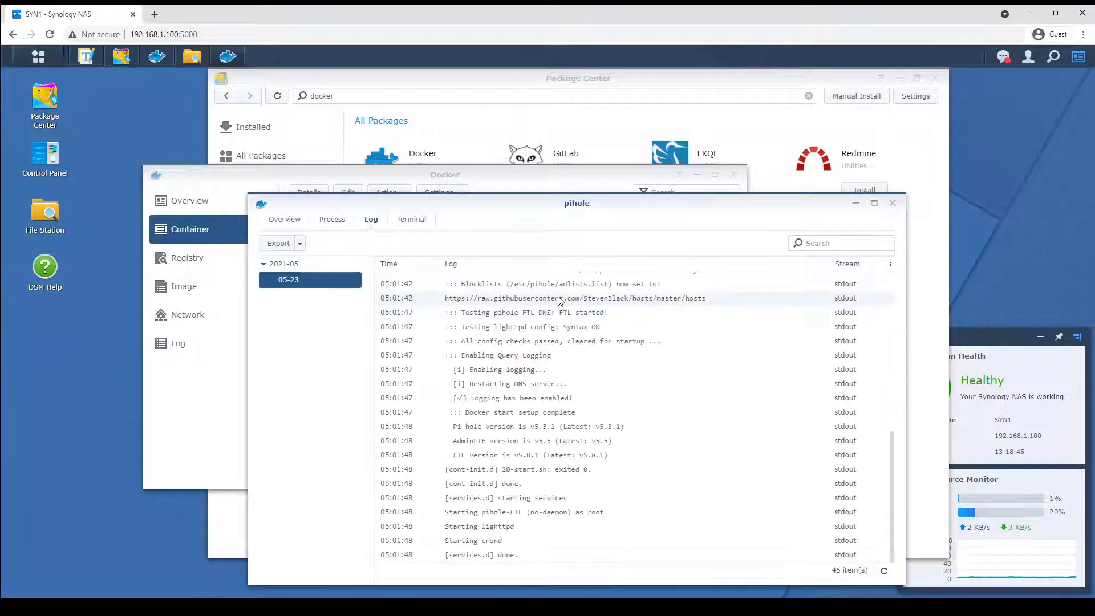
scroll(624, 390, "up", 6)
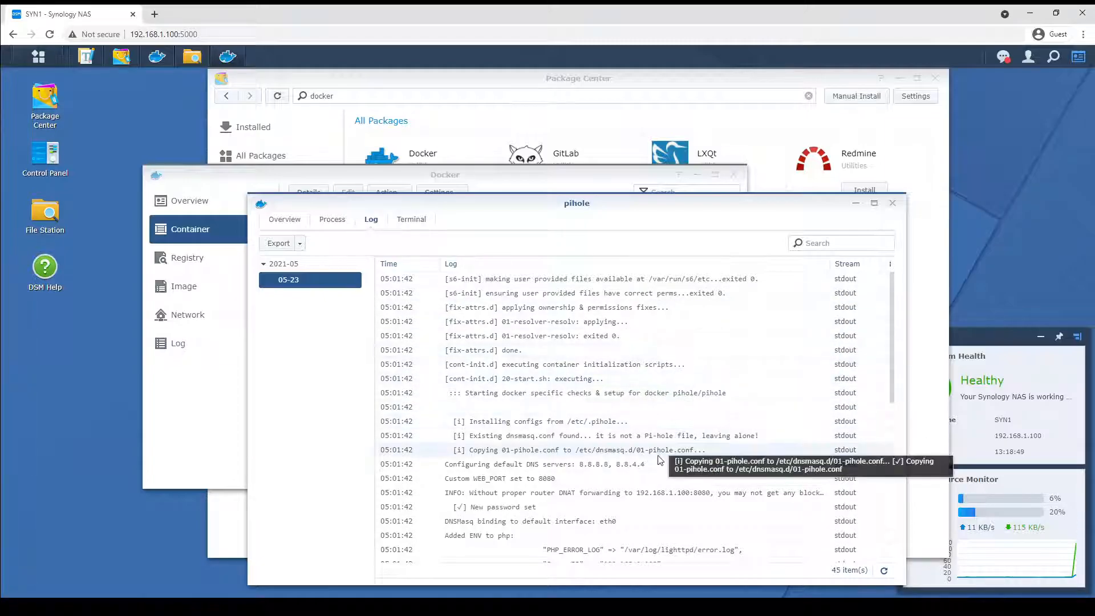
scroll(653, 462, "down", 3)
scroll(650, 467, "down", 5)
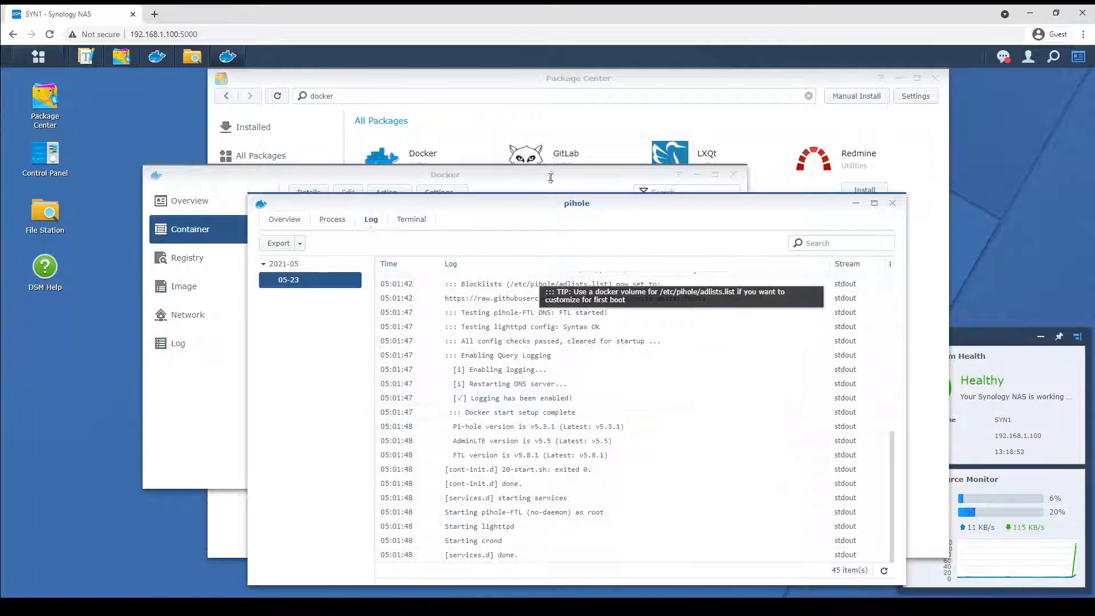
Browse the docker/pihole/etc folders in File Station to check the mapped dnsmasq.d and pihole files.
left_click(30, 223)
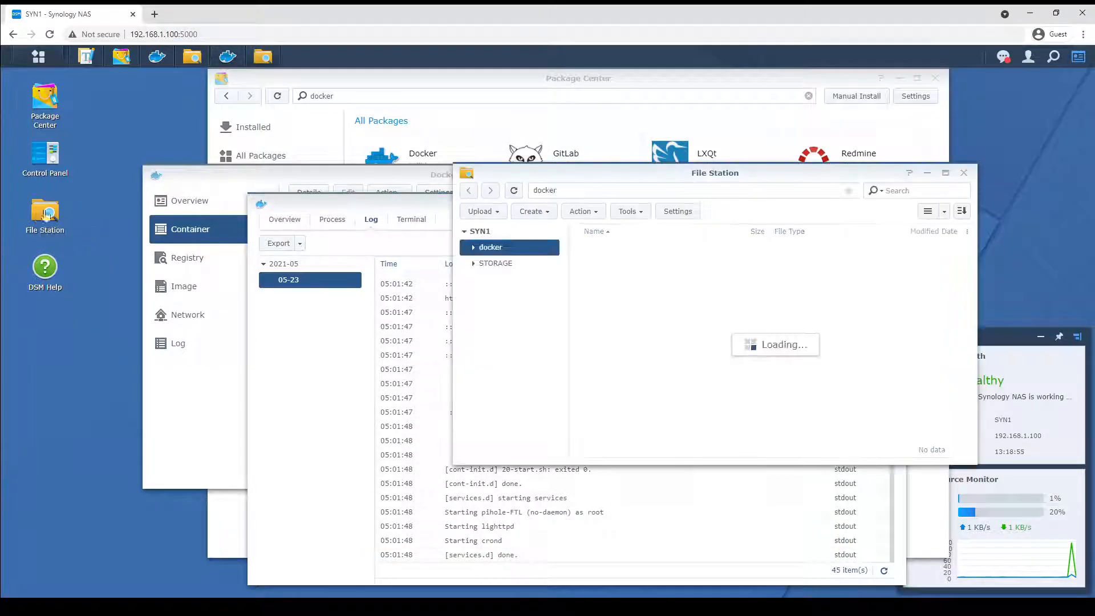
double_click(486, 248)
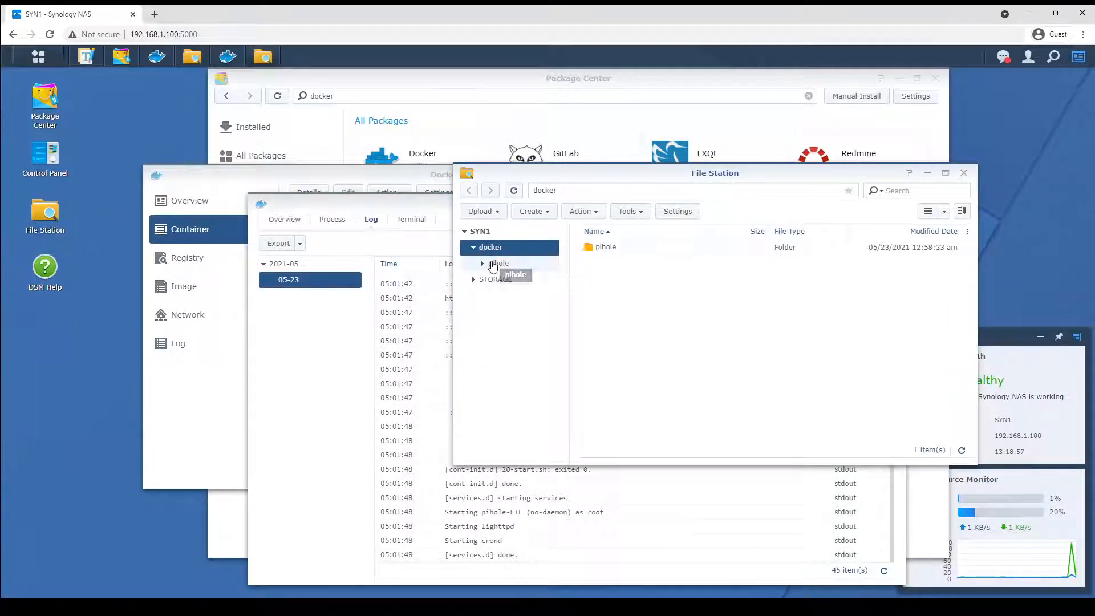
left_click(498, 263)
left_click(515, 281)
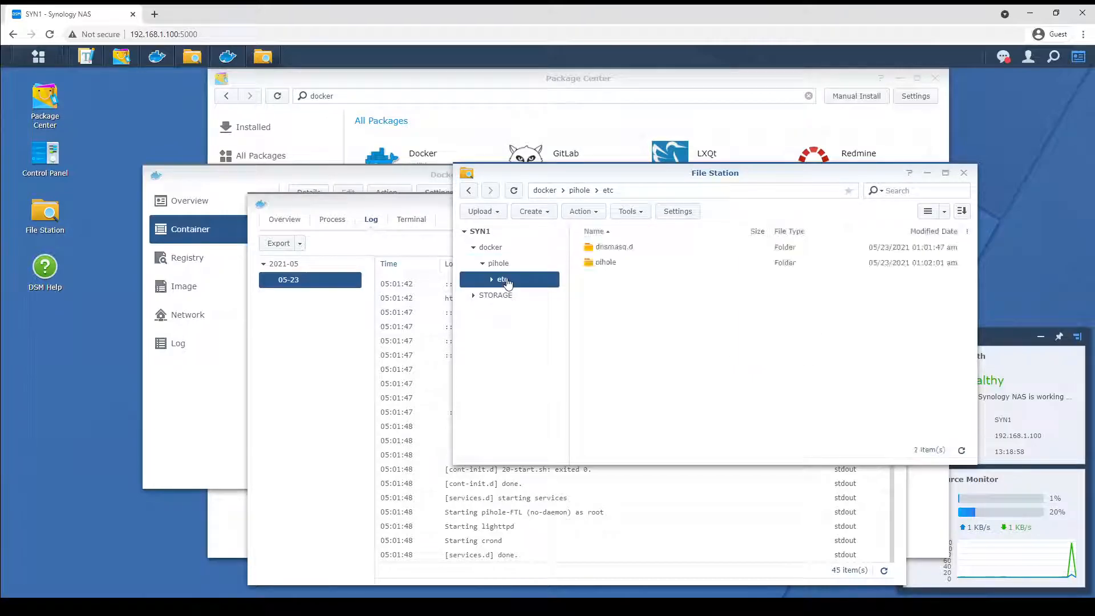
double_click(628, 248)
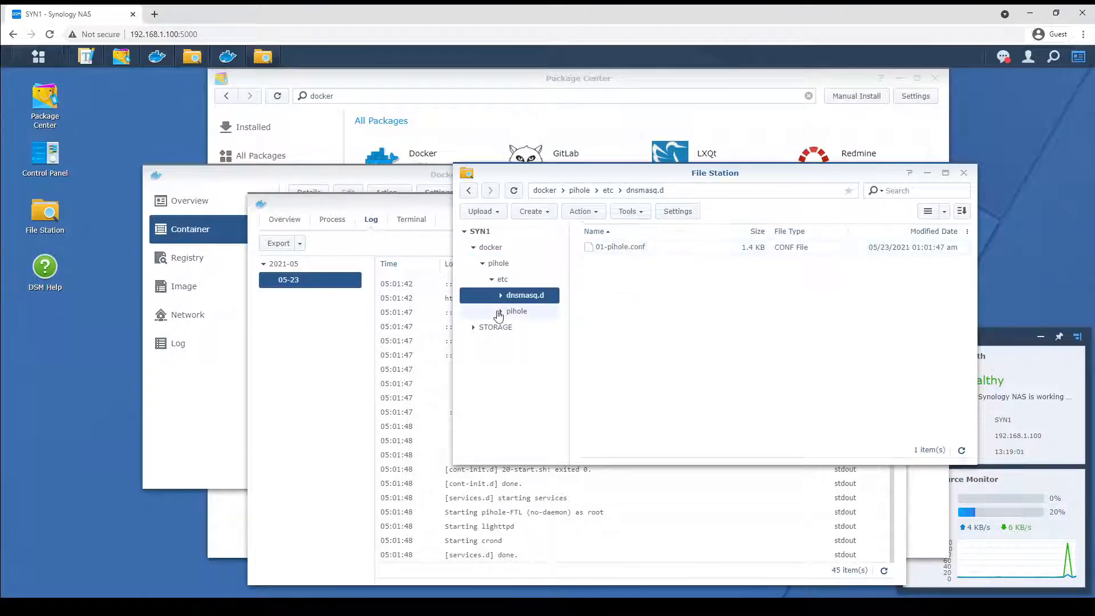
left_click(514, 312)
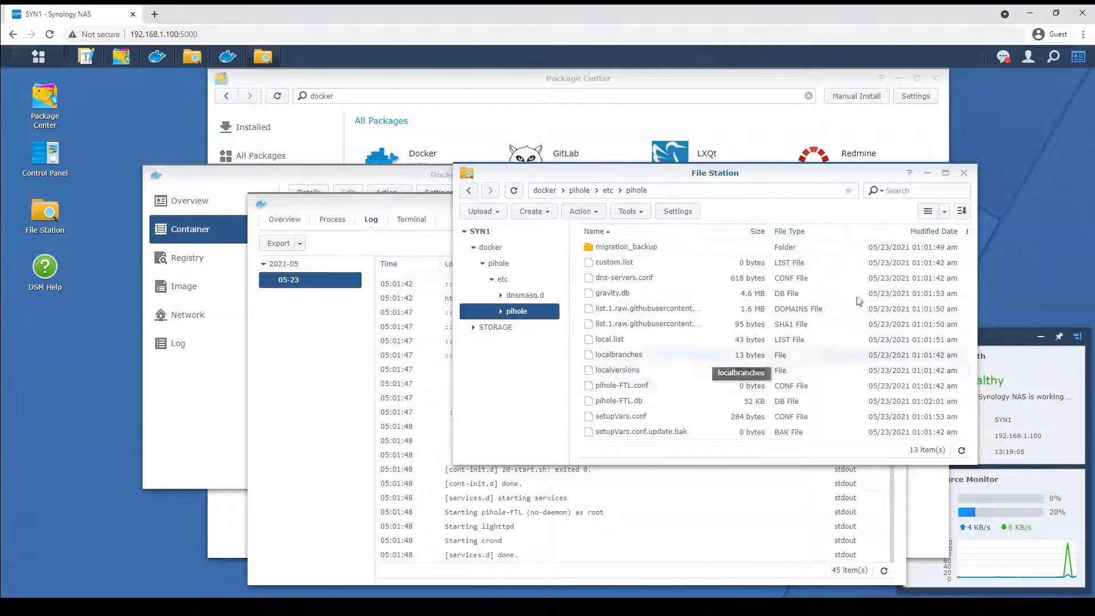
left_click(927, 173)
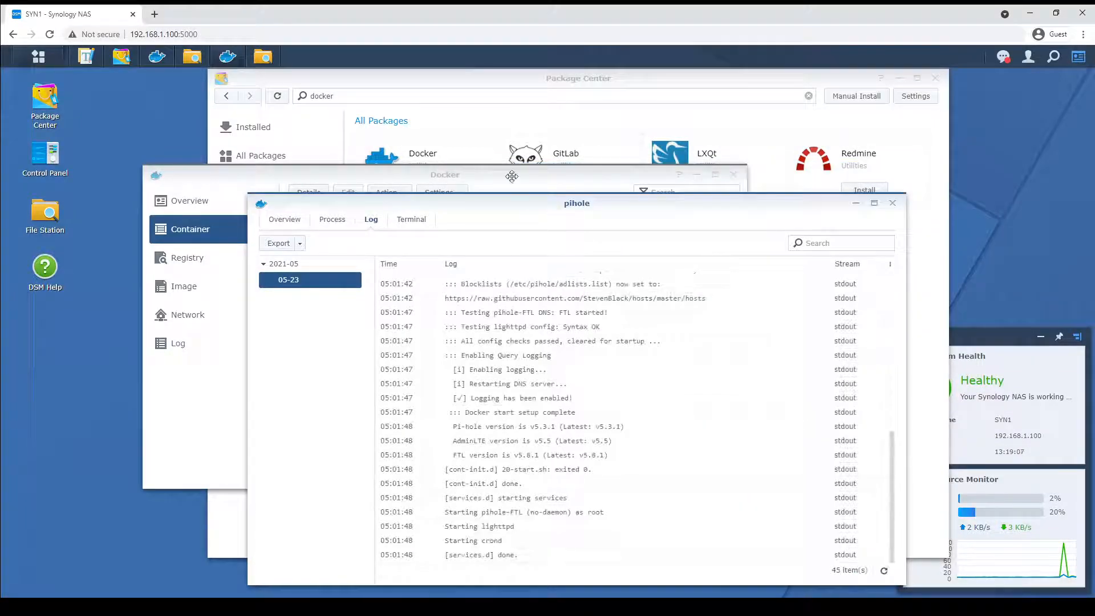
Try to open the Pi-hole web interface in a new tab at 192.168.100:8080.
left_click(154, 14)
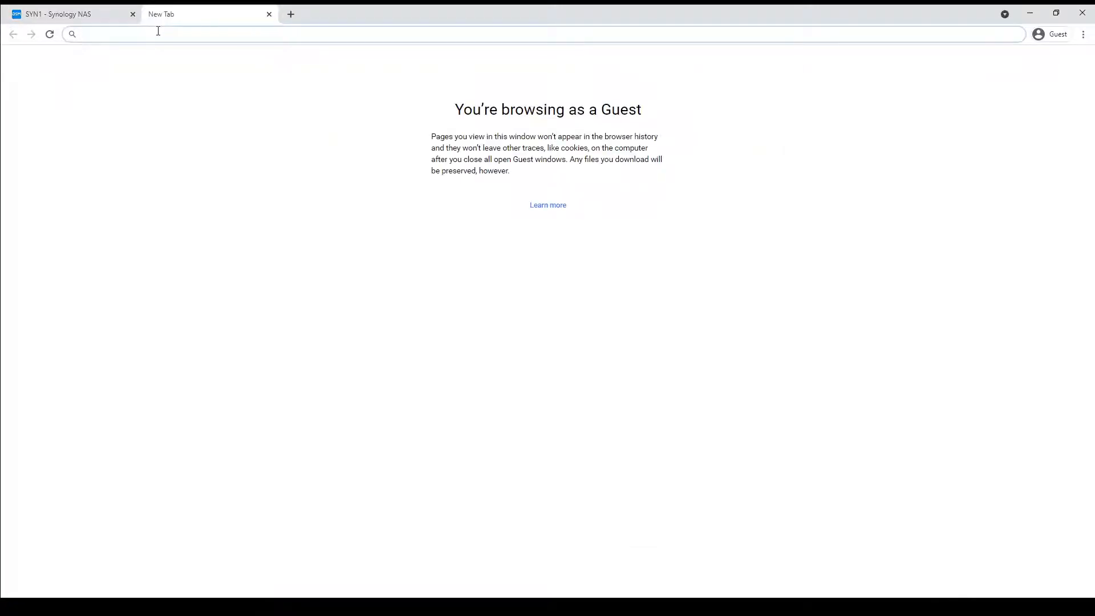
type("192.168.")
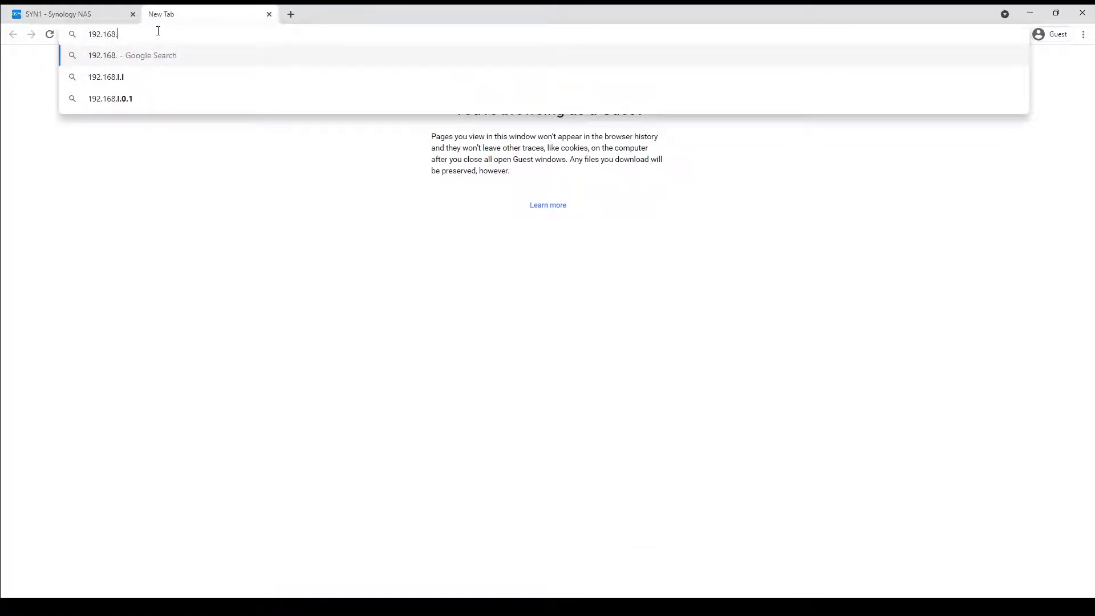
type("100:80")
type("80")
key("Return")
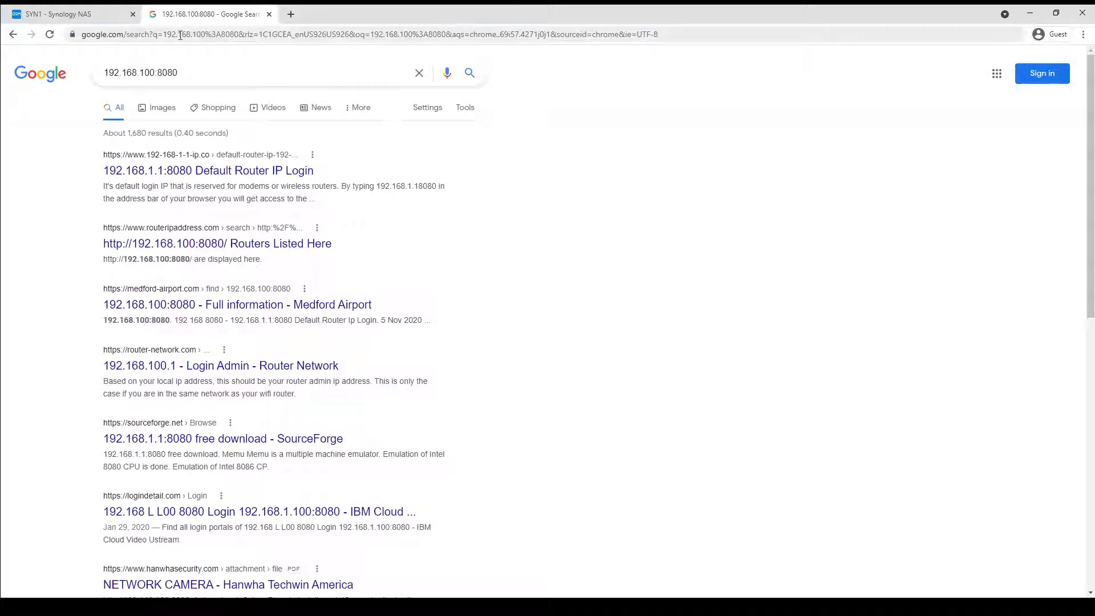
Open the Pi-hole admin page at 192.168.1.100:8080.
left_click(181, 36)
type("192.")
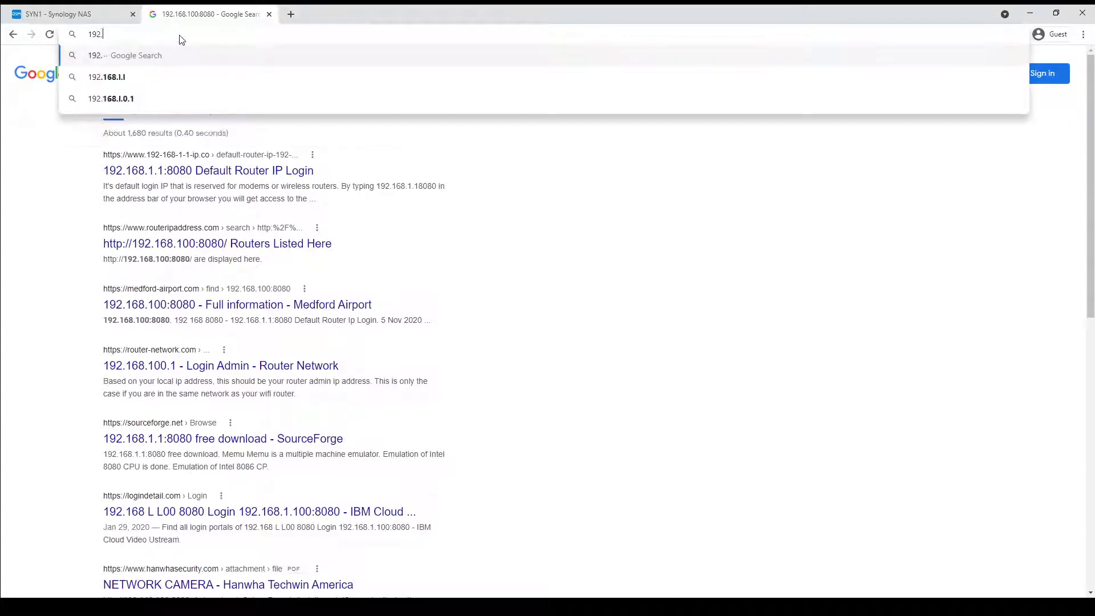
type("168.1")
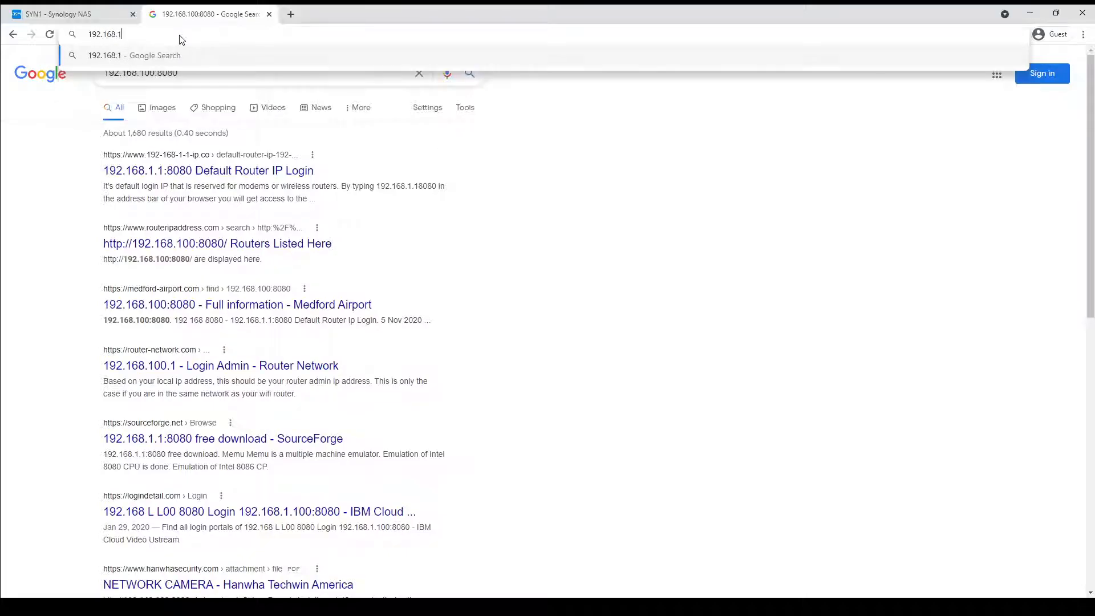
type(".100:8080")
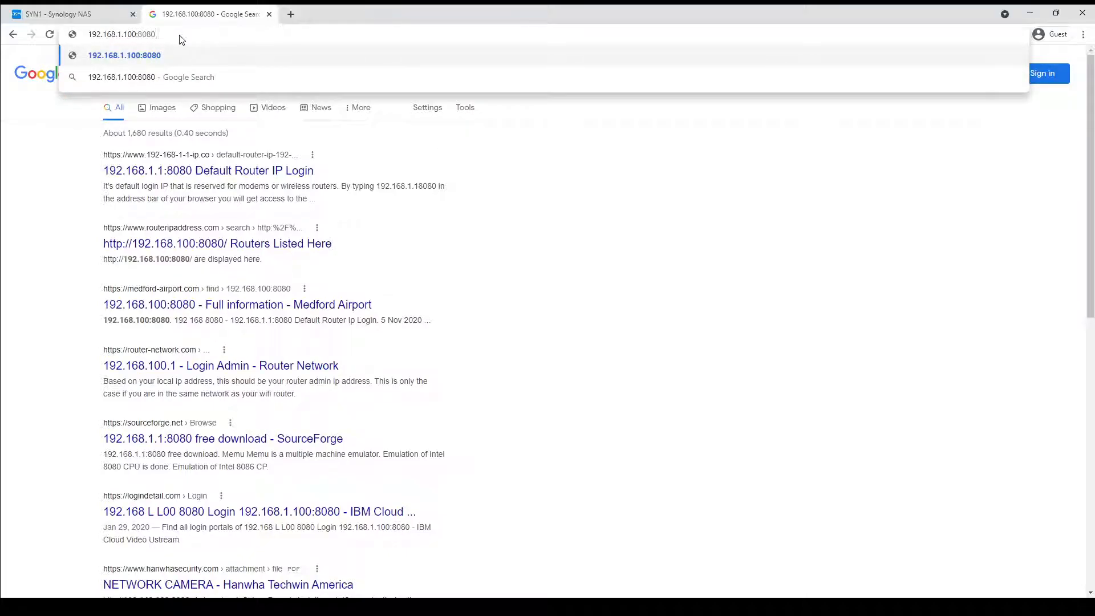
key("Return")
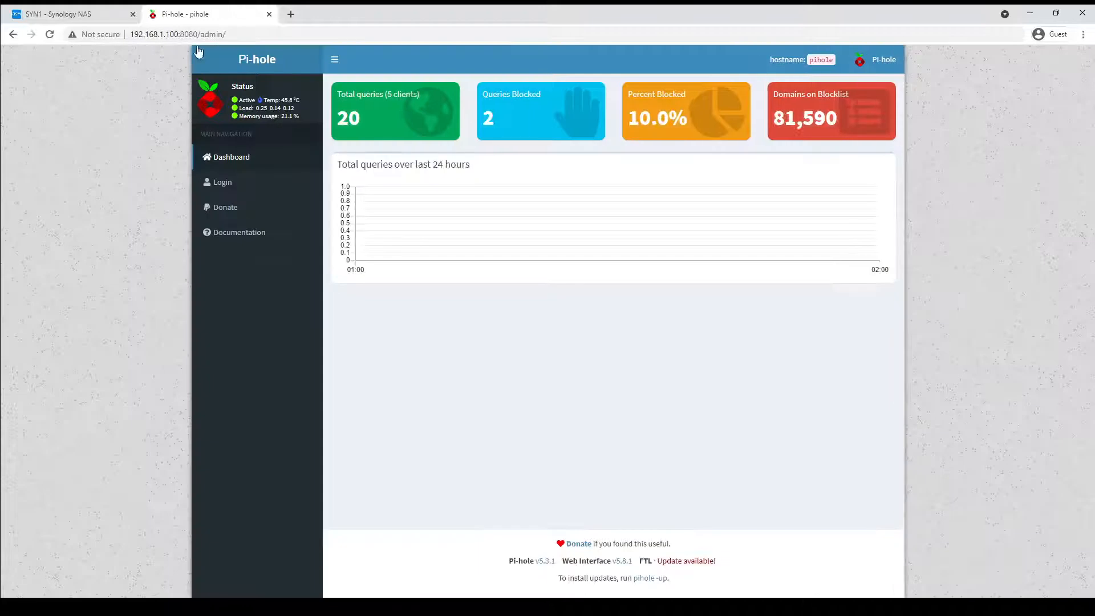
Log in to the Pi-hole admin interface with the web admin password.
left_click(223, 184)
type("****")
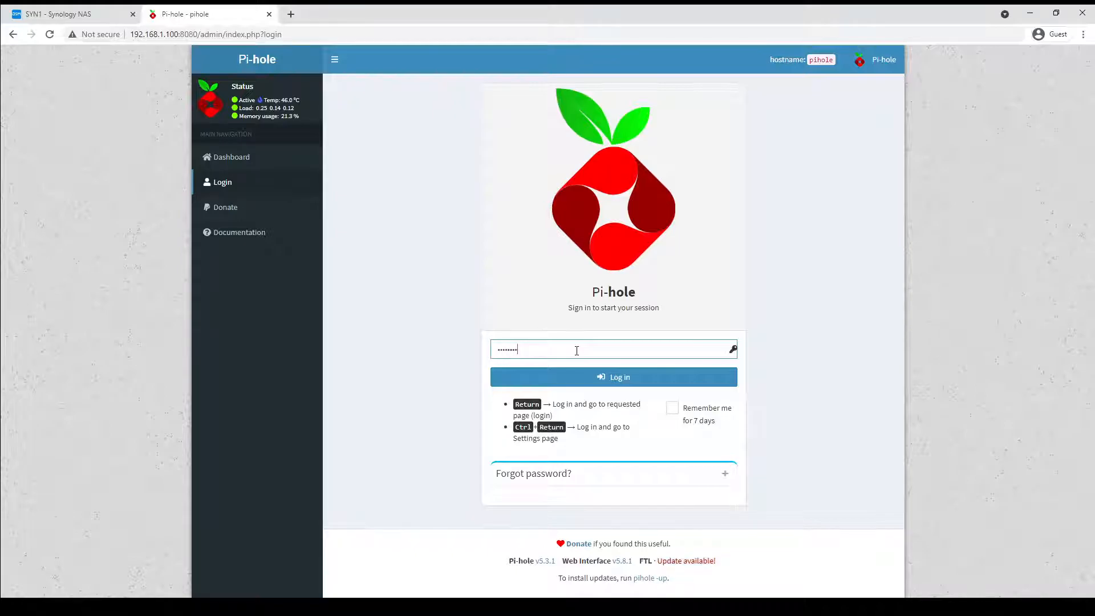
key("Return")
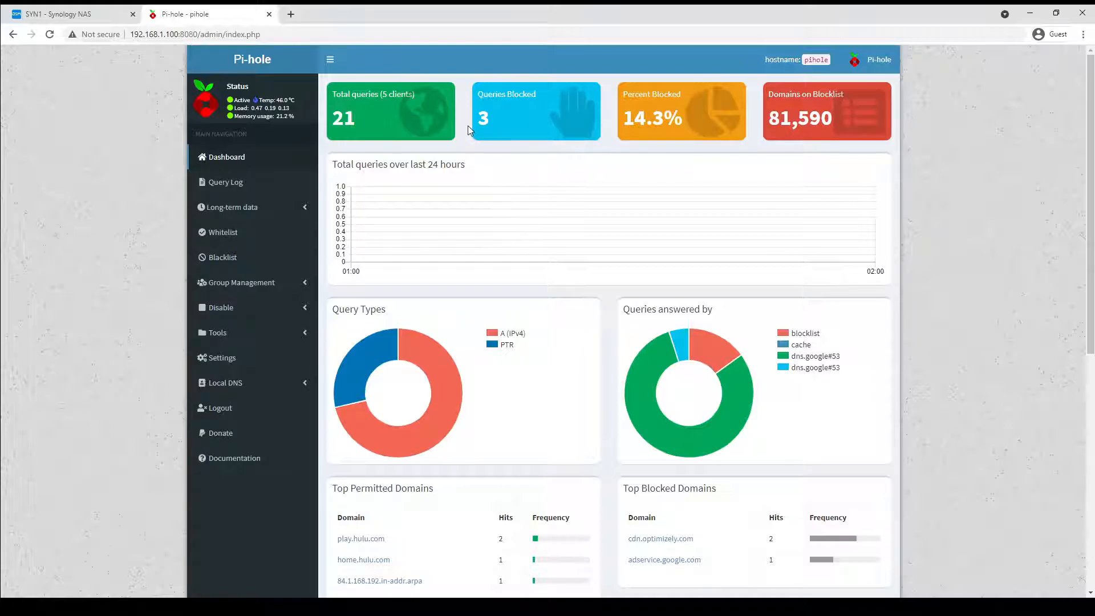
Open the DHCP settings, enable the DHCP server and set the range start to 192.168.1.55.
left_click(222, 358)
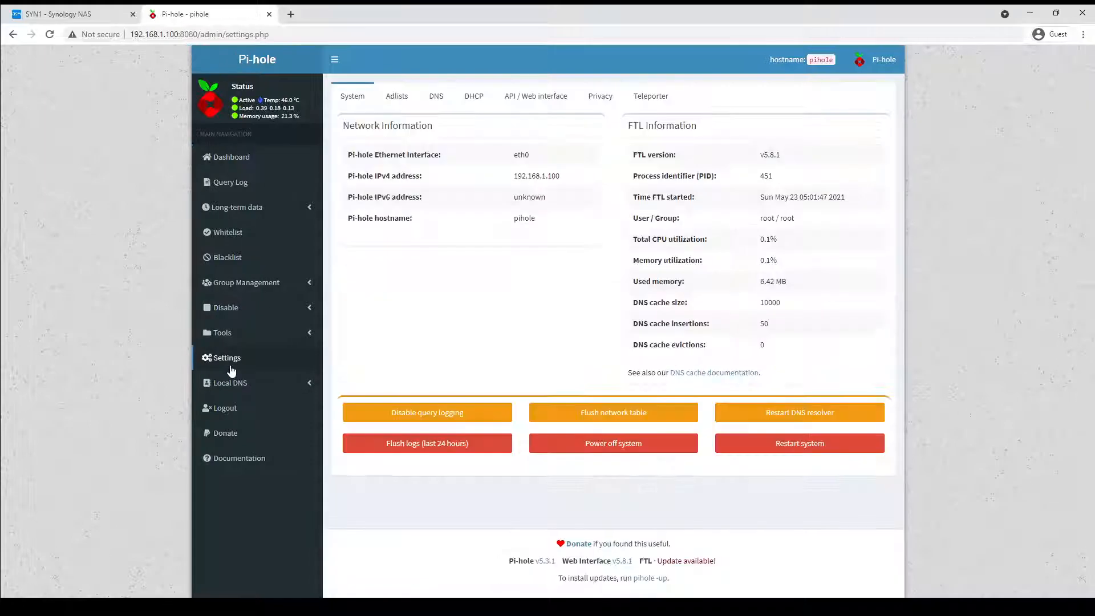
left_click(475, 102)
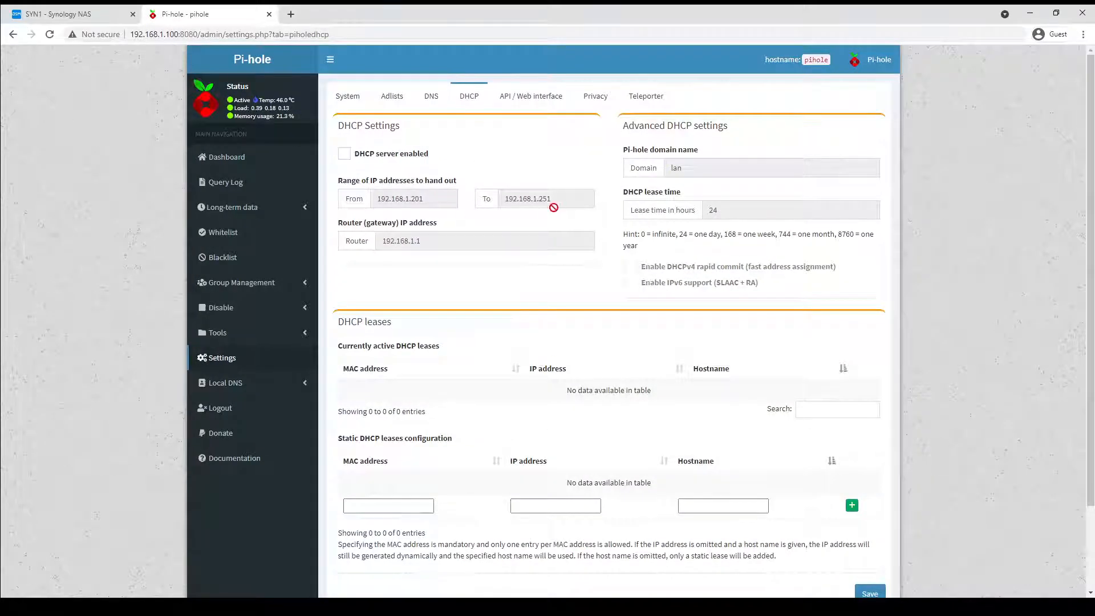
left_click(344, 154)
left_click_drag(425, 227, 412, 231)
type("55")
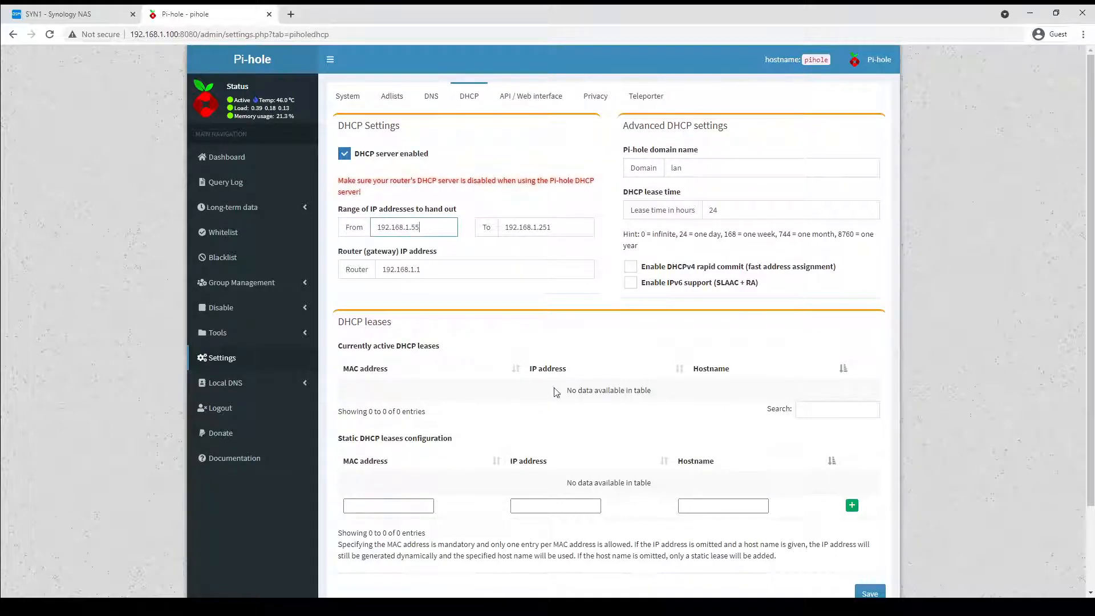
Set the DHCP range end to 192.168.1.99 and the router address to 192.168.1.254, then save.
left_click_drag(553, 228, 539, 232)
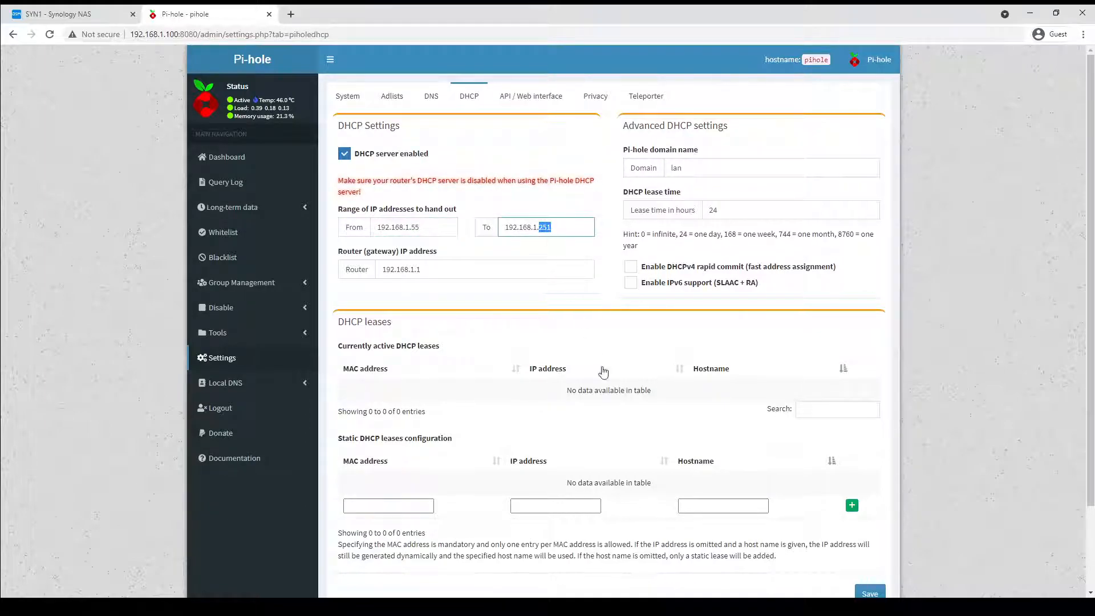
left_click_drag(422, 270, 415, 270)
type("254")
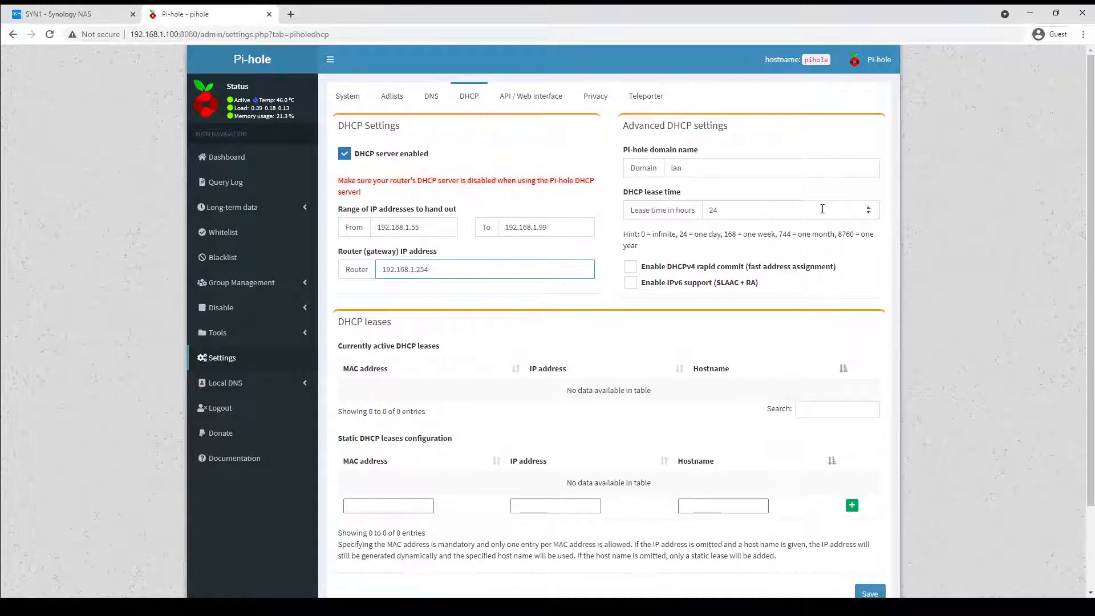
scroll(499, 325, "down", 2)
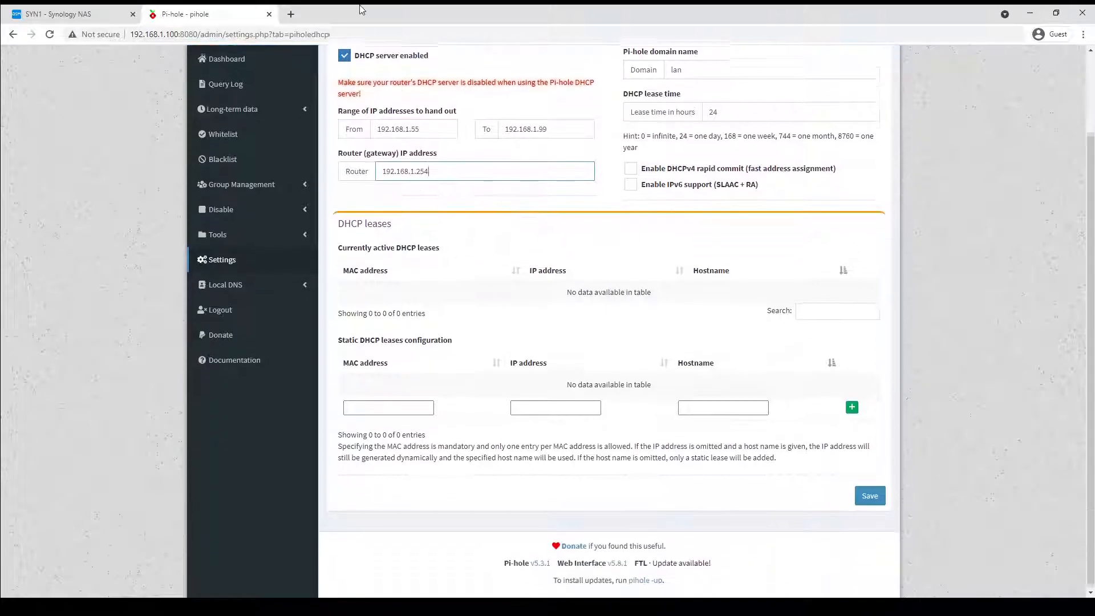
left_click(869, 492)
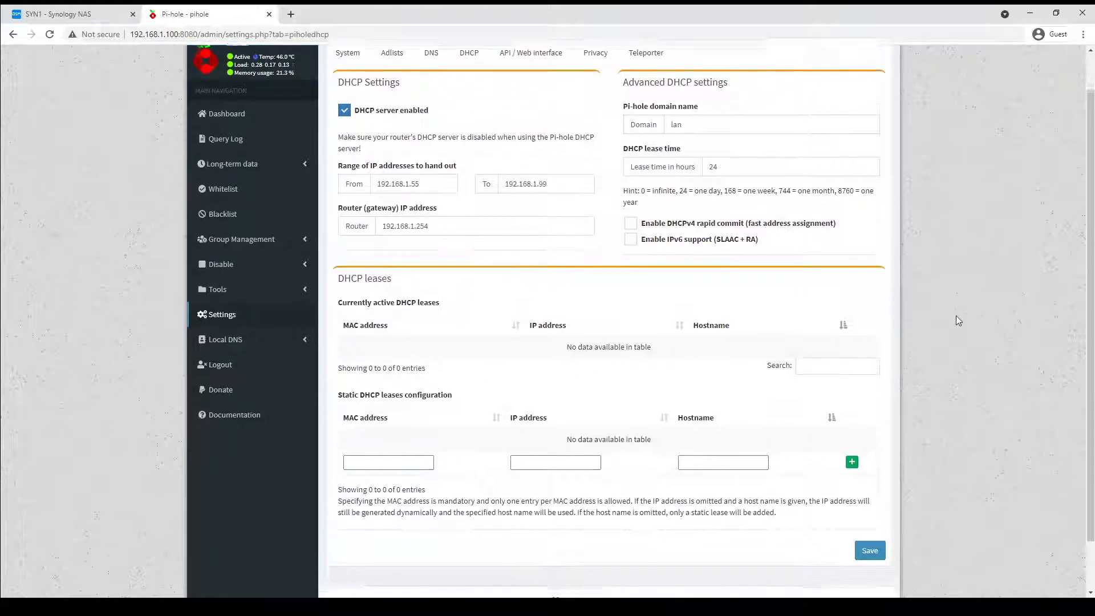
Check the DNS settings and the currently active DHCP leases.
scroll(955, 316, "down", 1)
scroll(576, 203, "up", 1)
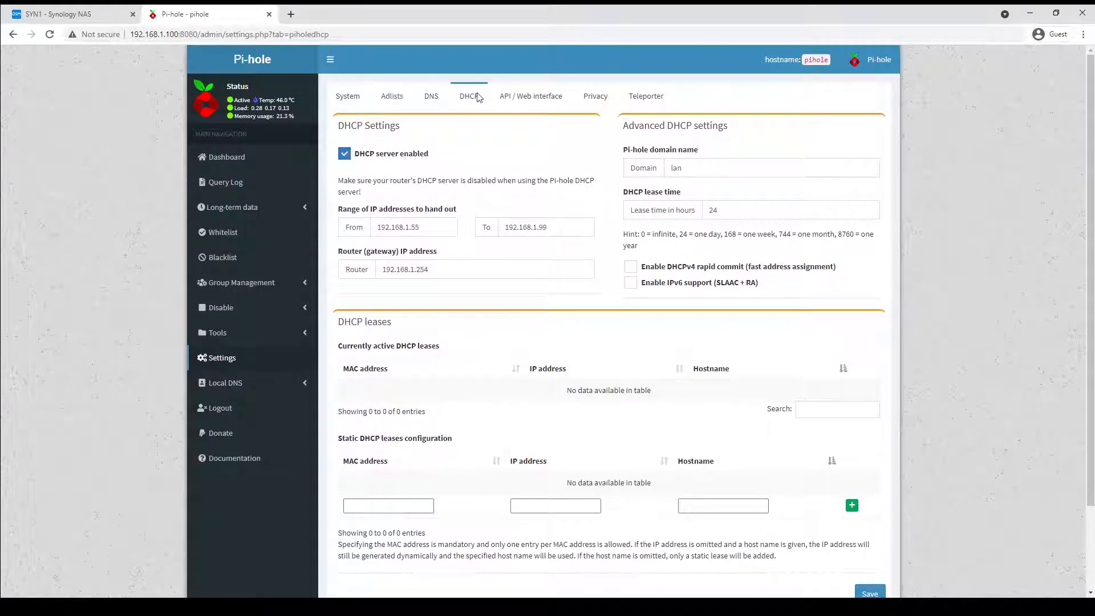
left_click(436, 97)
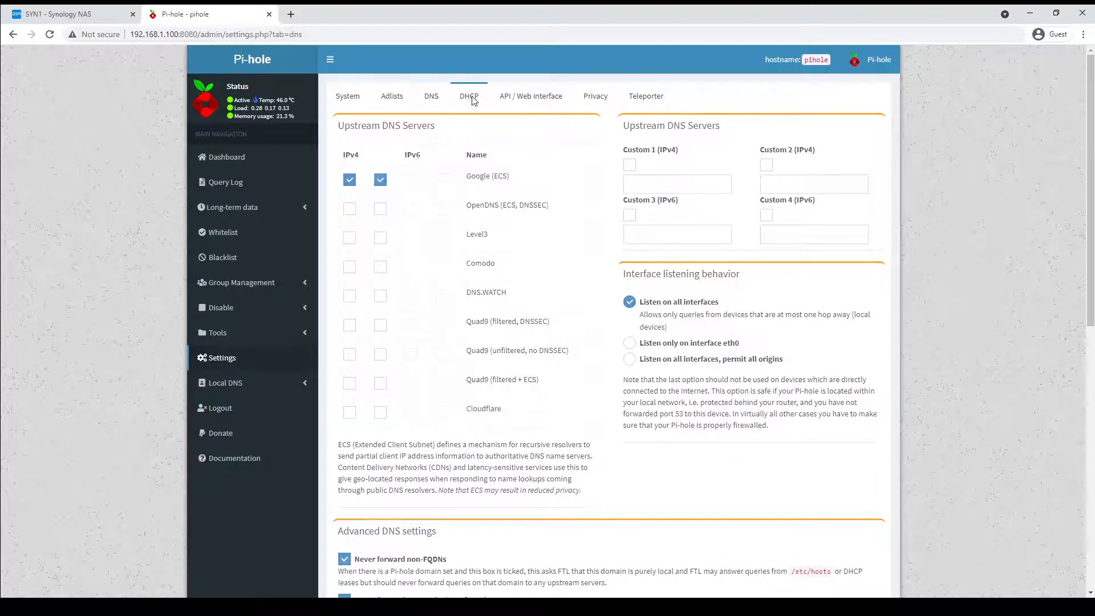
left_click(467, 96)
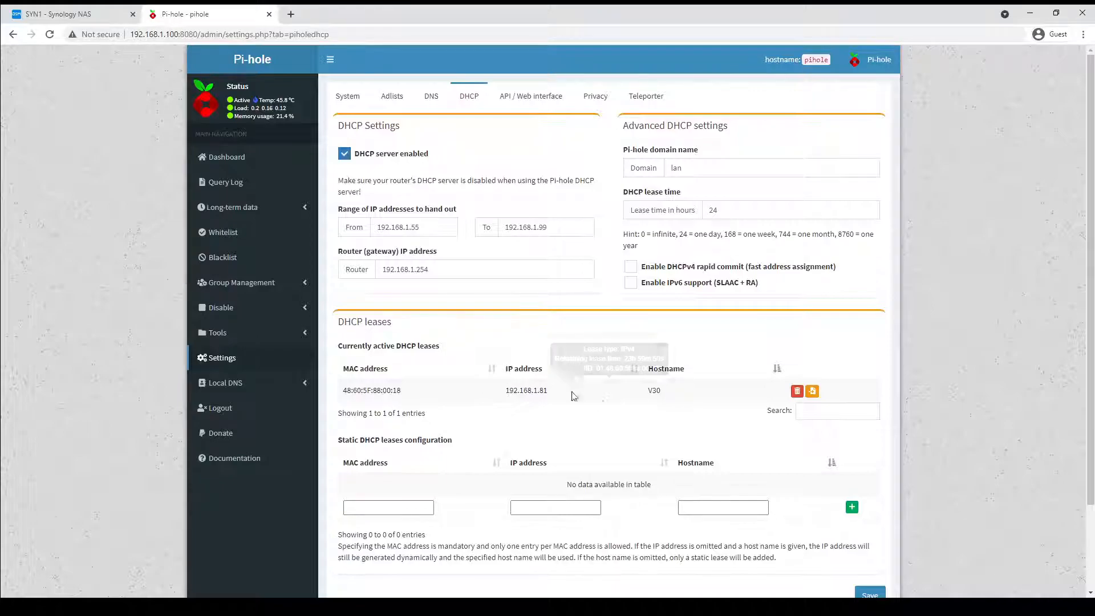
mouse_move(447, 393)
Open the dashboard and review the query statistics and top domains.
left_click(235, 158)
scroll(448, 382, "down", 5)
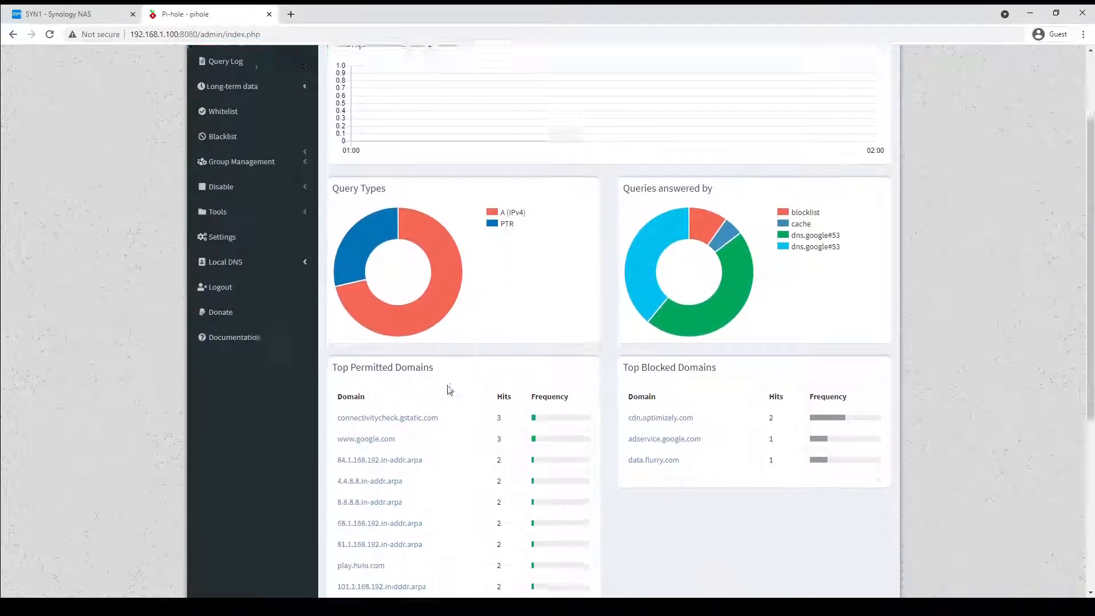
scroll(444, 351, "down", 1)
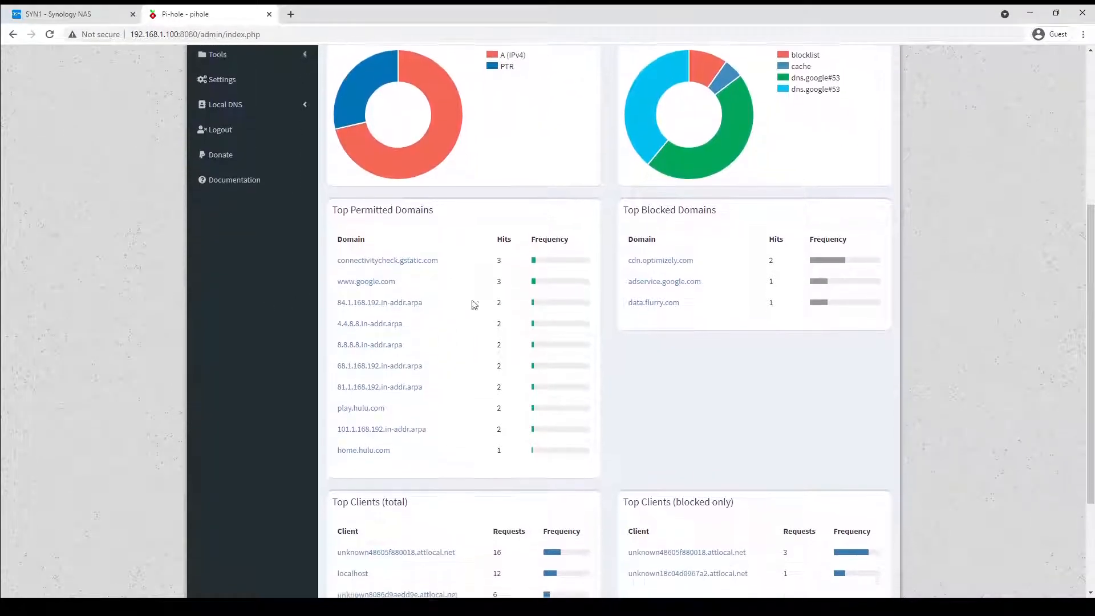
Scroll through the dashboard to review the top domains and top clients tables.
scroll(433, 507, "down", 2)
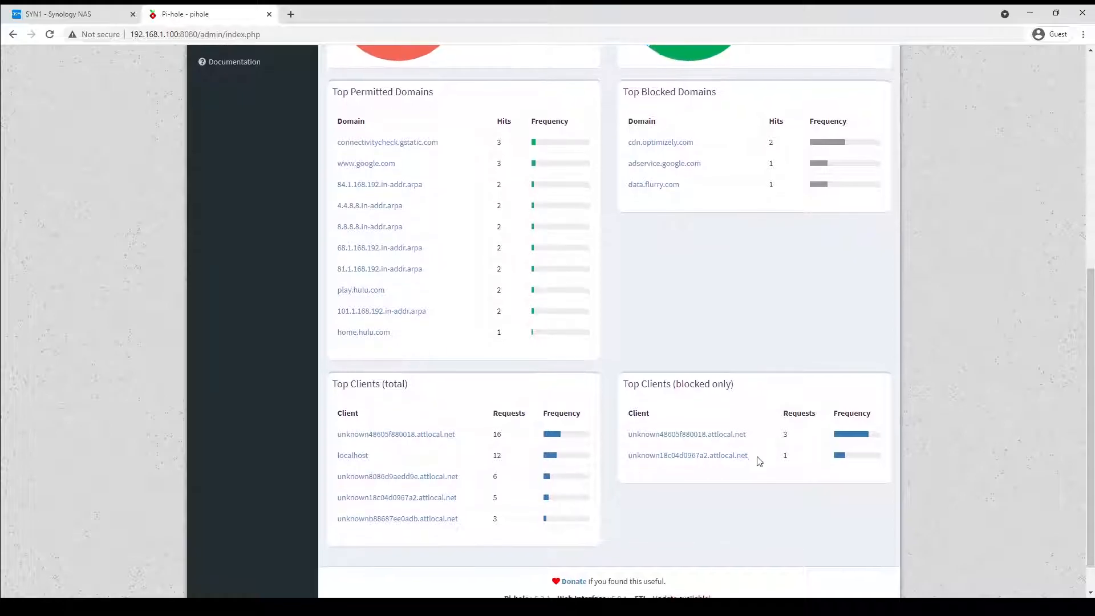
scroll(670, 423, "up", 2)
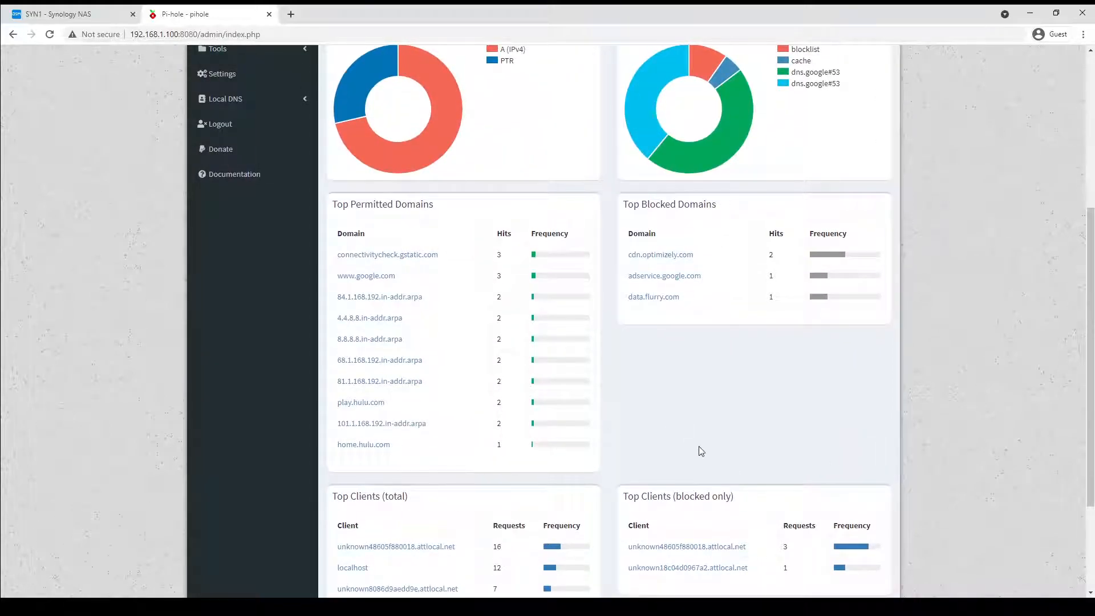
scroll(701, 451, "up", 5)
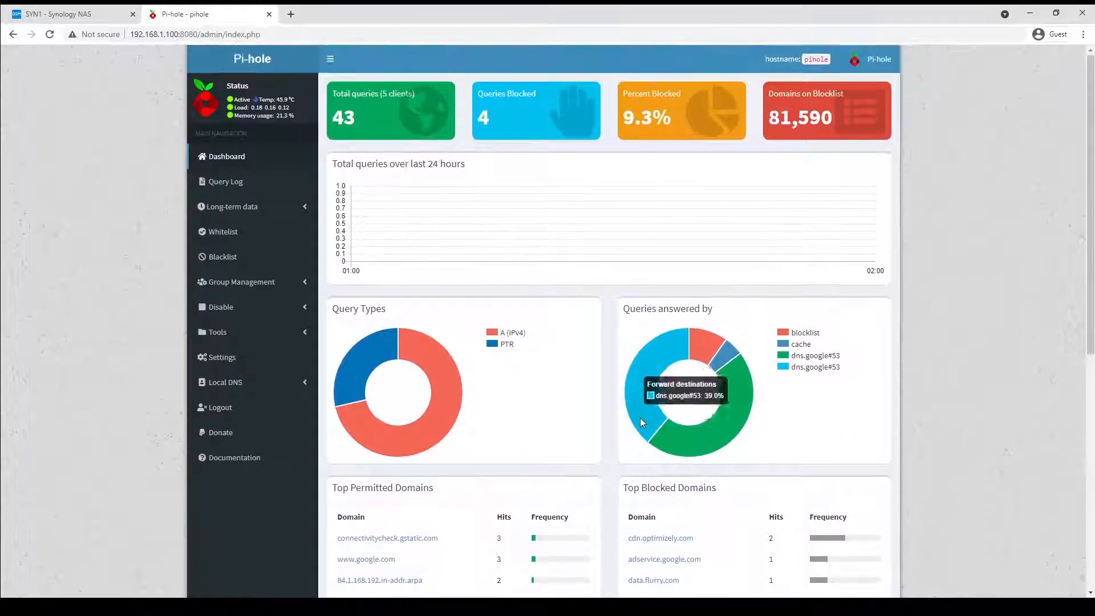
Export the pihole container's settings to a new EXPORT folder inside the docker share on the NAS.
left_click(72, 17)
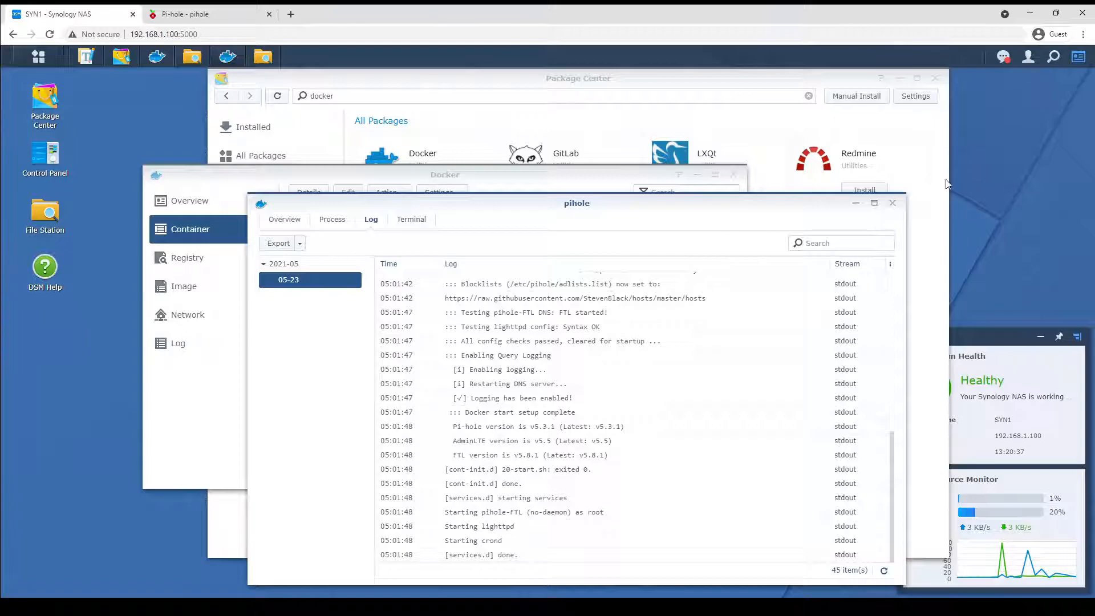
left_click(892, 204)
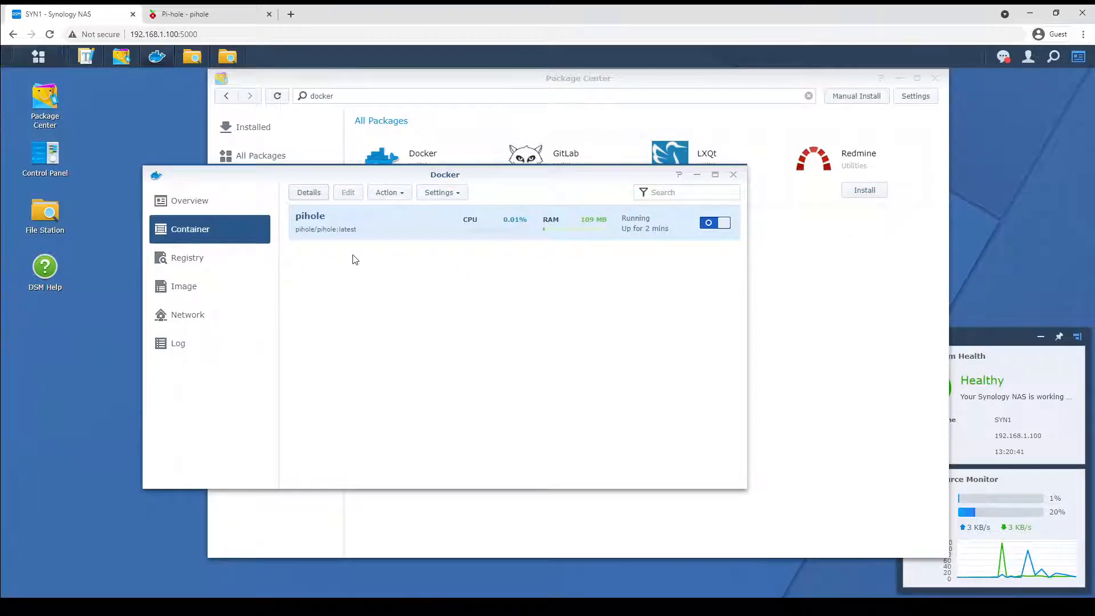
left_click(443, 194)
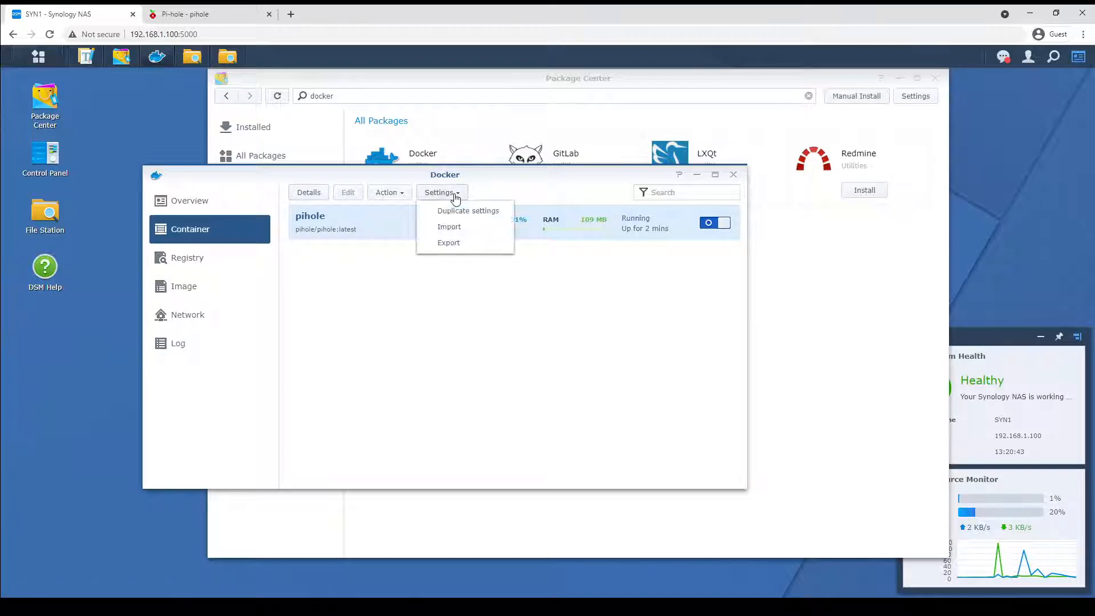
left_click(448, 244)
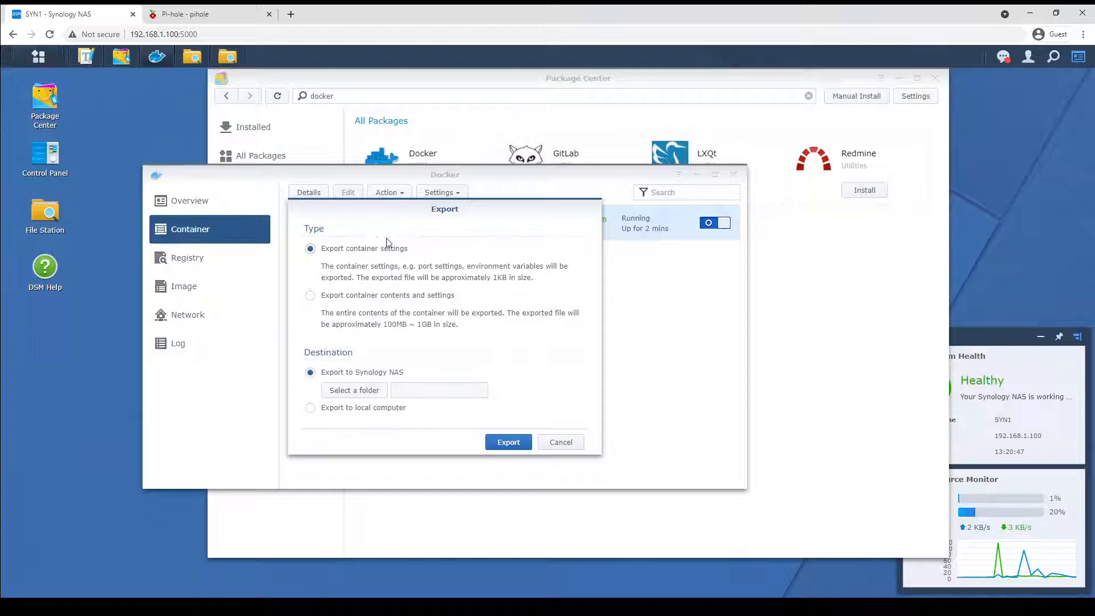
left_click(351, 388)
left_click(333, 250)
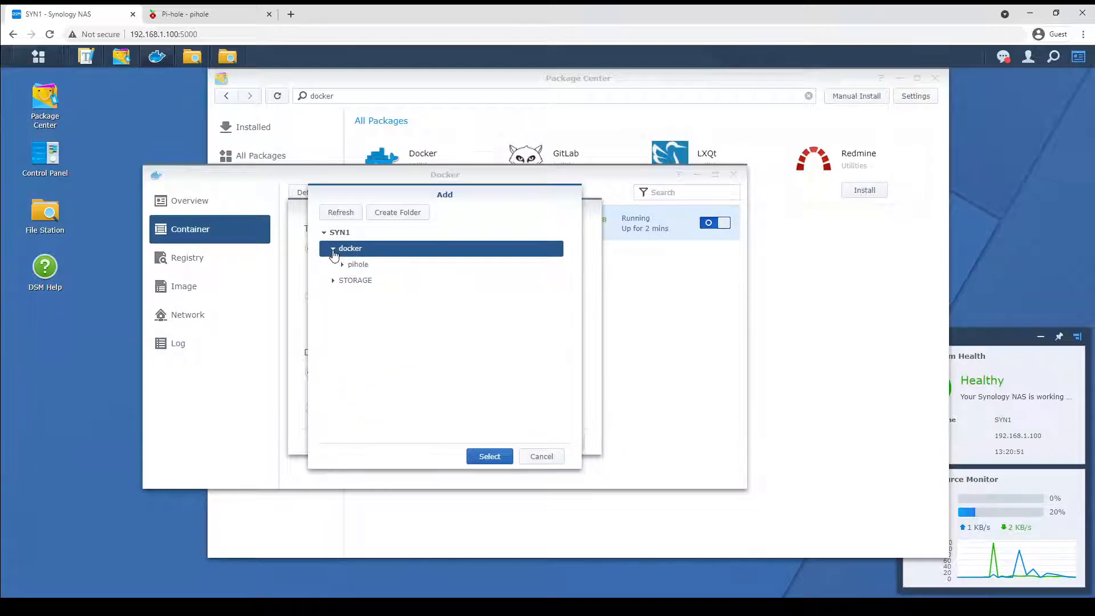
left_click(377, 214)
type("EXPORT")
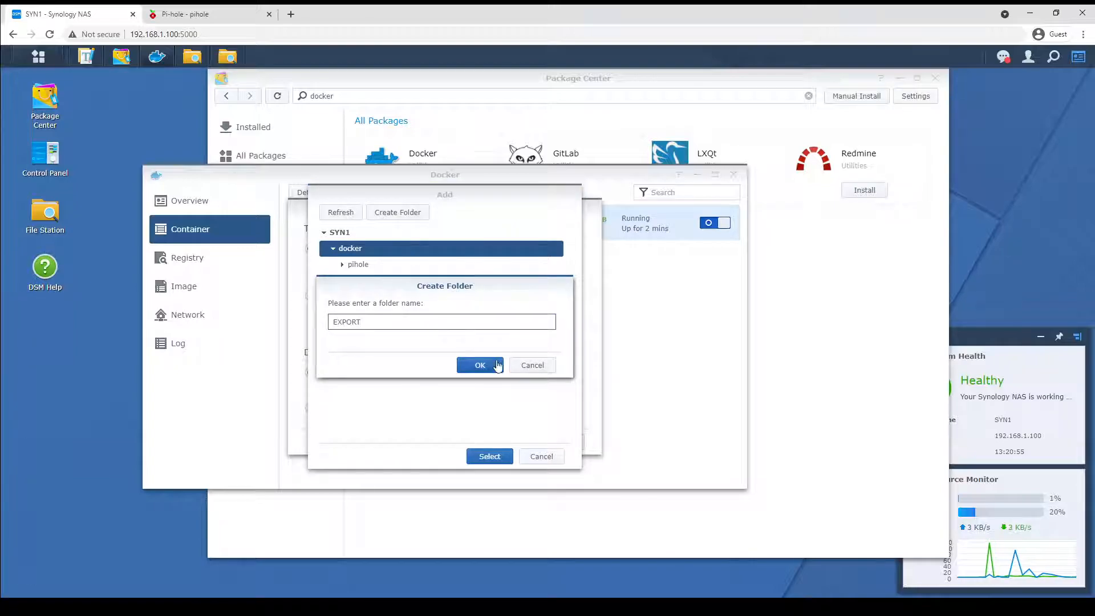
left_click(480, 365)
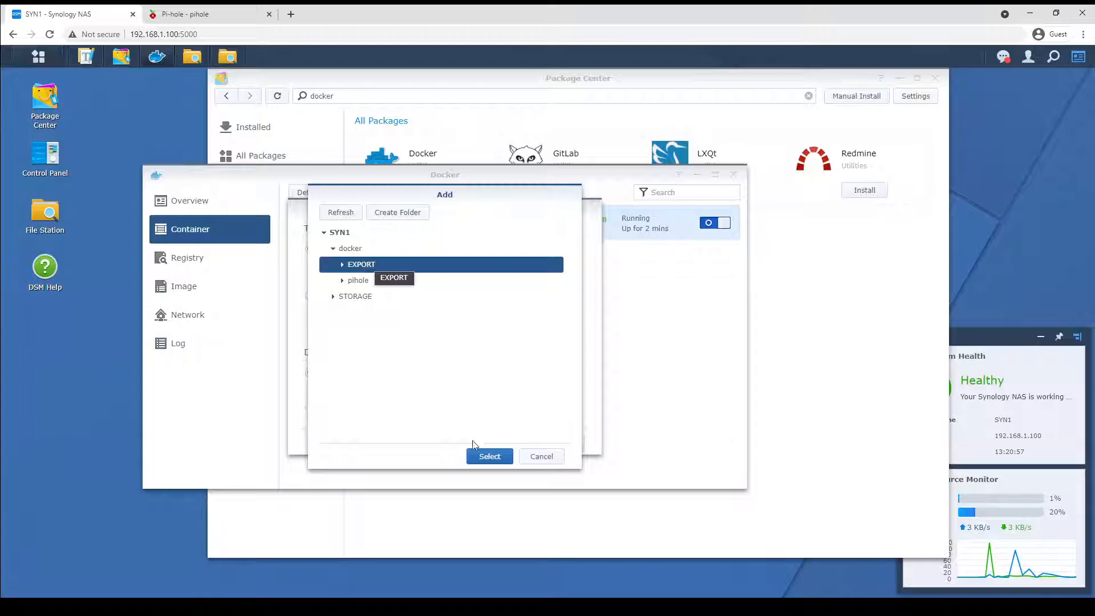
left_click(490, 457)
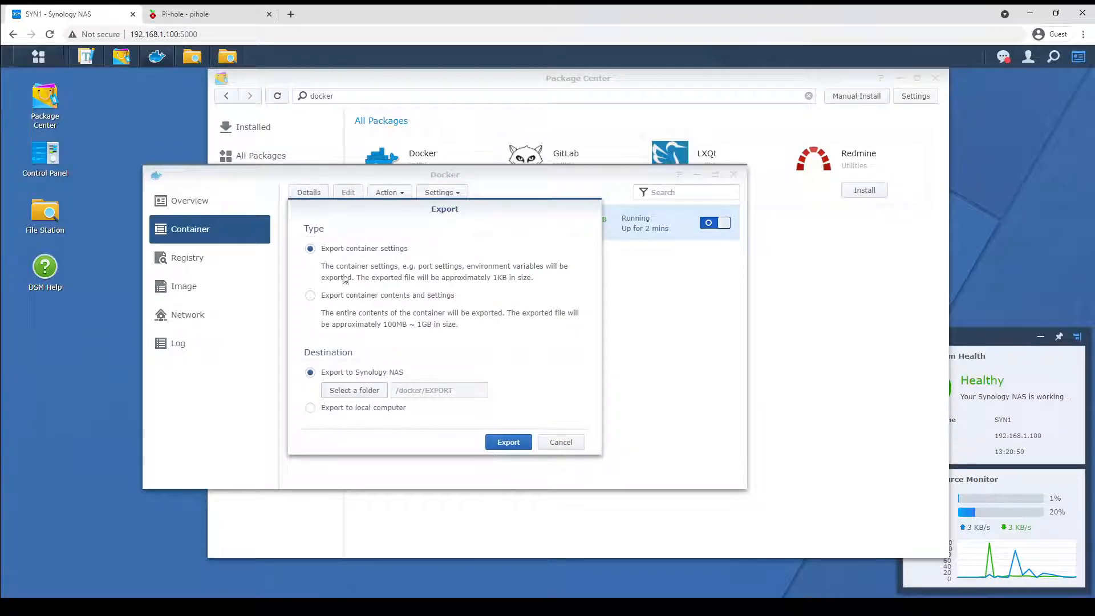
left_click(518, 445)
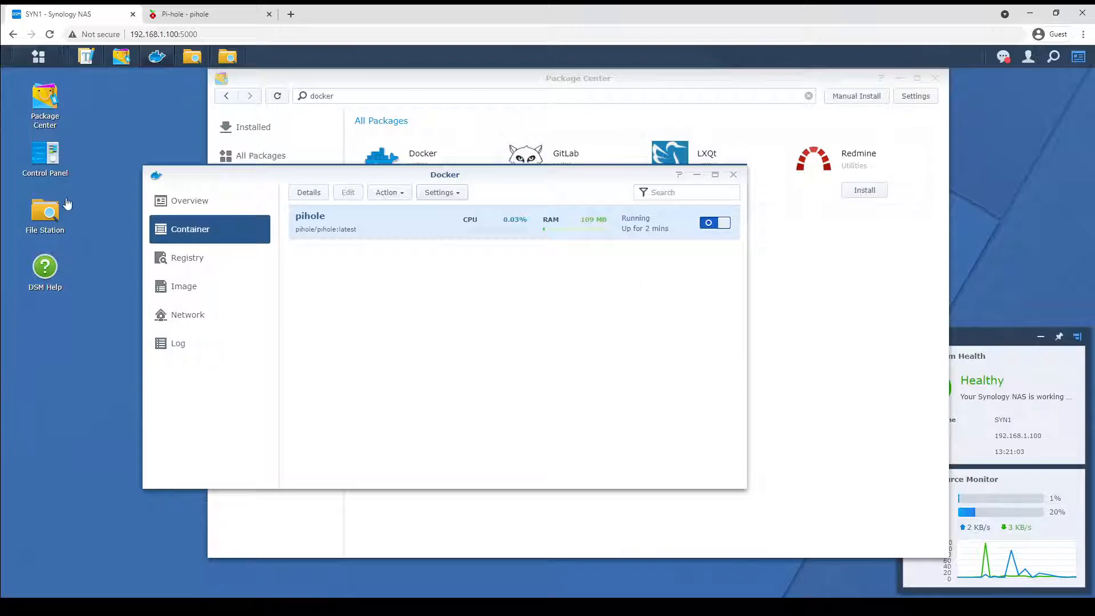
Open the exported pihole.syno.json from the docker EXPORT folder in Text Editor.
left_click(46, 213)
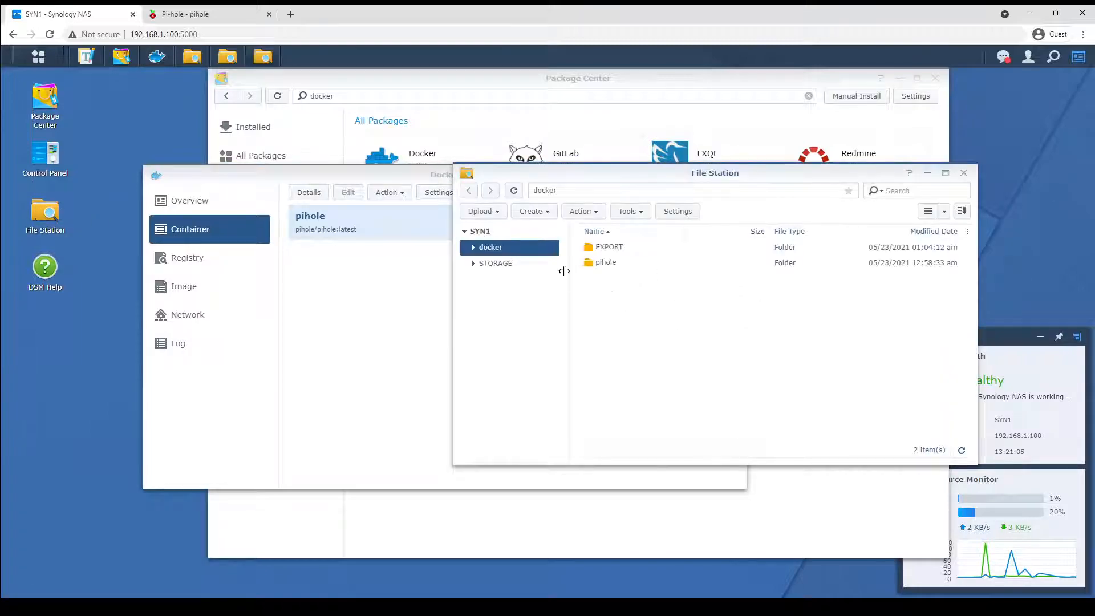
double_click(600, 250)
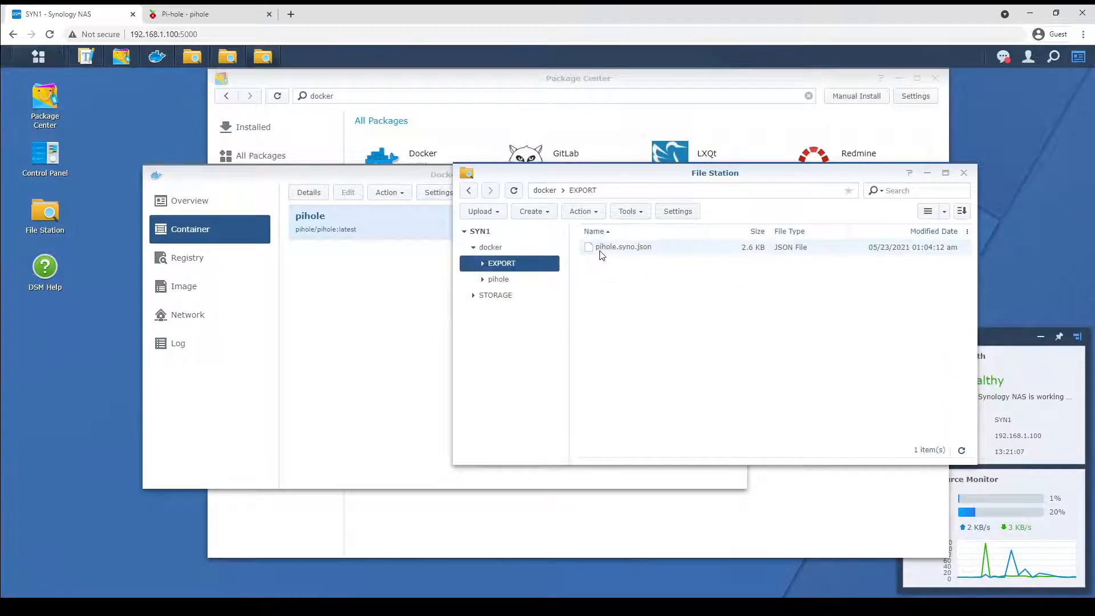
right_click(626, 254)
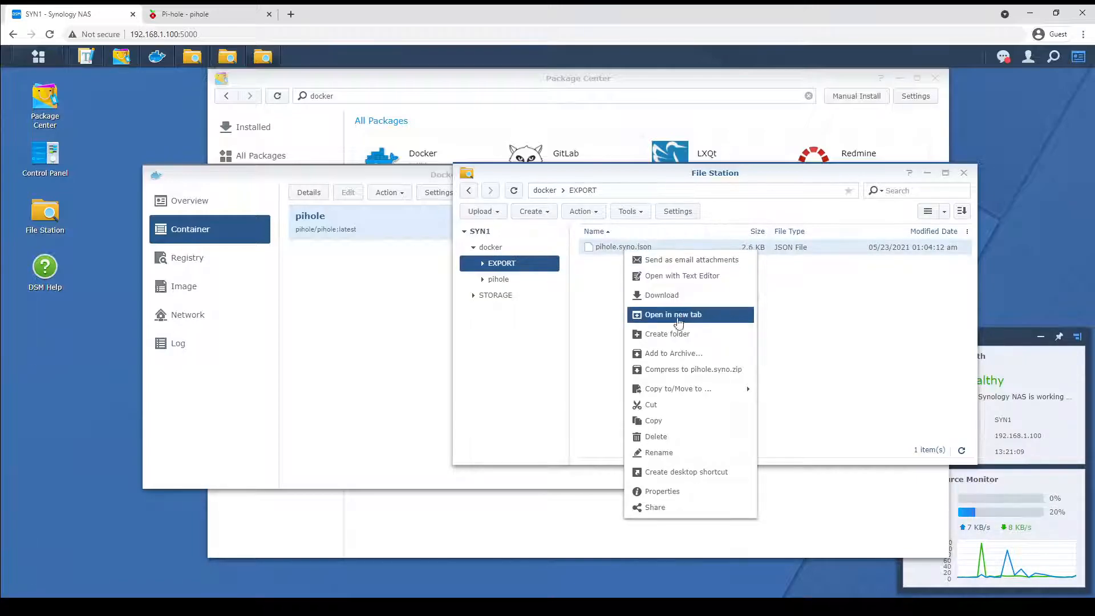
left_click(675, 277)
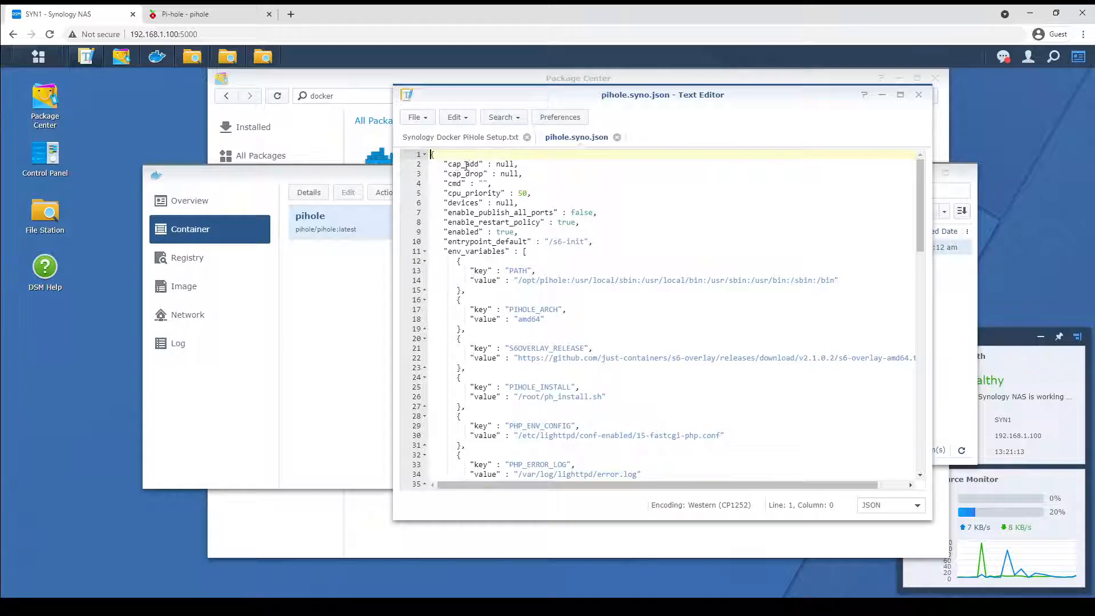
Scroll through the JSON to examine the environment variables and web password entry, then close the editor.
left_click_drag(920, 182, 763, 246)
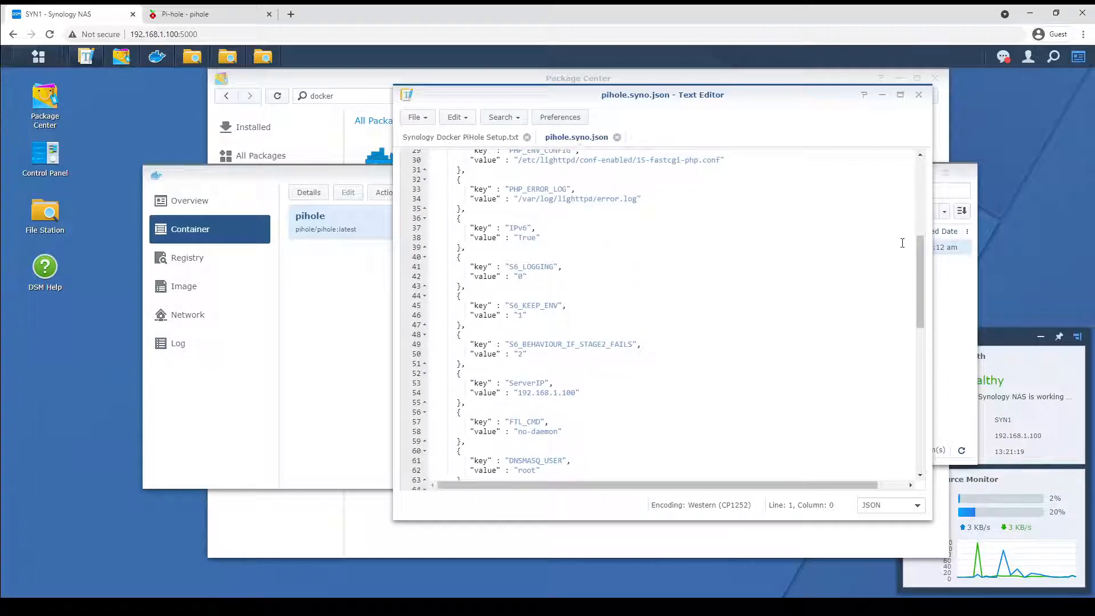
left_click_drag(918, 251, 916, 339)
left_click_drag(524, 251, 558, 252)
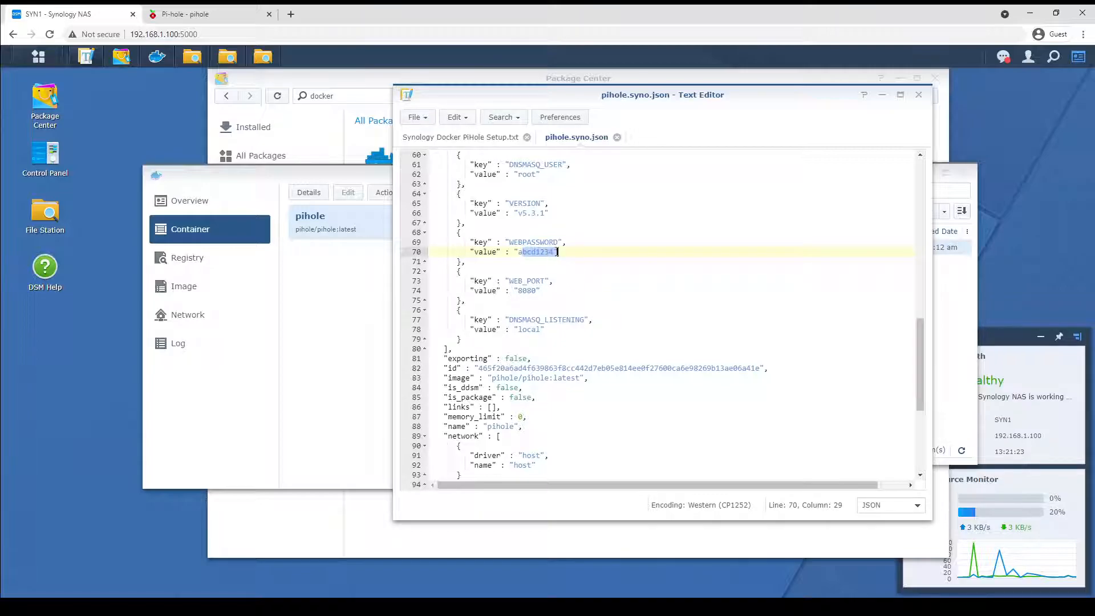
left_click(524, 252)
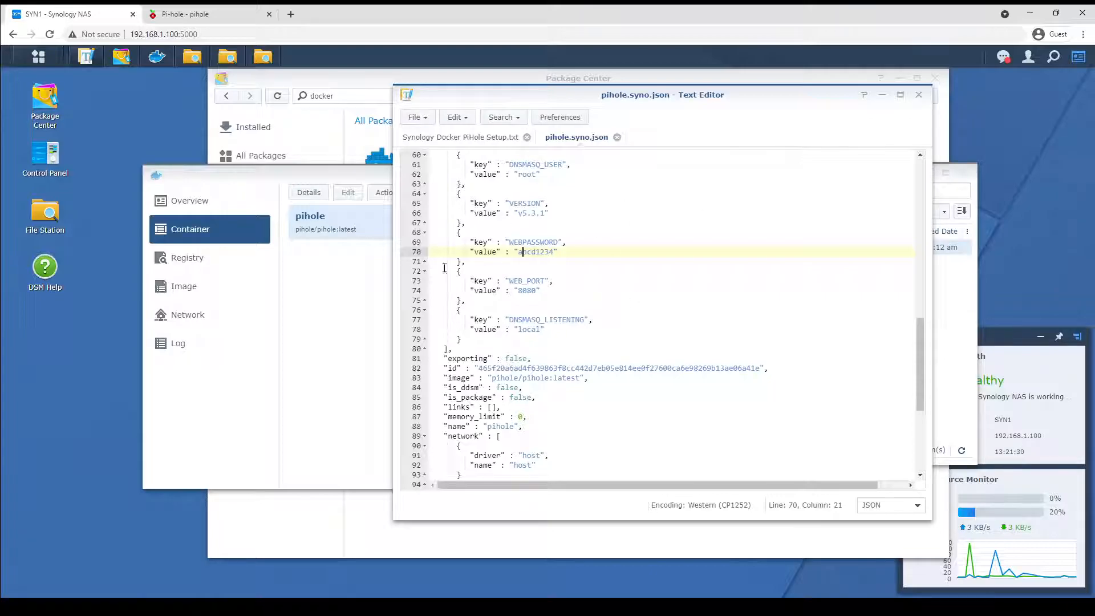
left_click_drag(557, 251, 517, 253)
left_click(883, 95)
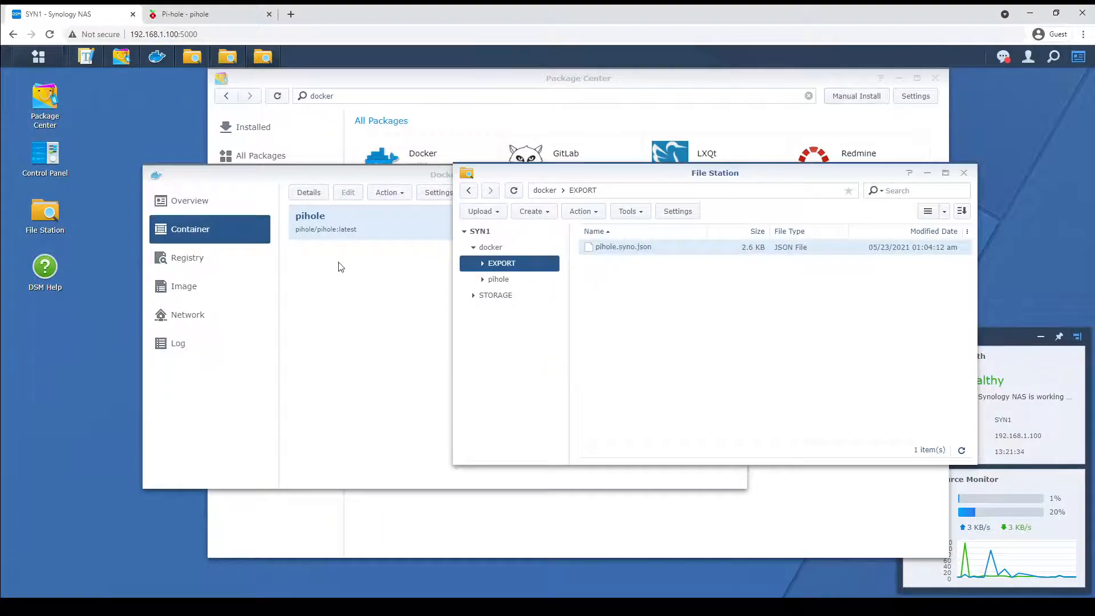
Stop the pihole container and delete it.
left_click(360, 231)
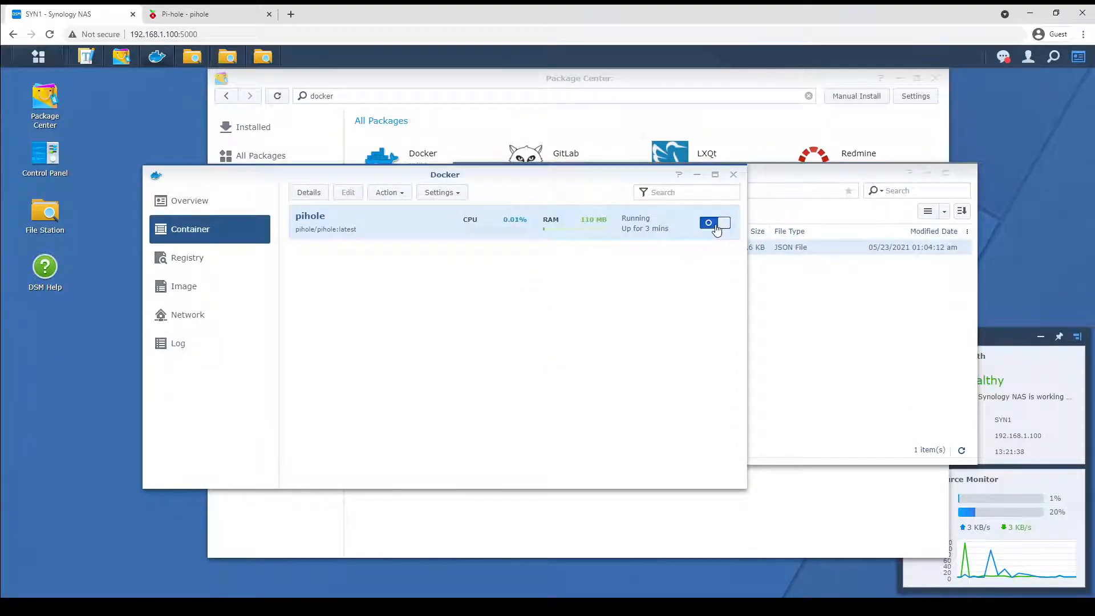
left_click(716, 227)
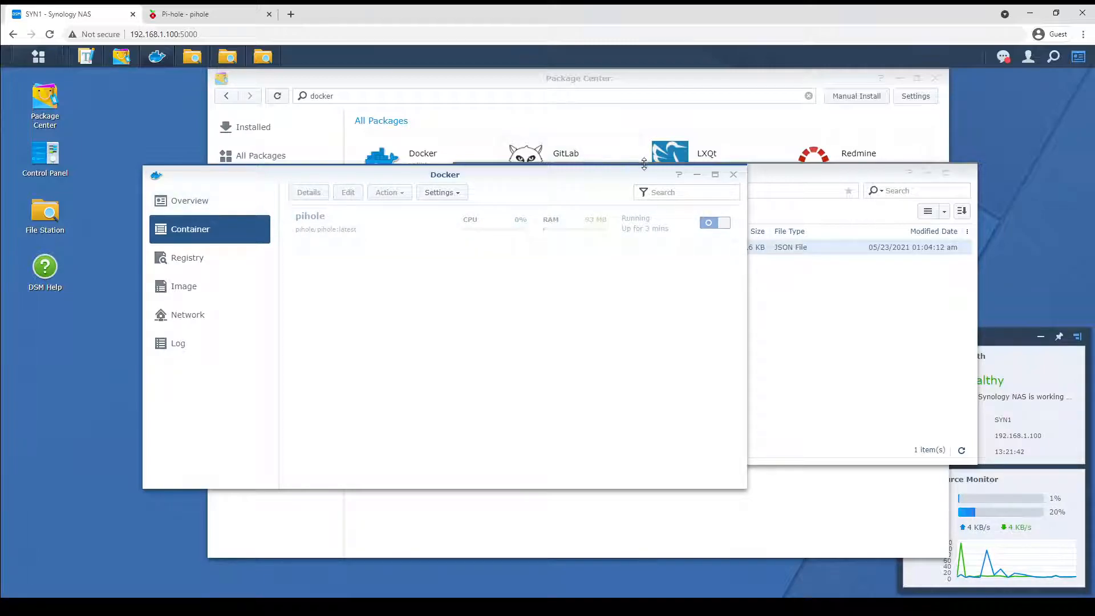
left_click_drag(470, 178, 478, 211)
right_click(478, 254)
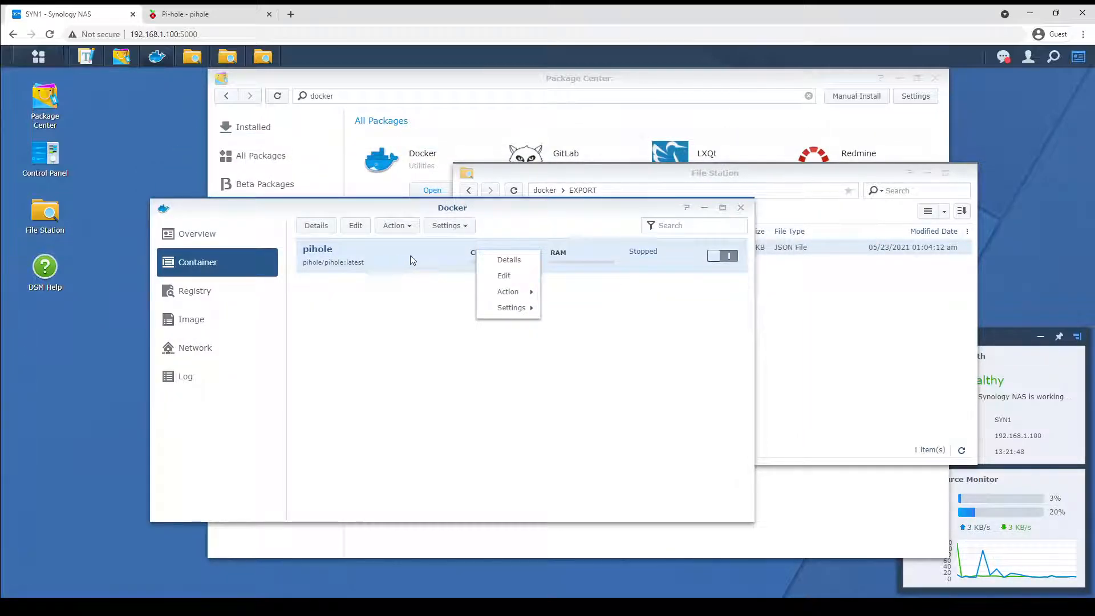
mouse_move(519, 293)
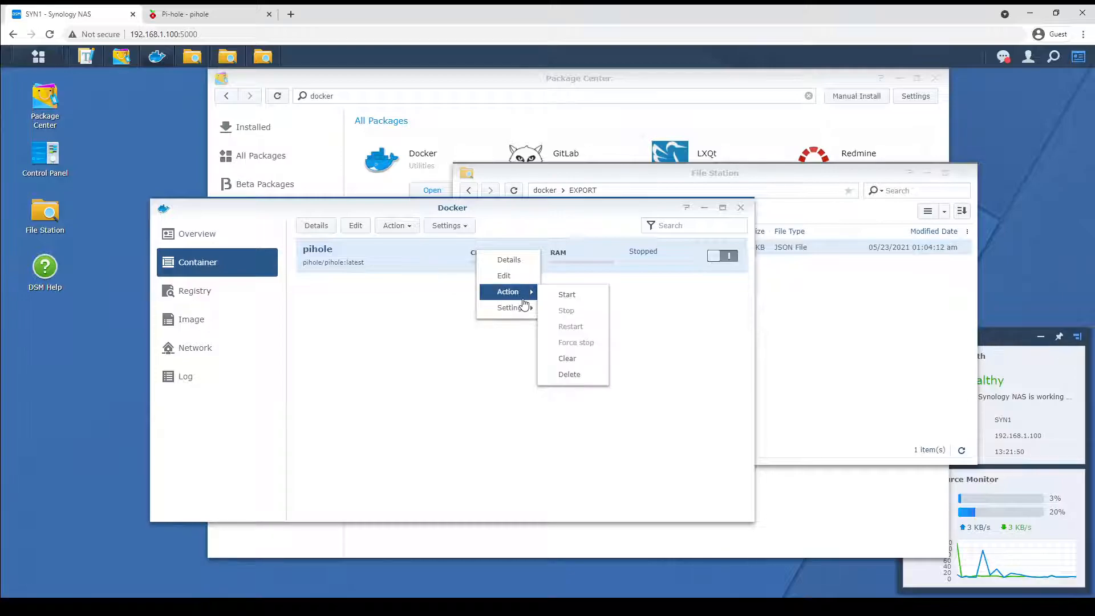
left_click(569, 374)
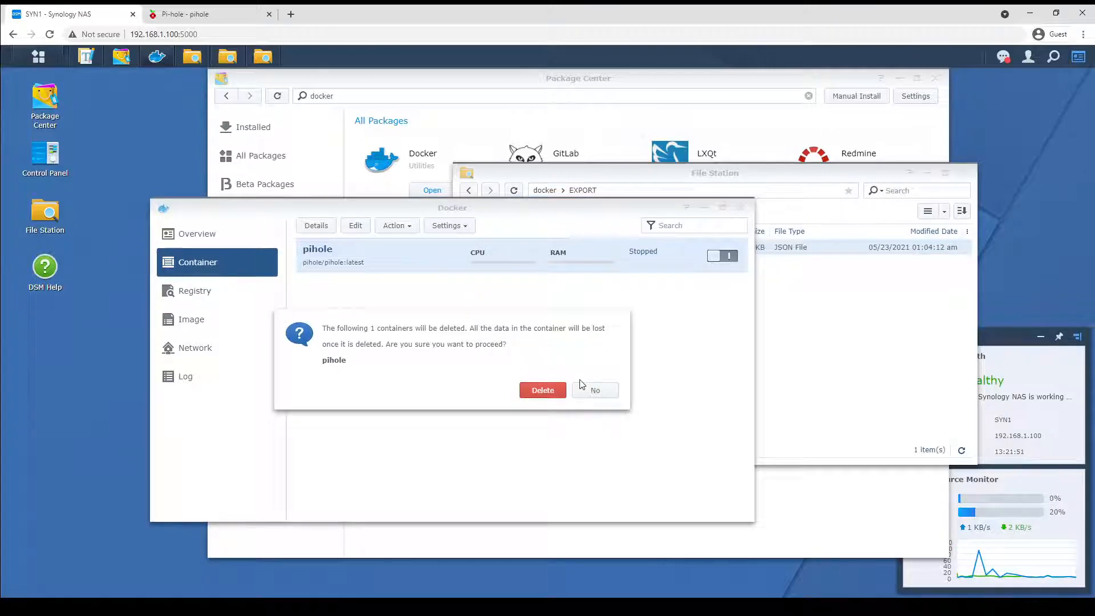
left_click(551, 391)
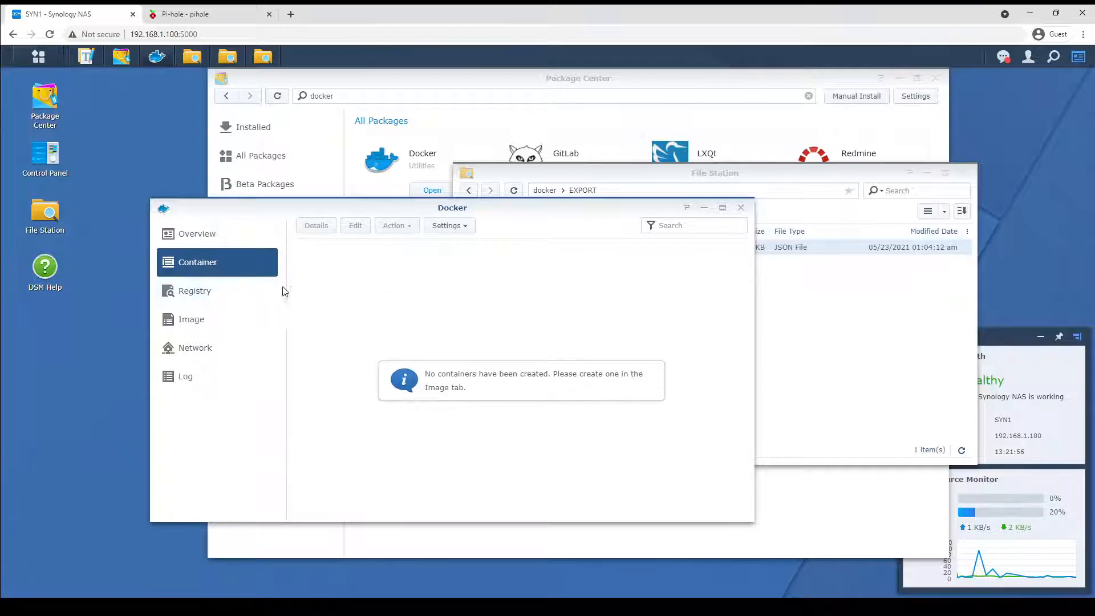
Browse the docker/pihole/etc/pihole folder to examine the persisted Pi-hole configuration files.
left_click(841, 337)
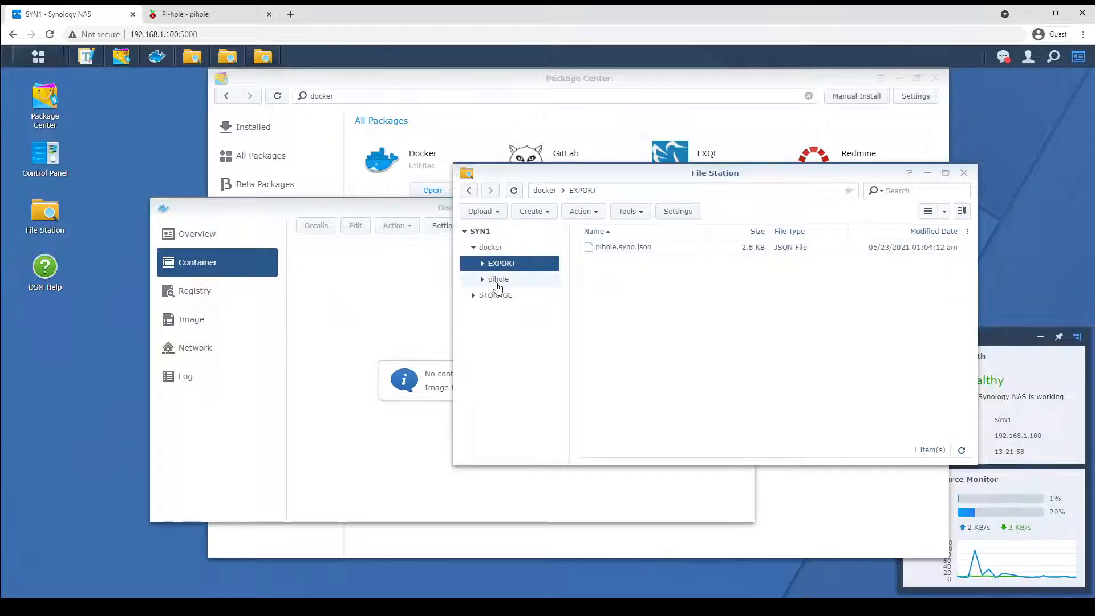
left_click(487, 281)
left_click(484, 280)
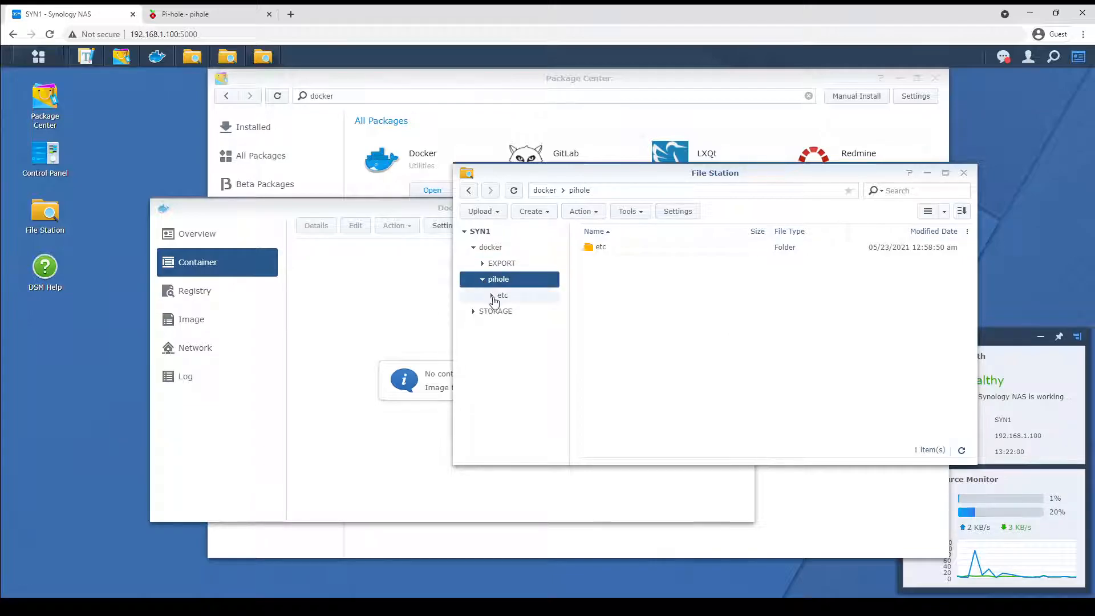
left_click(501, 297)
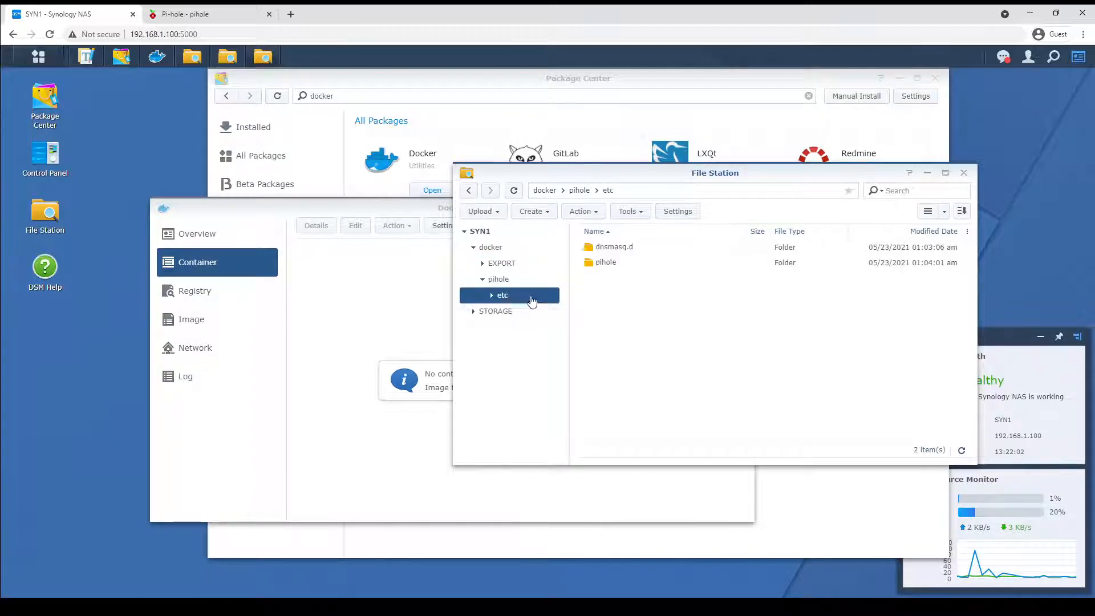
double_click(603, 263)
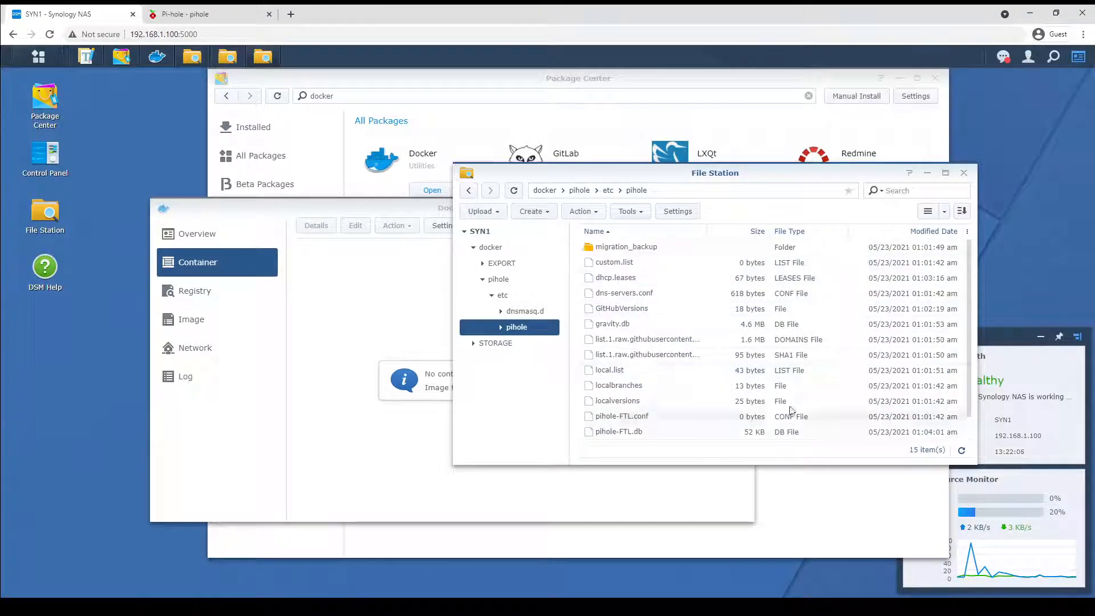
Import the container settings from docker/EXPORT/pihole.syno.json, keeping the container name pihole.
left_click(353, 317)
left_click(455, 226)
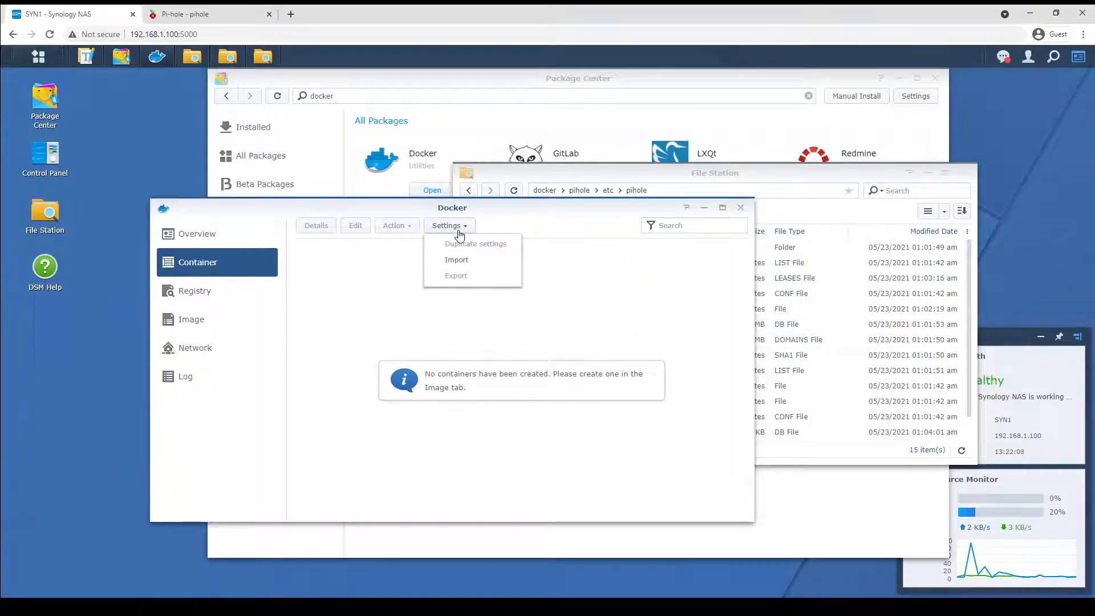
left_click(467, 260)
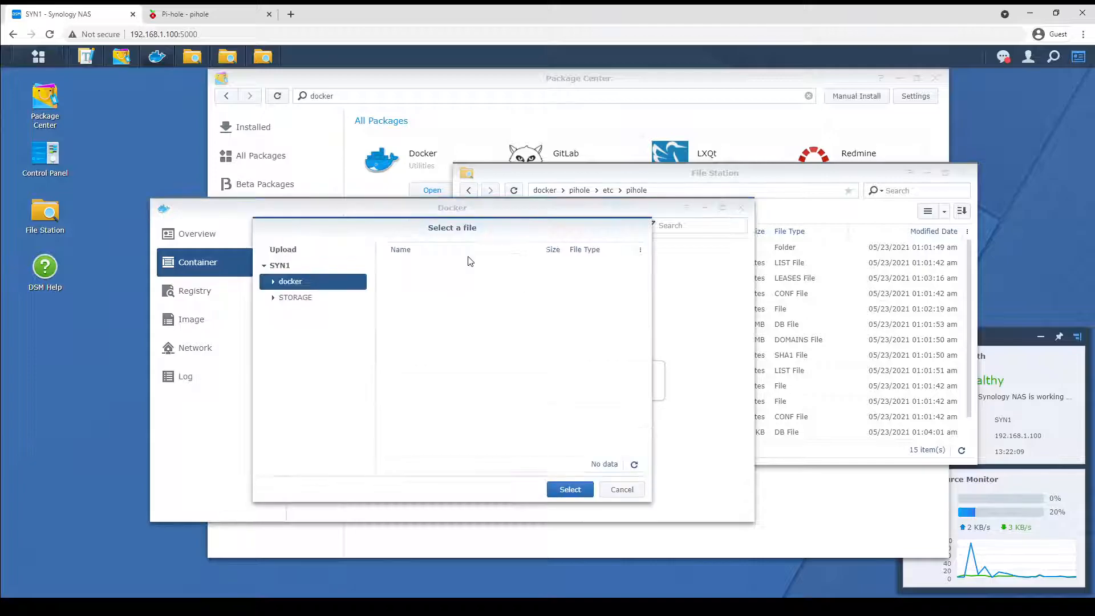
double_click(327, 286)
left_click(310, 299)
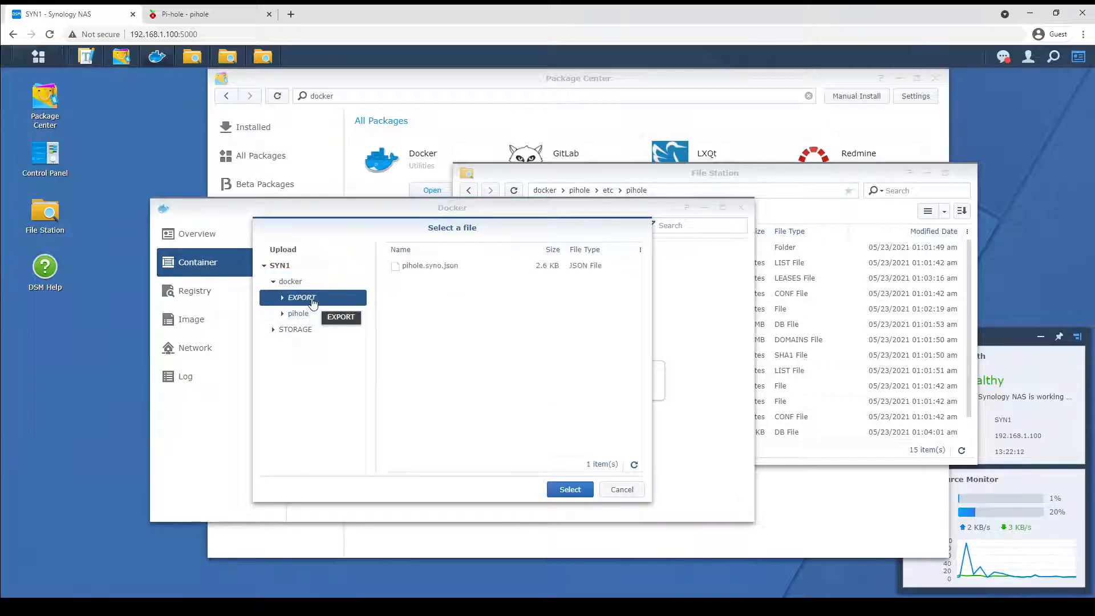
left_click(434, 266)
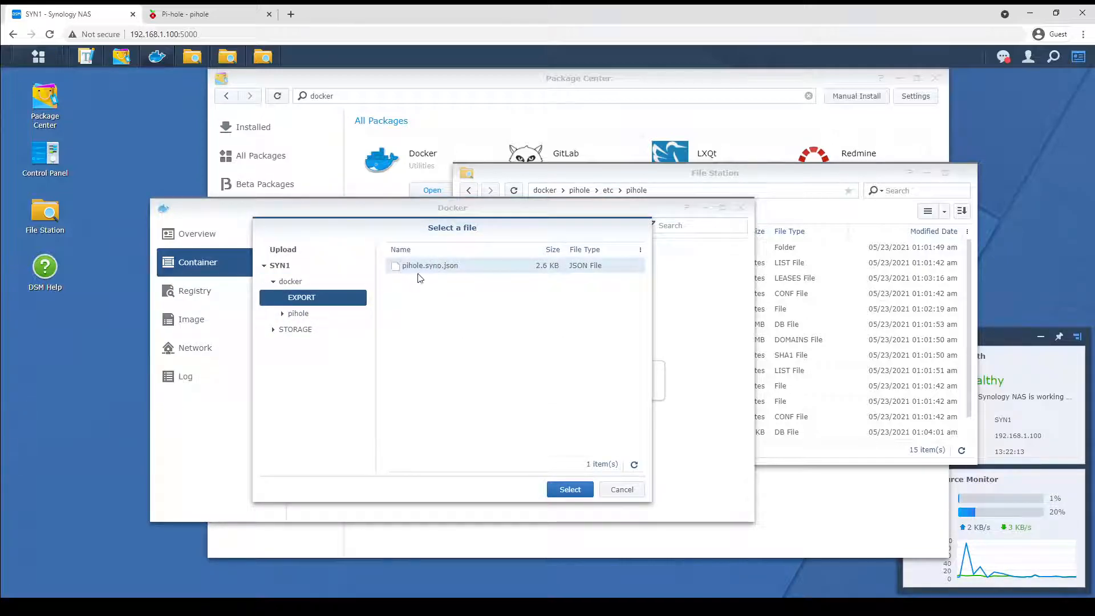
left_click(569, 491)
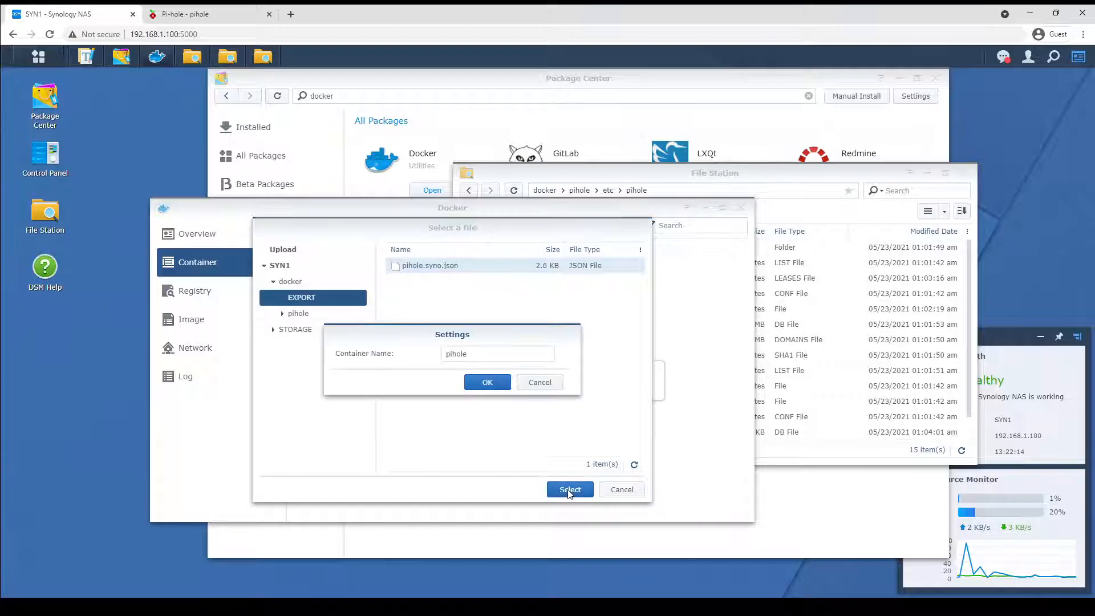
left_click(488, 383)
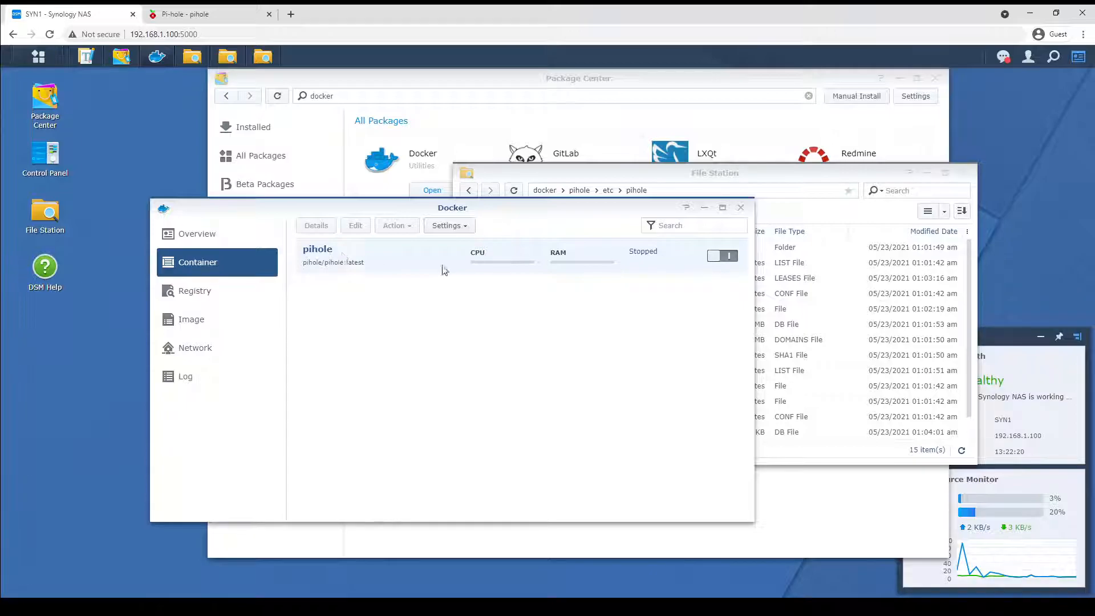
Start the re-imported pihole container.
left_click(828, 280)
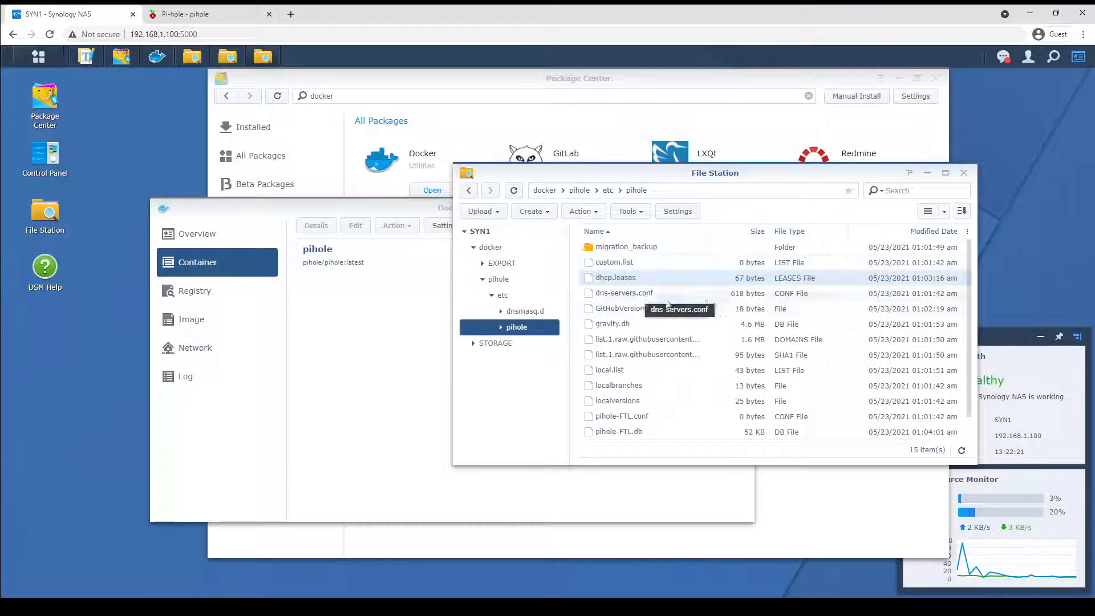
left_click(359, 352)
left_click(713, 255)
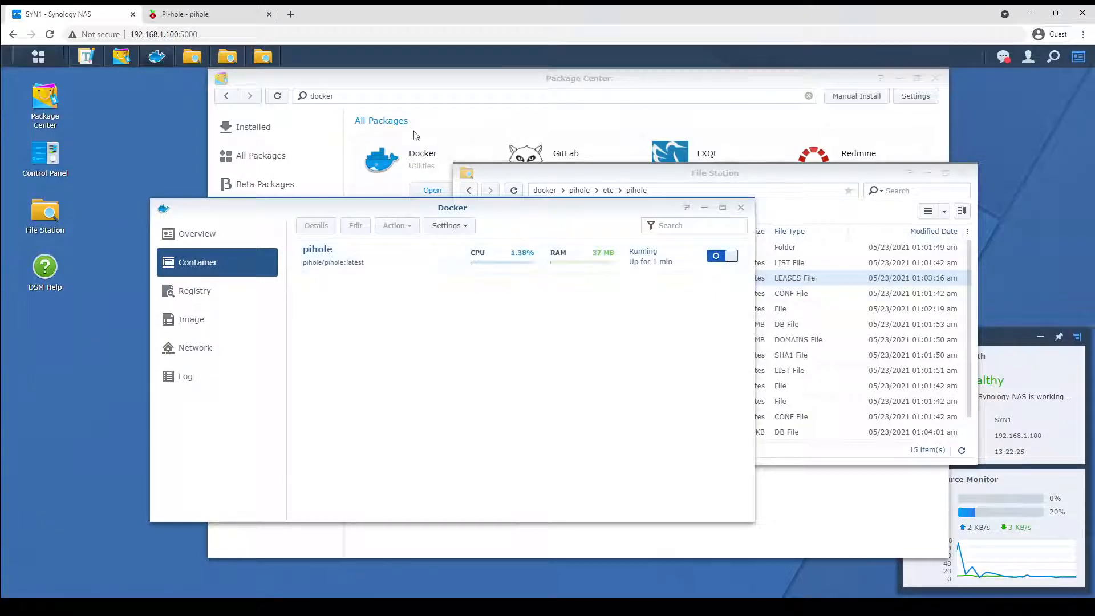
Switch to the Pi-hole browser tab and load the admin page at 192.168.1.100:8080/admin/.
left_click(222, 19)
left_click_drag(199, 34, 284, 39)
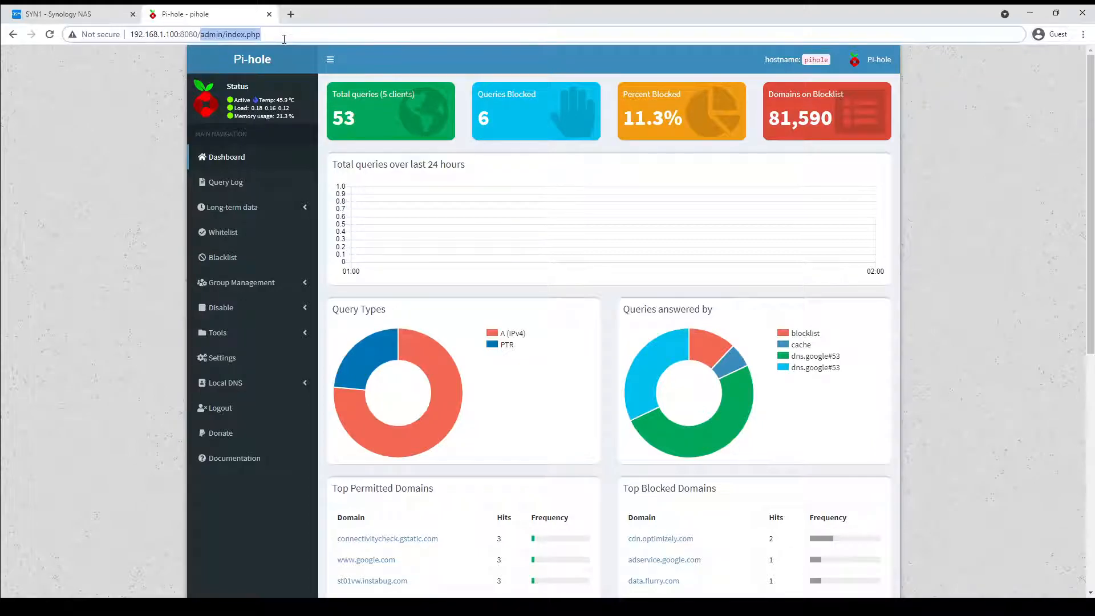
left_click(284, 38)
key("BackSpace")
key("BackSpace")
key("BackSpace")
key("BackSpace")
key("BackSpace")
key("BackSpace")
key("BackSpace")
key("BackSpace")
key("BackSpace")
key("Return")
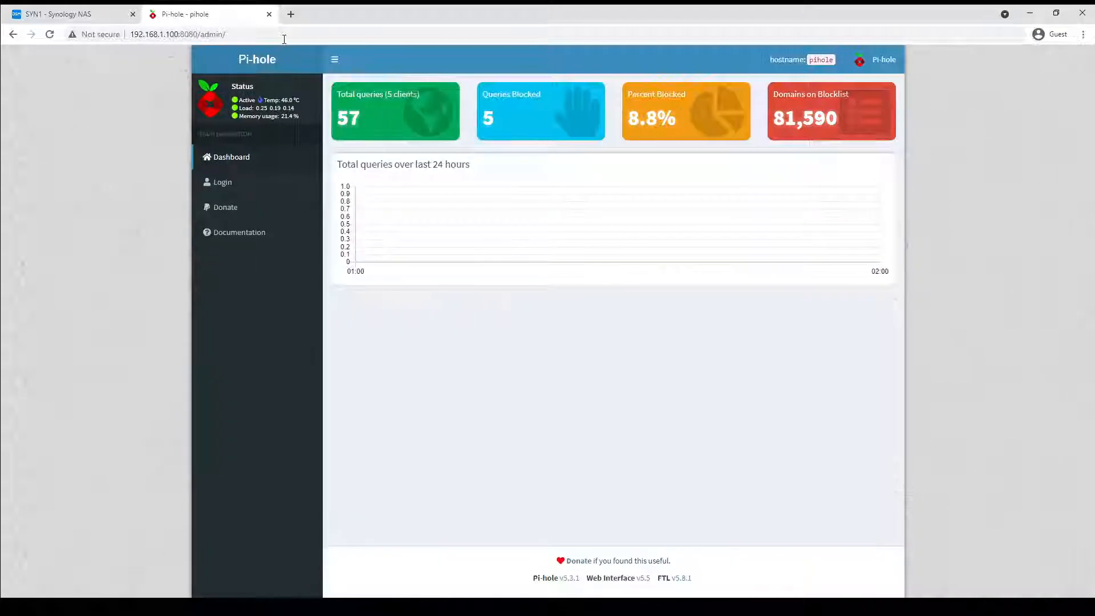
Log in to the Pi-hole admin interface with the web password.
left_click(225, 182)
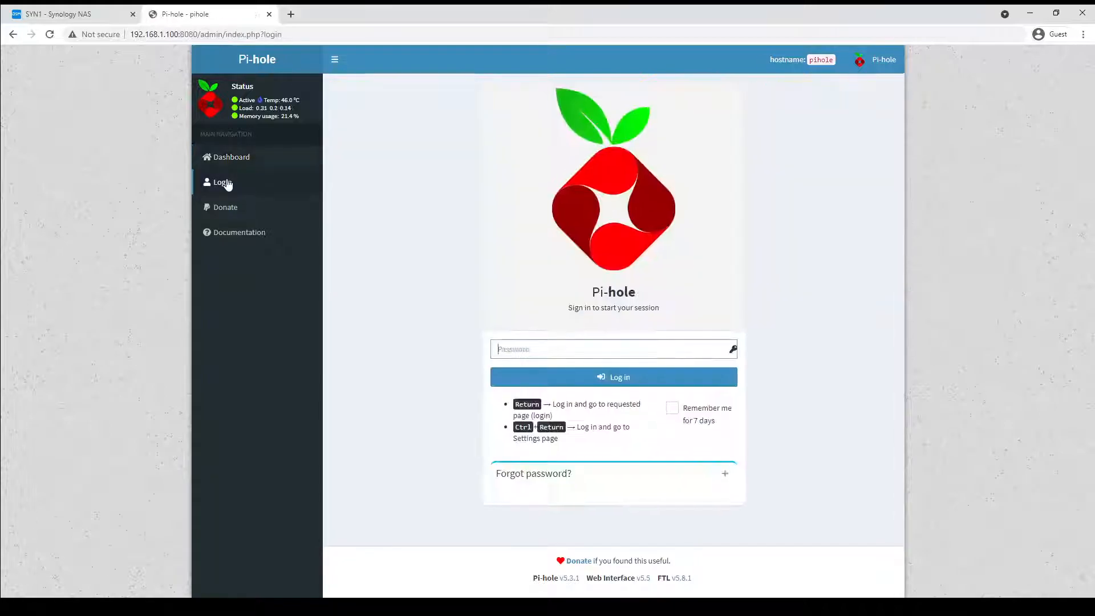
type("•••••")
key("Return")
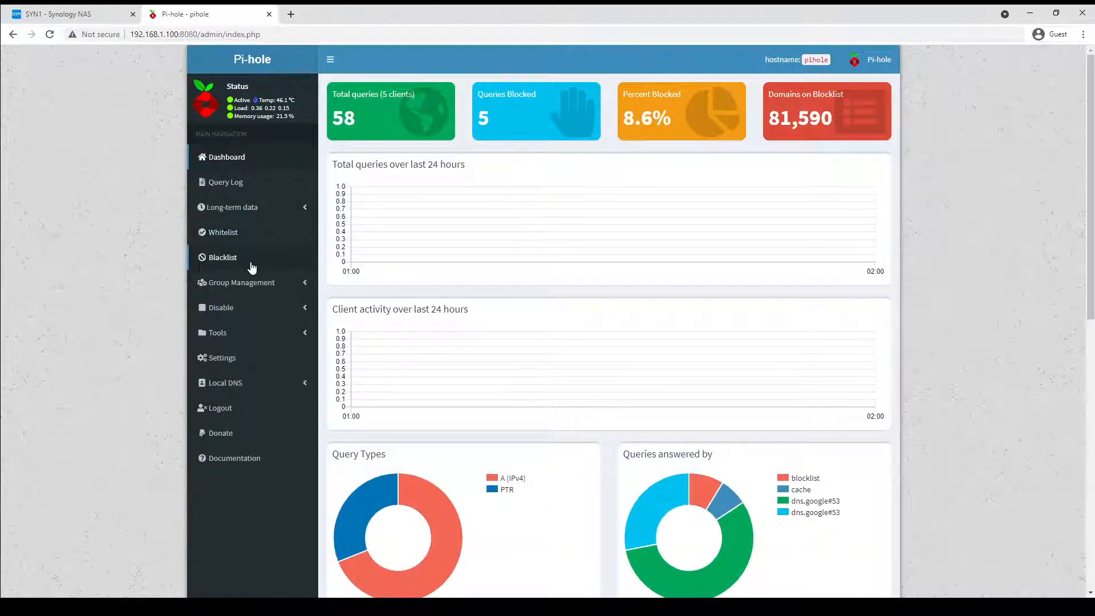
Open the Pi-hole Settings page to check the system and network information.
left_click(258, 340)
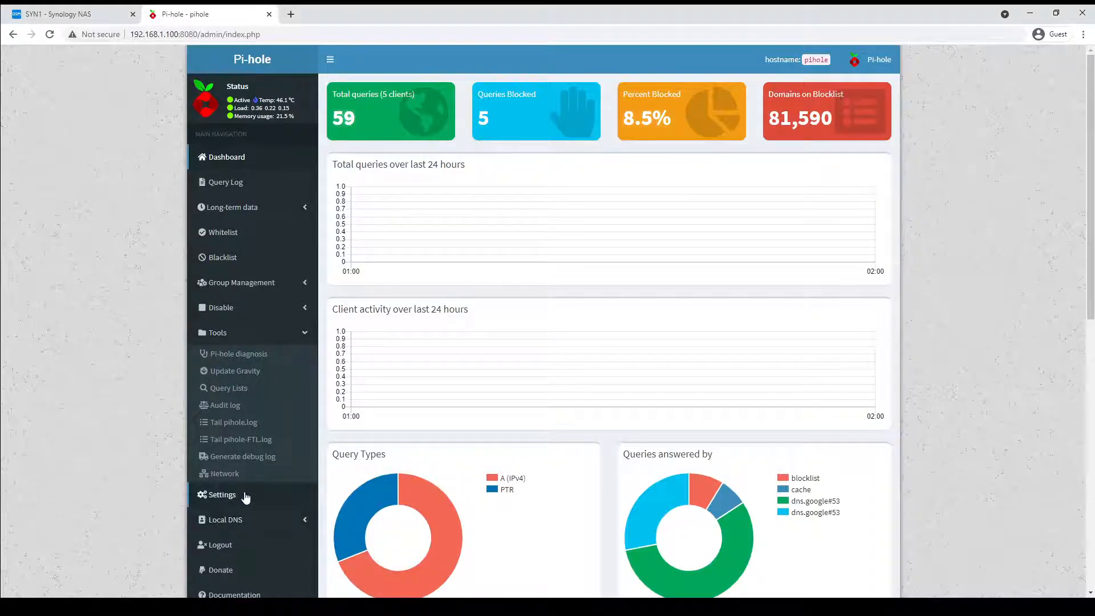
left_click(246, 496)
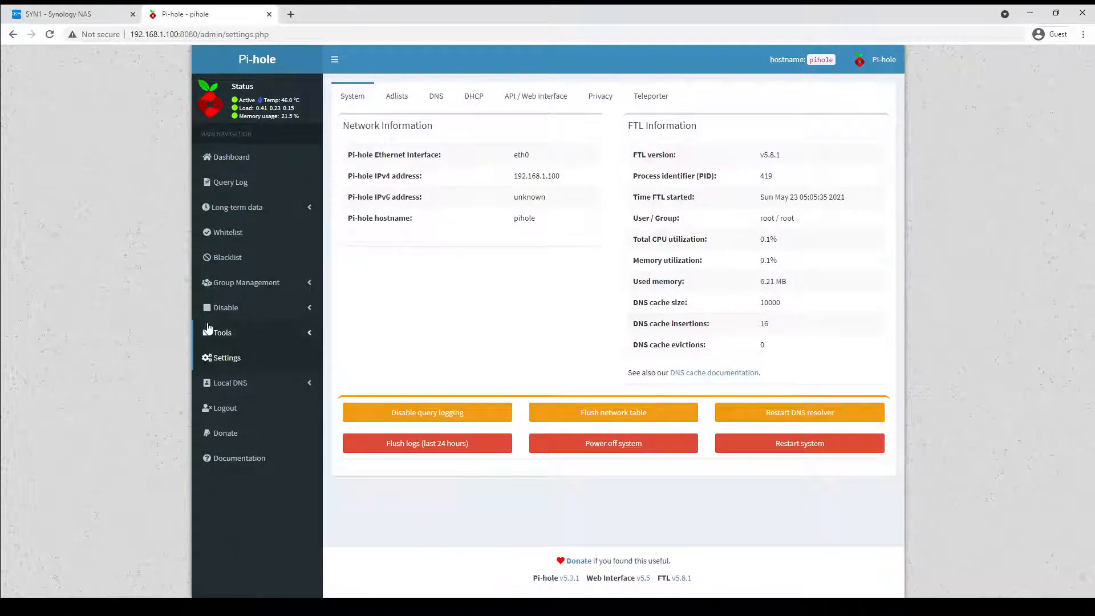